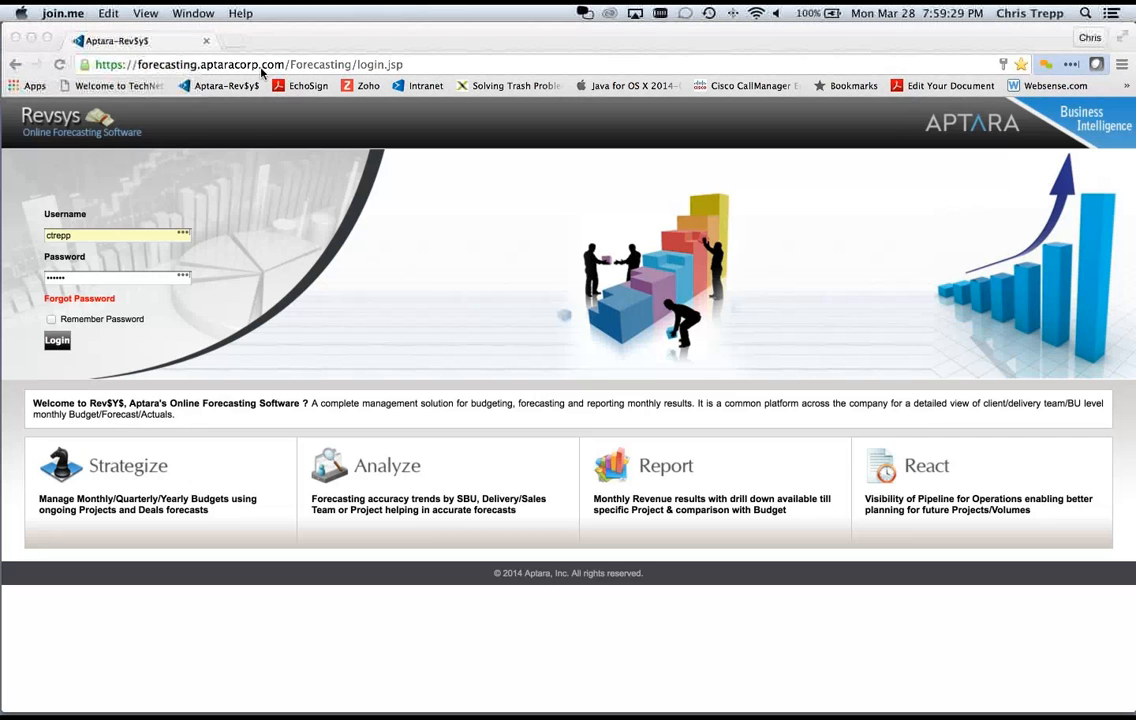
Step: Log in with the prefilled credentials and dismiss the browser's save-password and extensions notices
{"action": "left_click", "coordinate": [57, 343]}
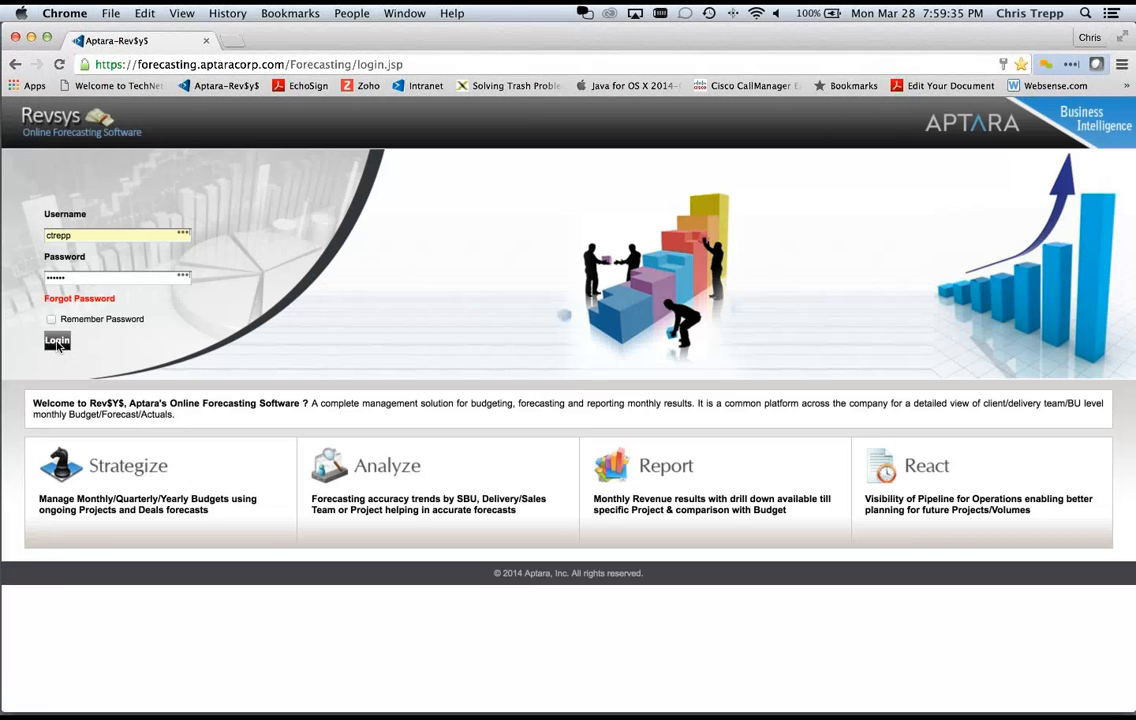
{"action": "left_click", "coordinate": [57, 341]}
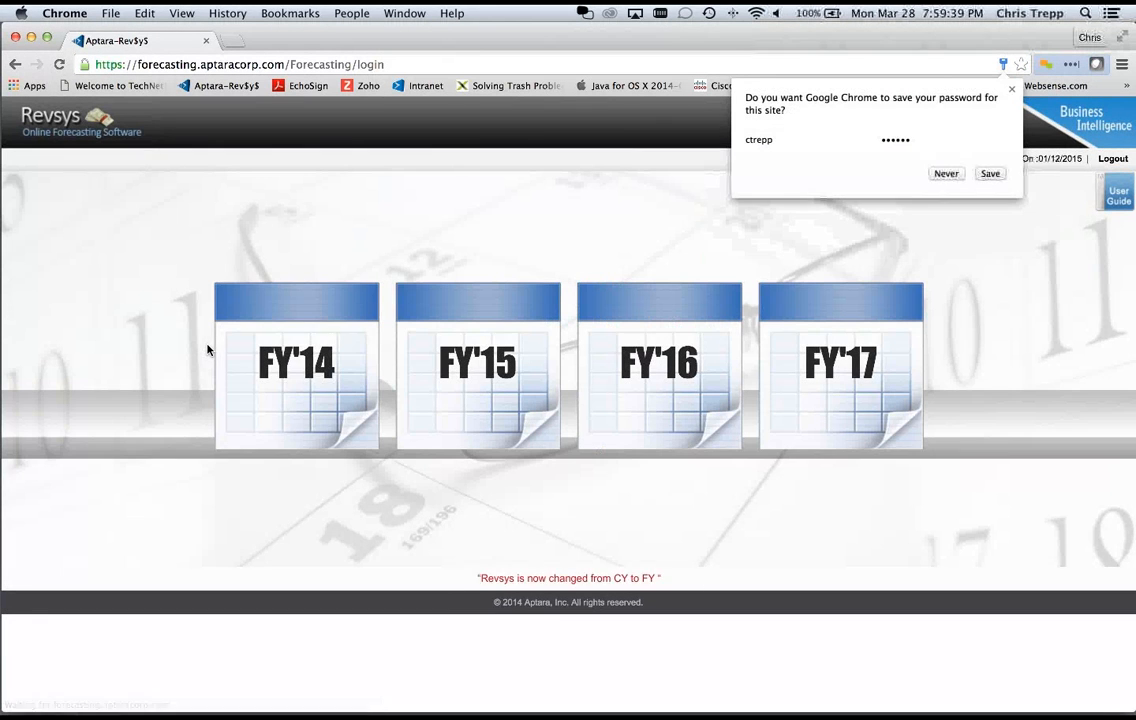
{"action": "left_click", "coordinate": [1012, 91]}
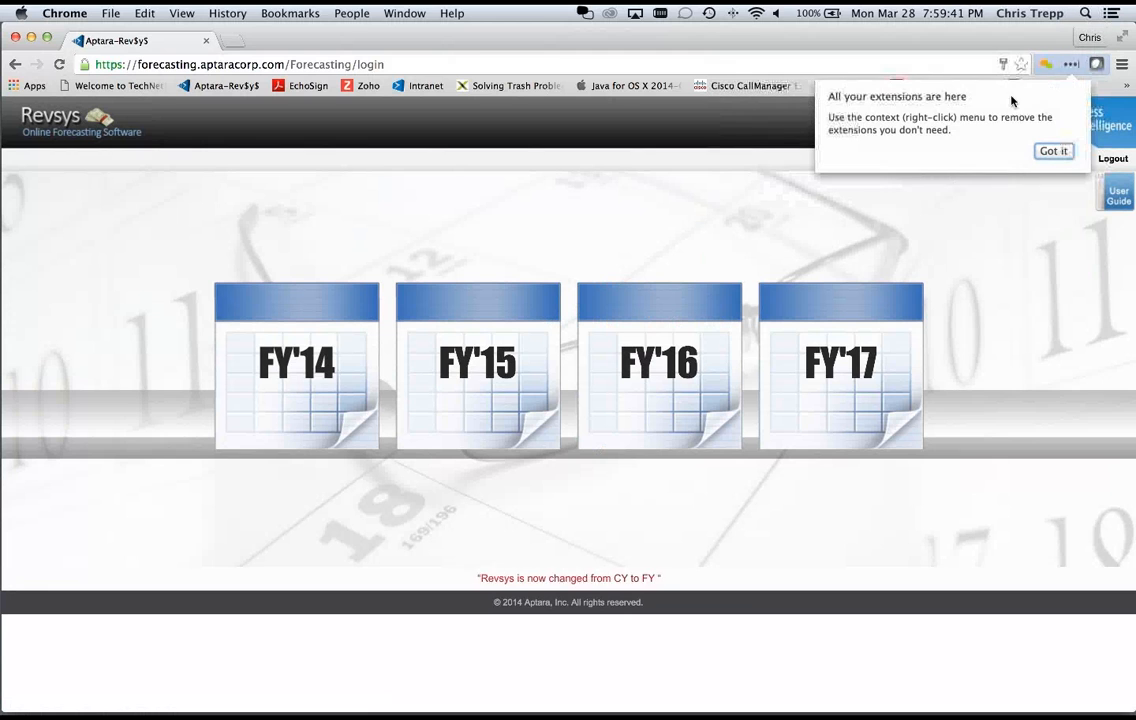
{"action": "left_click", "coordinate": [1036, 197]}
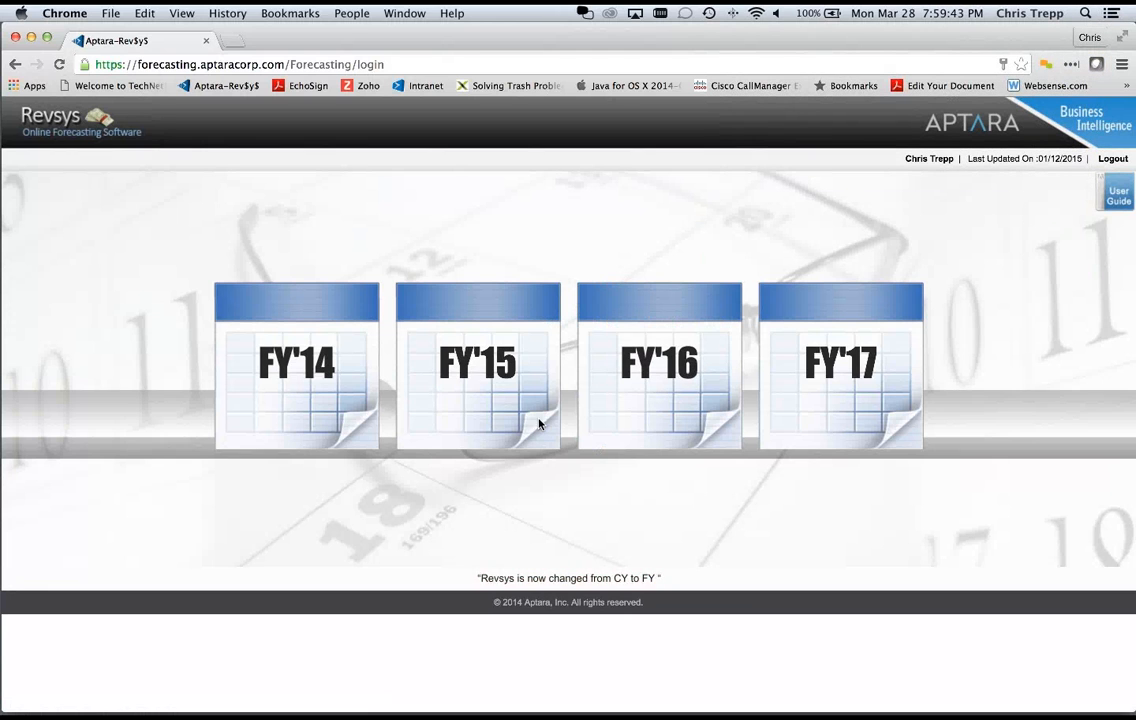
Step: Open the Time Sheet page of the Effort Tracker for FY'14
{"action": "left_click", "coordinate": [295, 362]}
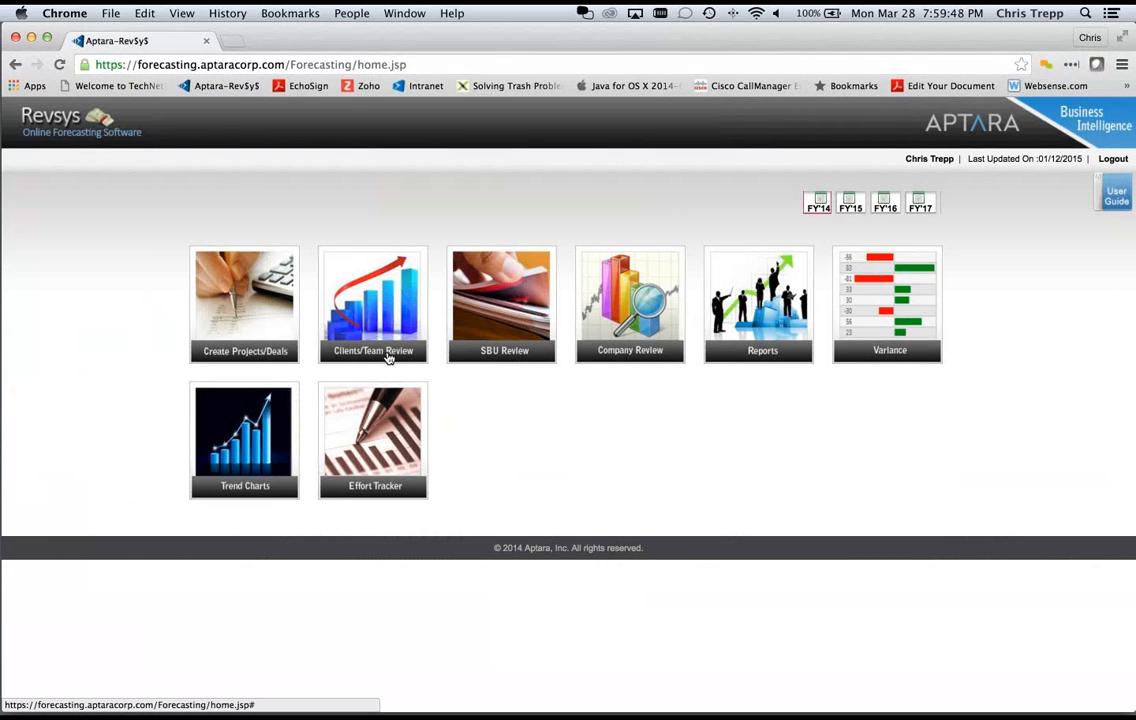
{"action": "left_click", "coordinate": [366, 442]}
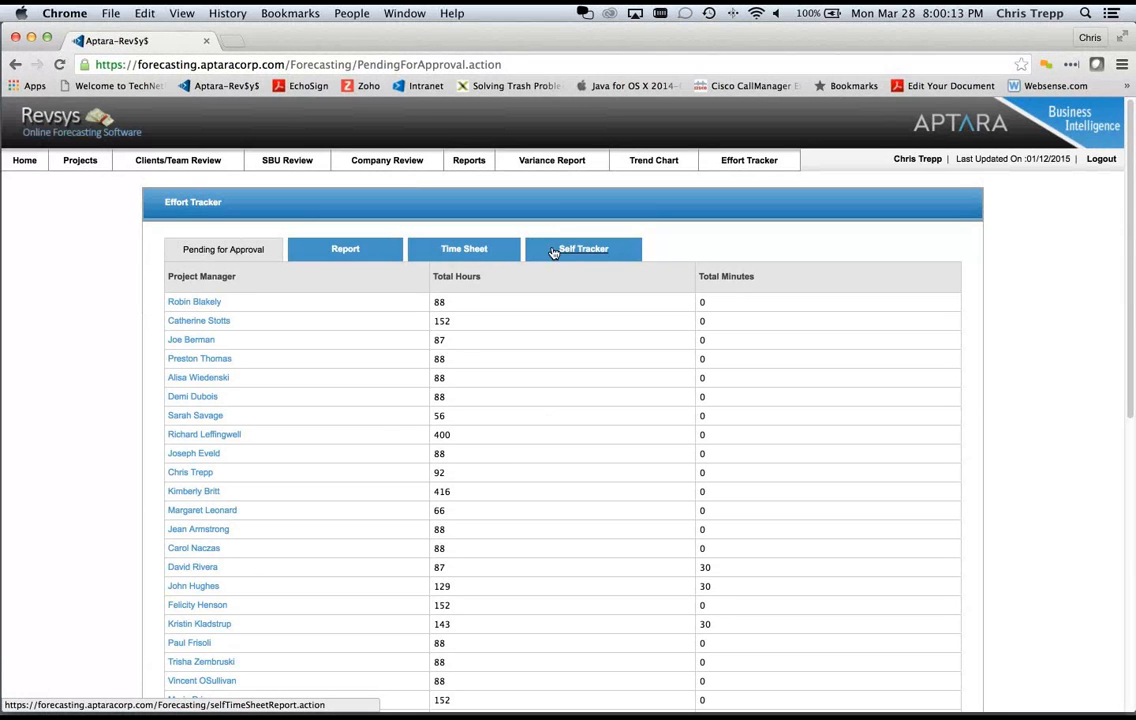
{"action": "left_click", "coordinate": [479, 251]}
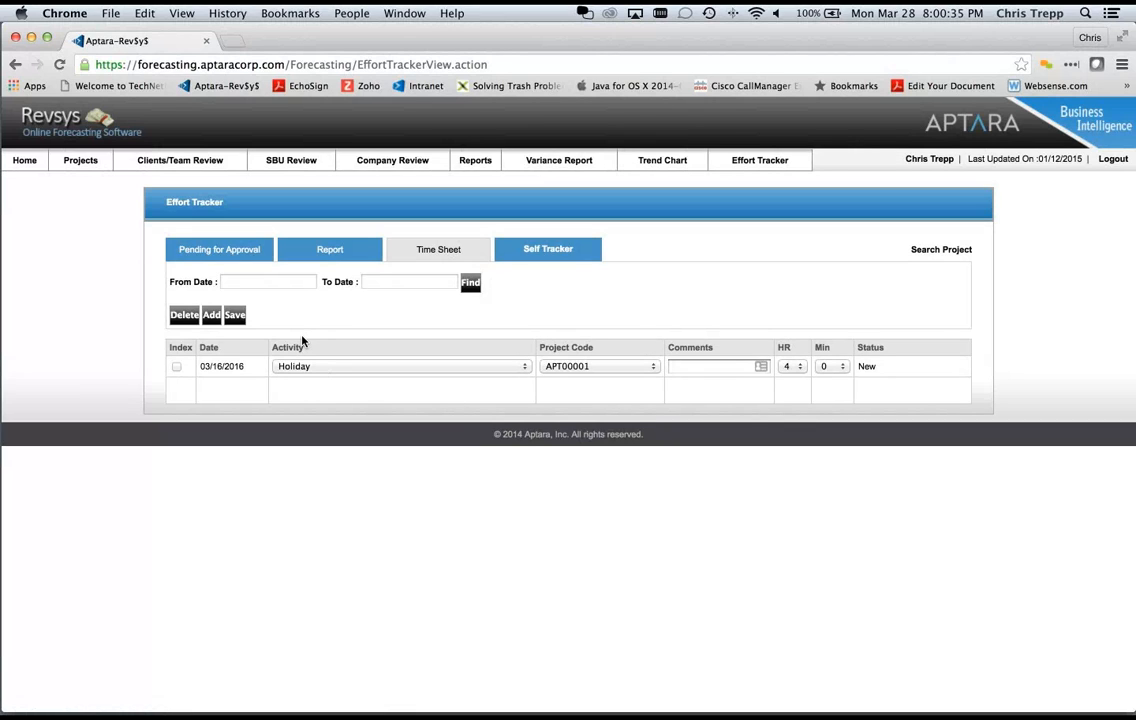
Step: Delete the 03/16/2016 Holiday entry from the time sheet and acknowledge the message
{"action": "left_click", "coordinate": [177, 369]}
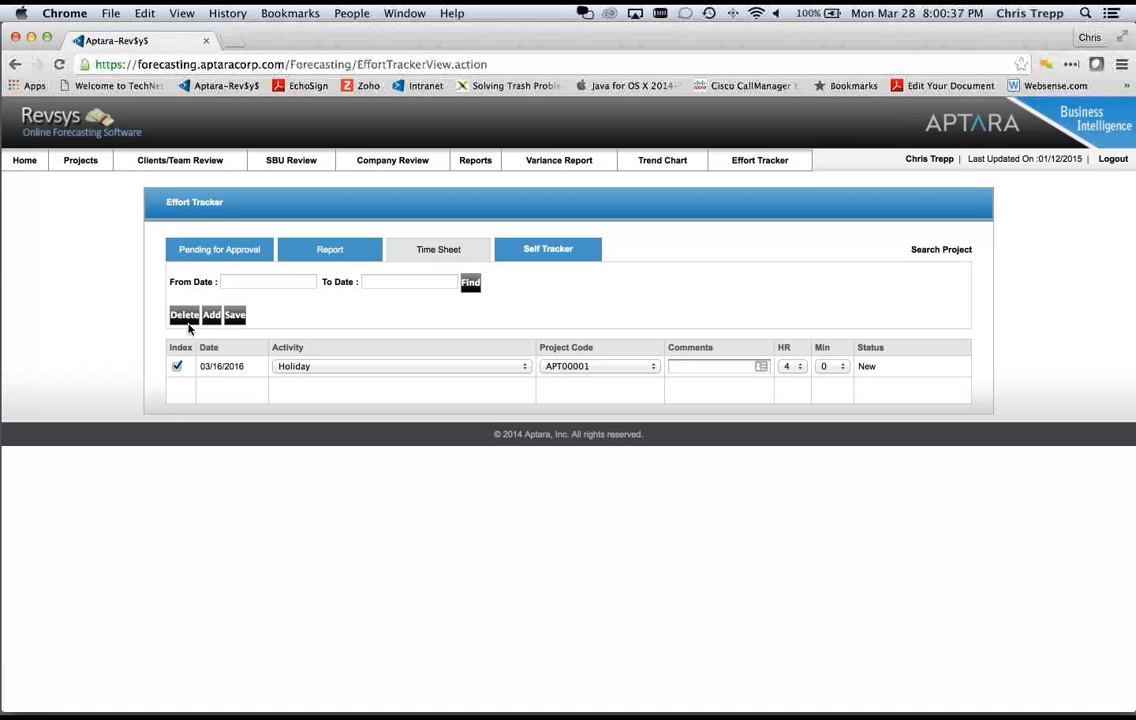
{"action": "left_click", "coordinate": [186, 316]}
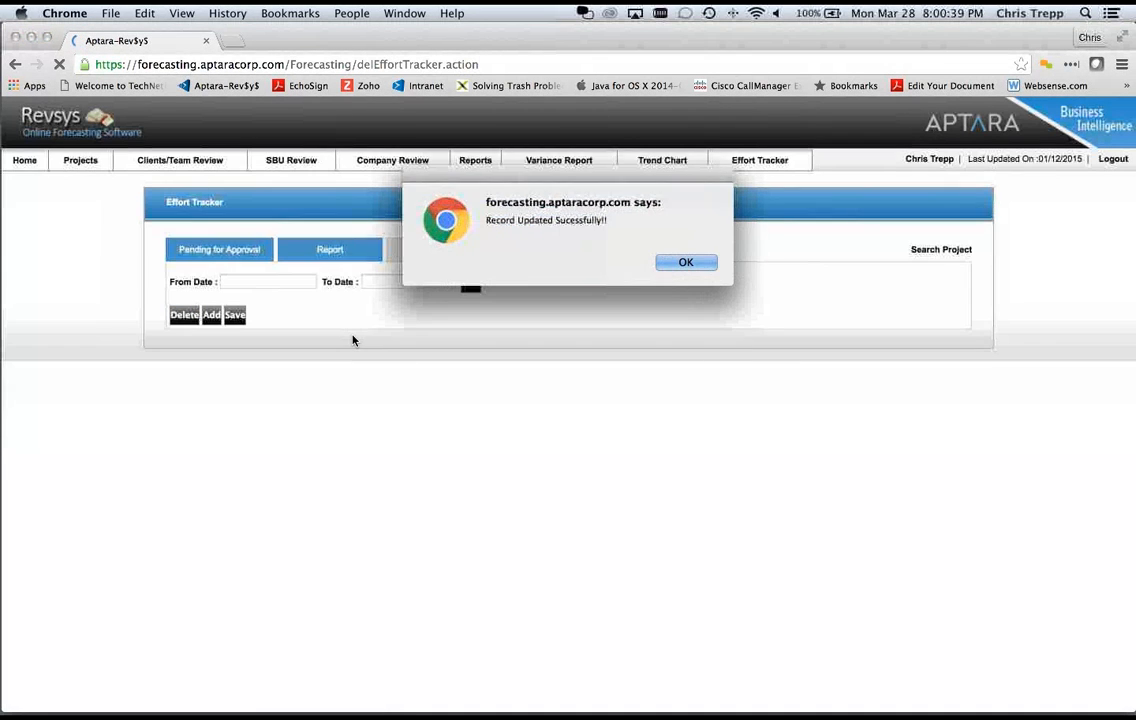
{"action": "left_click", "coordinate": [700, 263]}
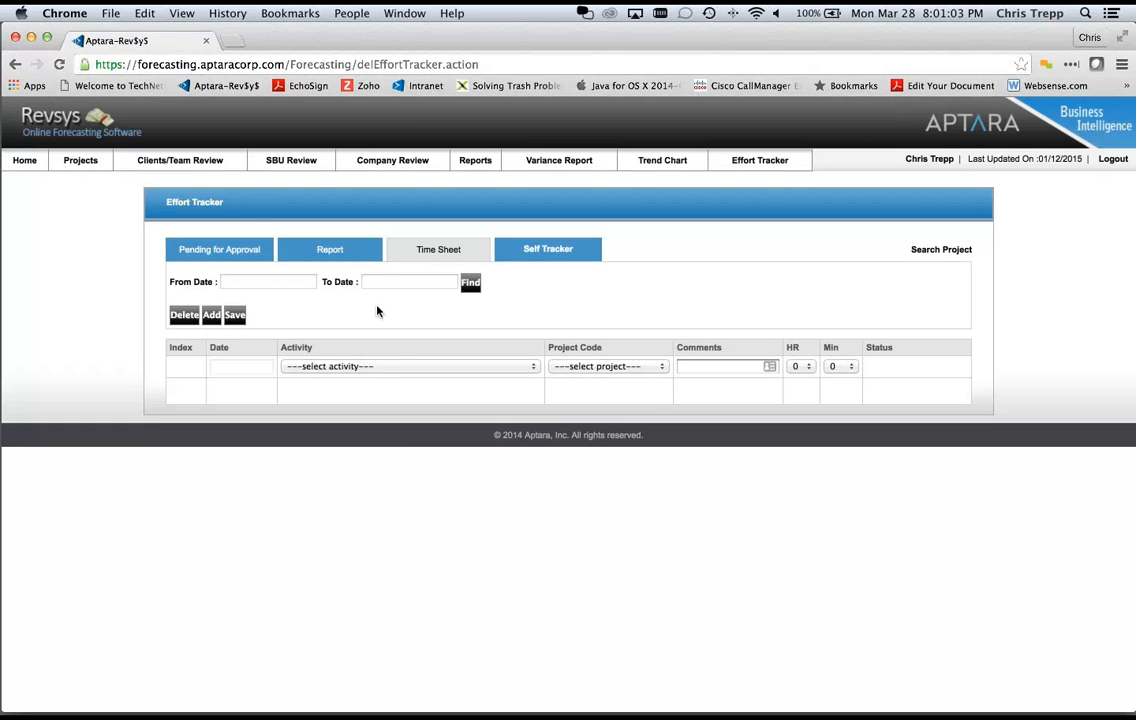
Step: Set the blank time sheet row's activity to Art logging/routing/sizing
{"action": "left_click", "coordinate": [372, 368]}
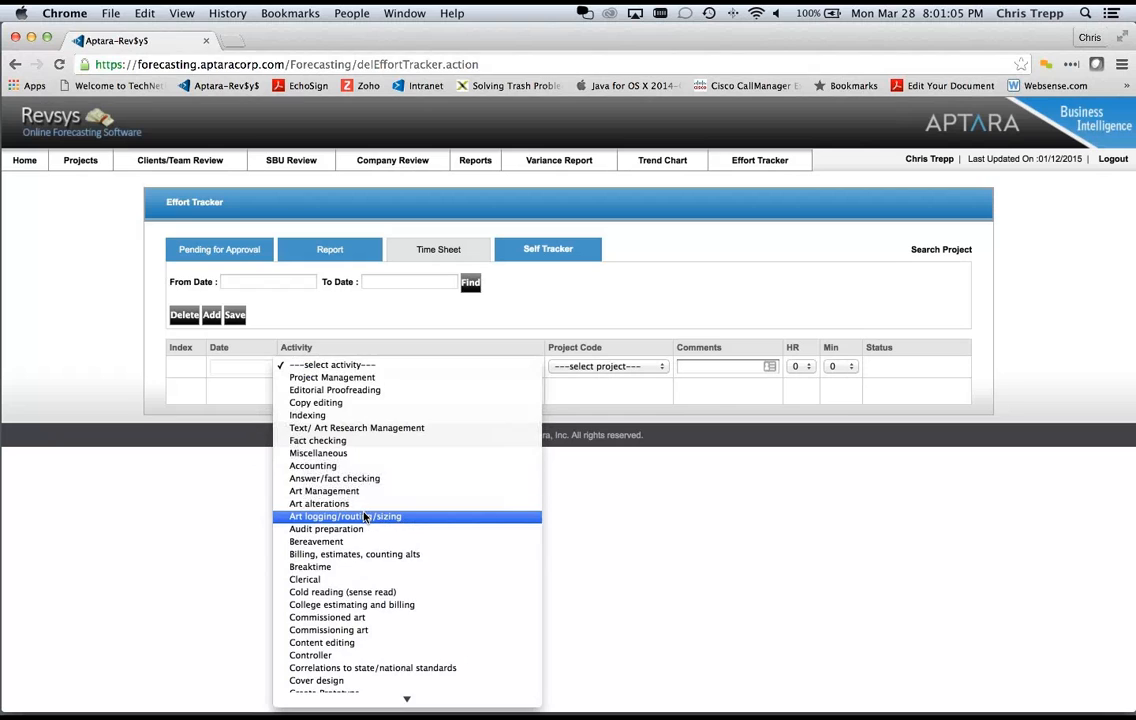
{"action": "left_click", "coordinate": [376, 512]}
{"action": "left_click", "coordinate": [390, 367]}
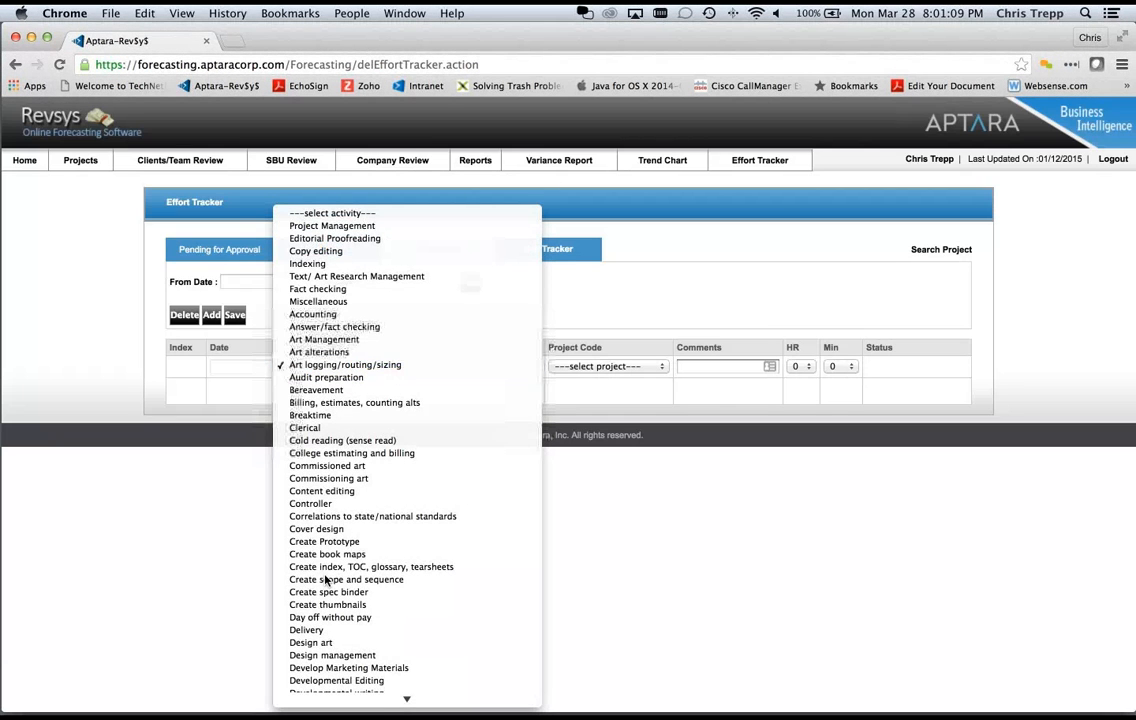
{"action": "scroll", "coordinate": [310, 240], "scroll_direction": "down", "scroll_amount": 1}
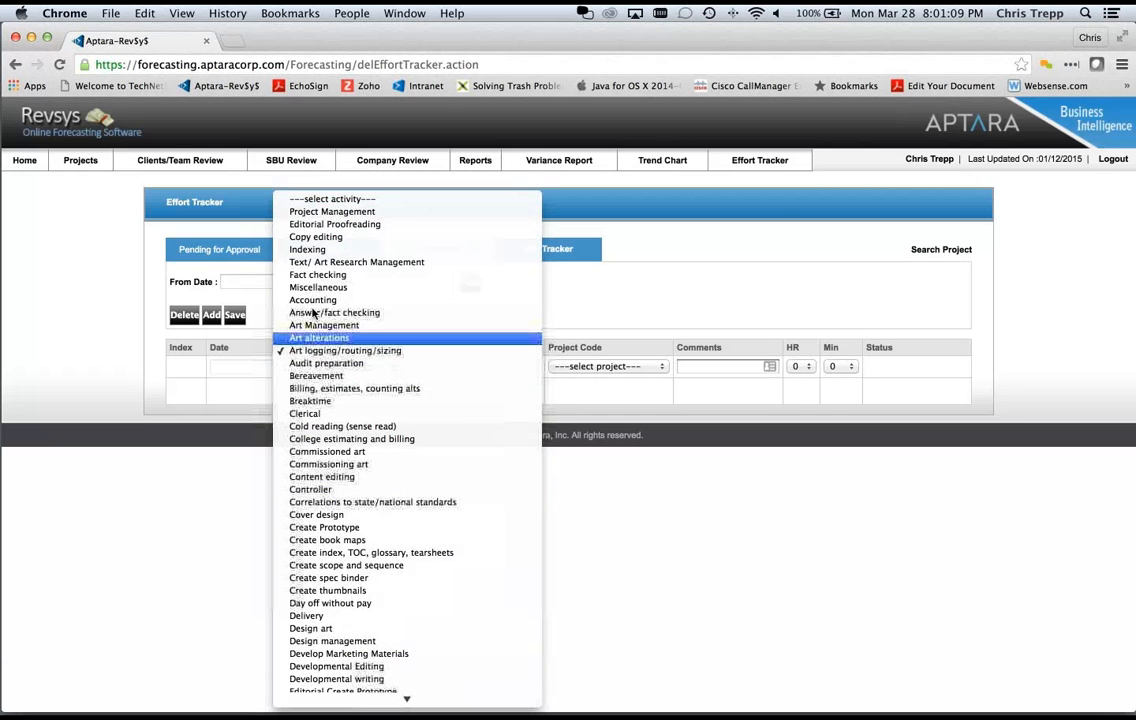
{"action": "left_click", "coordinate": [711, 326]}
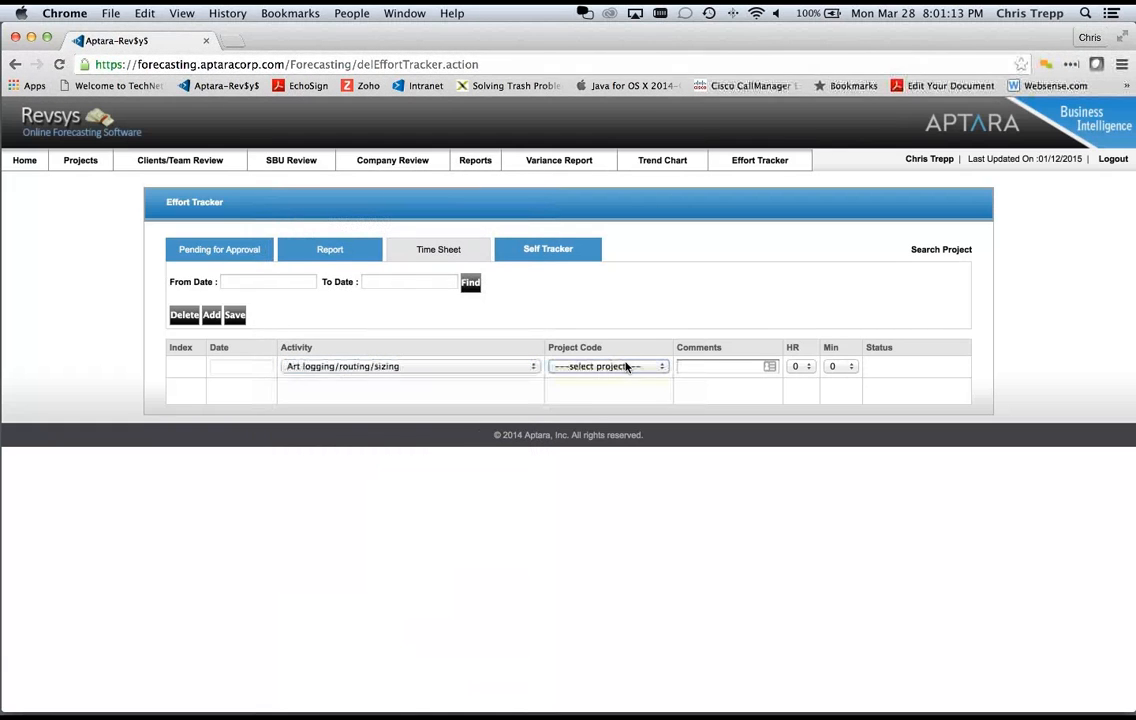
Step: Set the time sheet row's project code to PH00122_R1
{"action": "key", "text": "Tab"}
{"action": "key", "text": "p"}
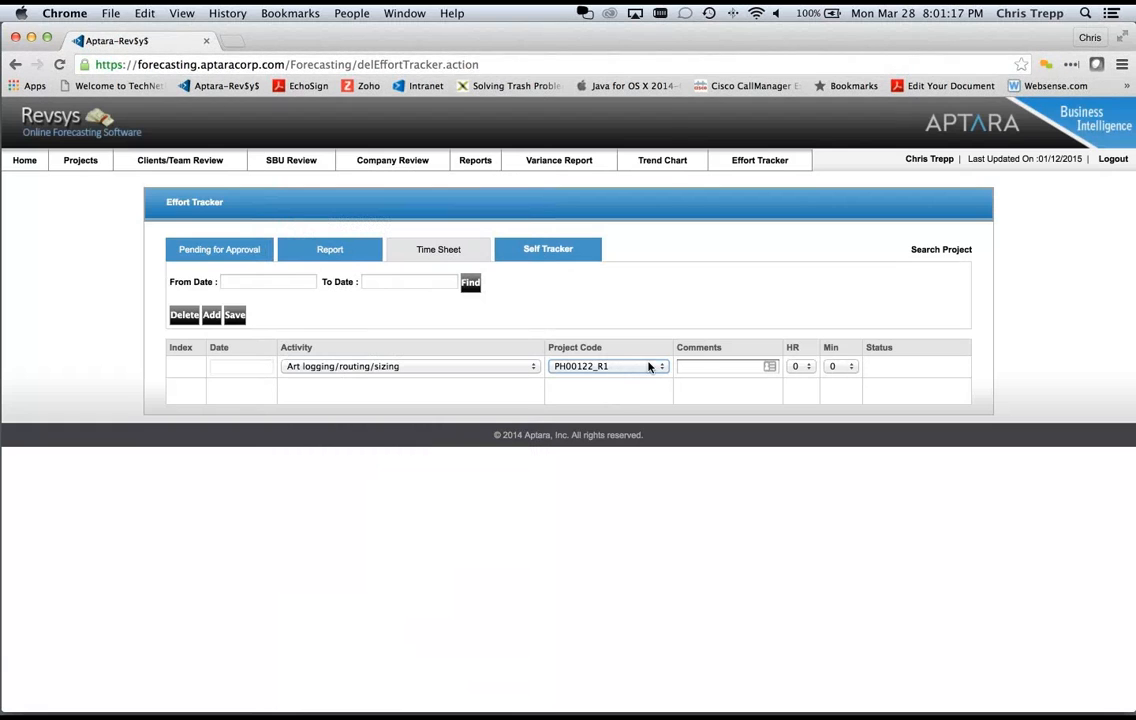
{"action": "left_click", "coordinate": [647, 366]}
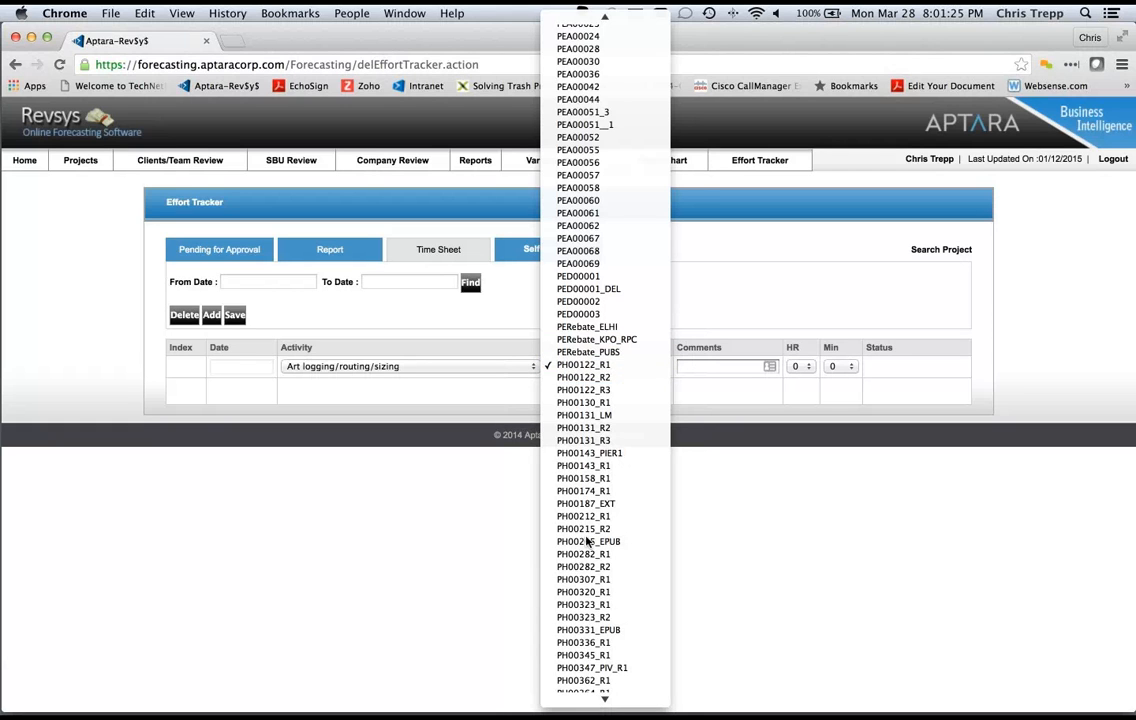
{"action": "scroll", "coordinate": [583, 660], "scroll_direction": "down", "scroll_amount": 3}
{"action": "left_click", "coordinate": [717, 245]}
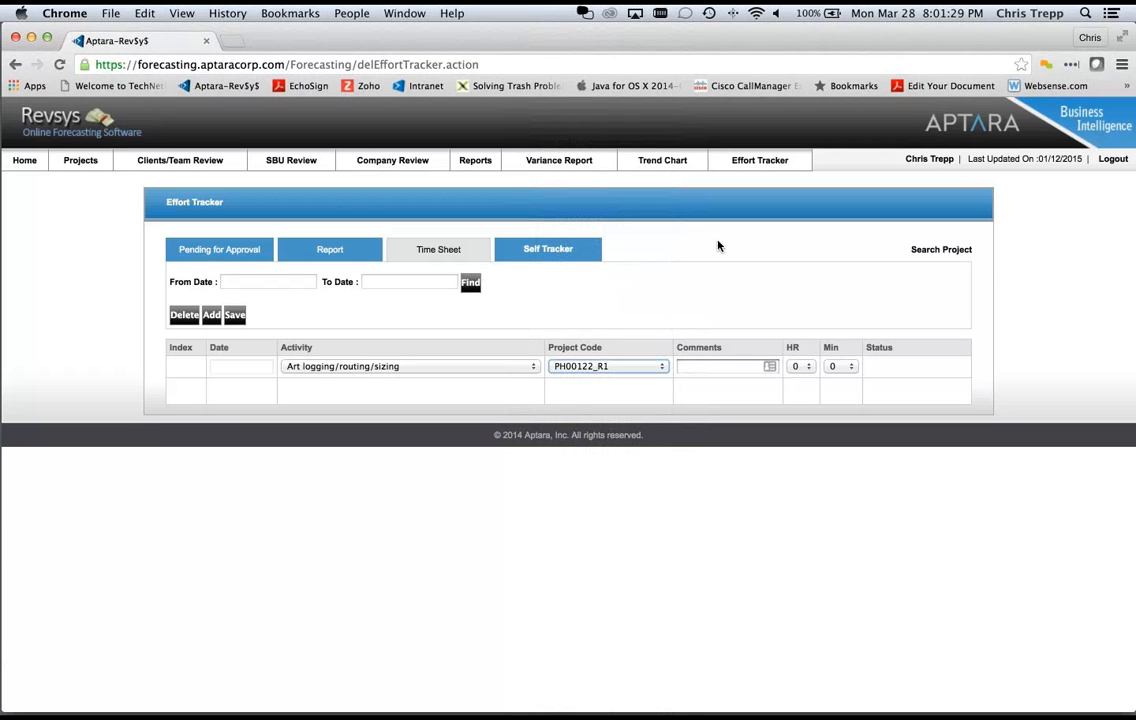
{"action": "left_click", "coordinate": [309, 316]}
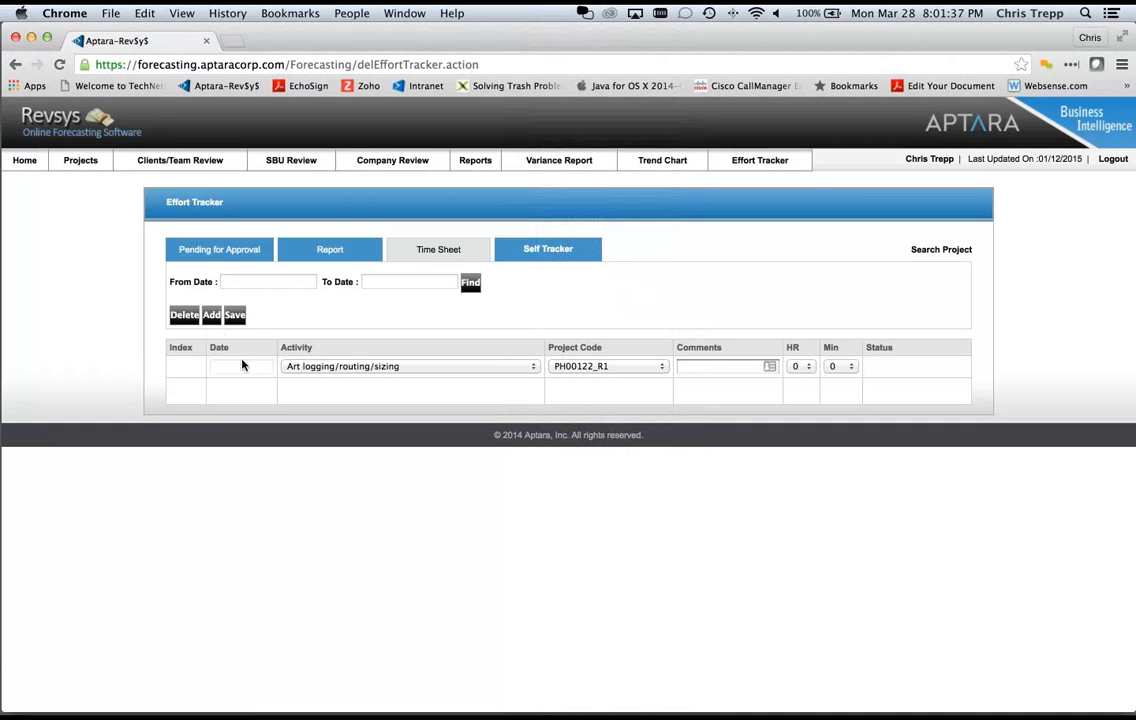
Step: Add four blank entry rows to the time sheet
{"action": "left_click", "coordinate": [211, 316]}
{"action": "left_click", "coordinate": [210, 316]}
{"action": "left_click", "coordinate": [208, 316]}
{"action": "left_click", "coordinate": [206, 316]}
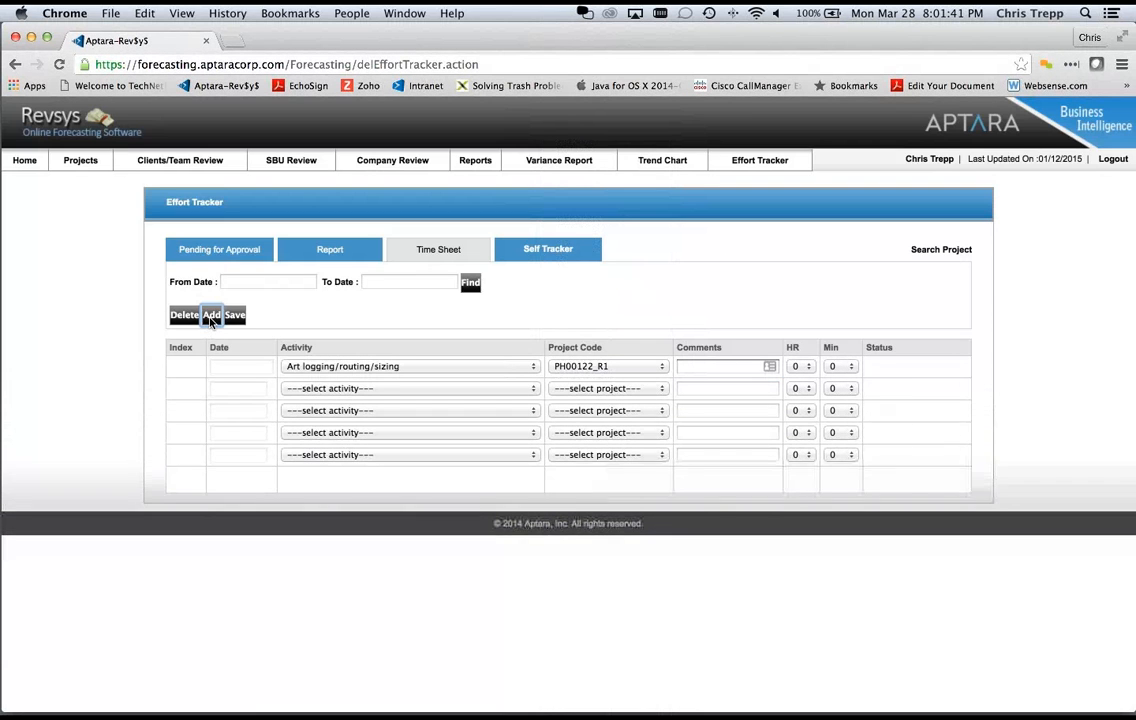
Step: Remove the four blank rows so only the first time sheet row is kept
{"action": "left_click", "coordinate": [185, 316]}
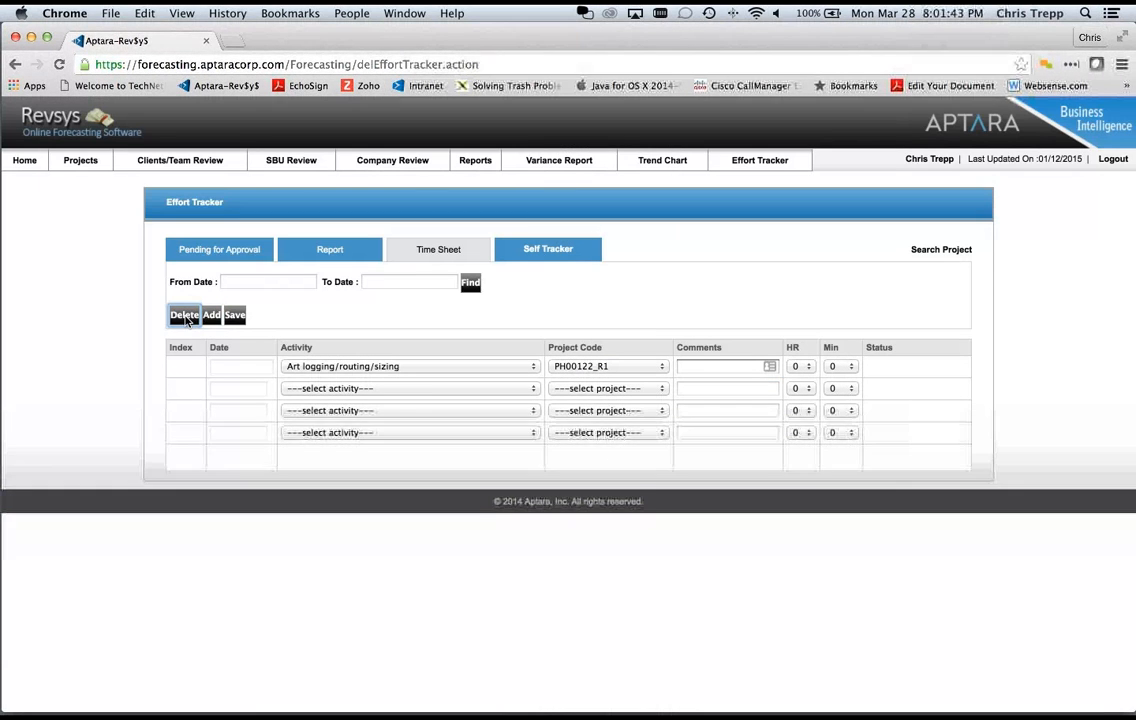
{"action": "left_click", "coordinate": [185, 316]}
{"action": "left_click", "coordinate": [185, 316]}
{"action": "left_click", "coordinate": [185, 316]}
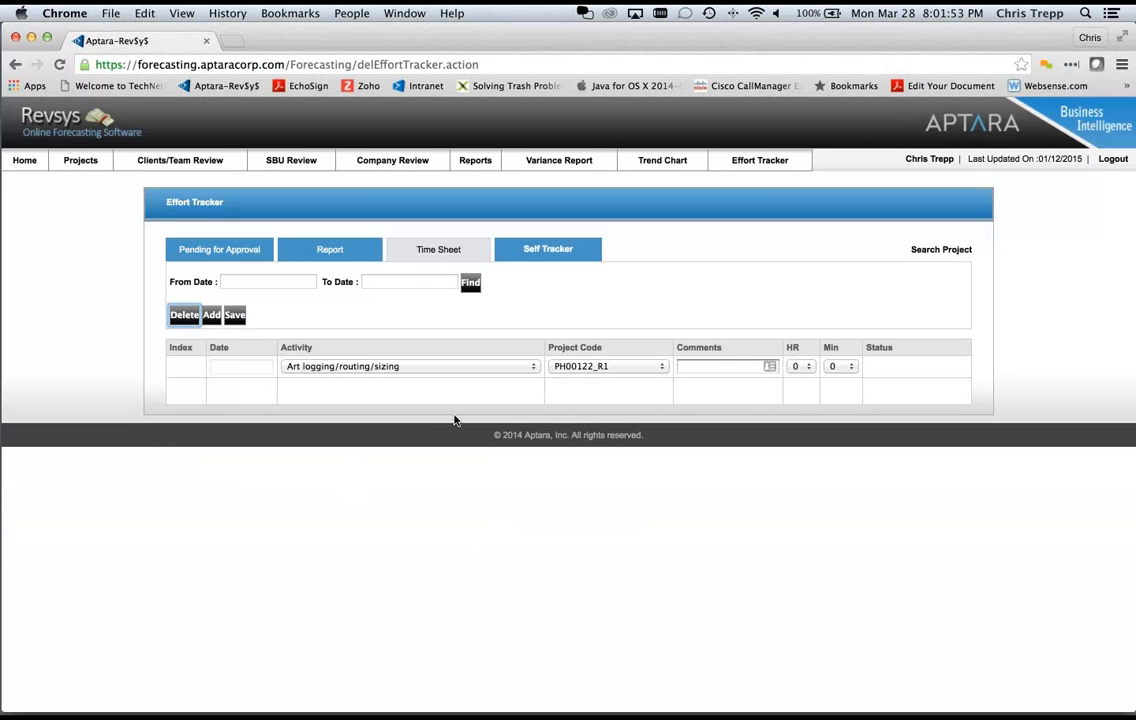
Step: Set the time sheet row's date to 03/16/2016 and look through its activity options
{"action": "left_click", "coordinate": [243, 369]}
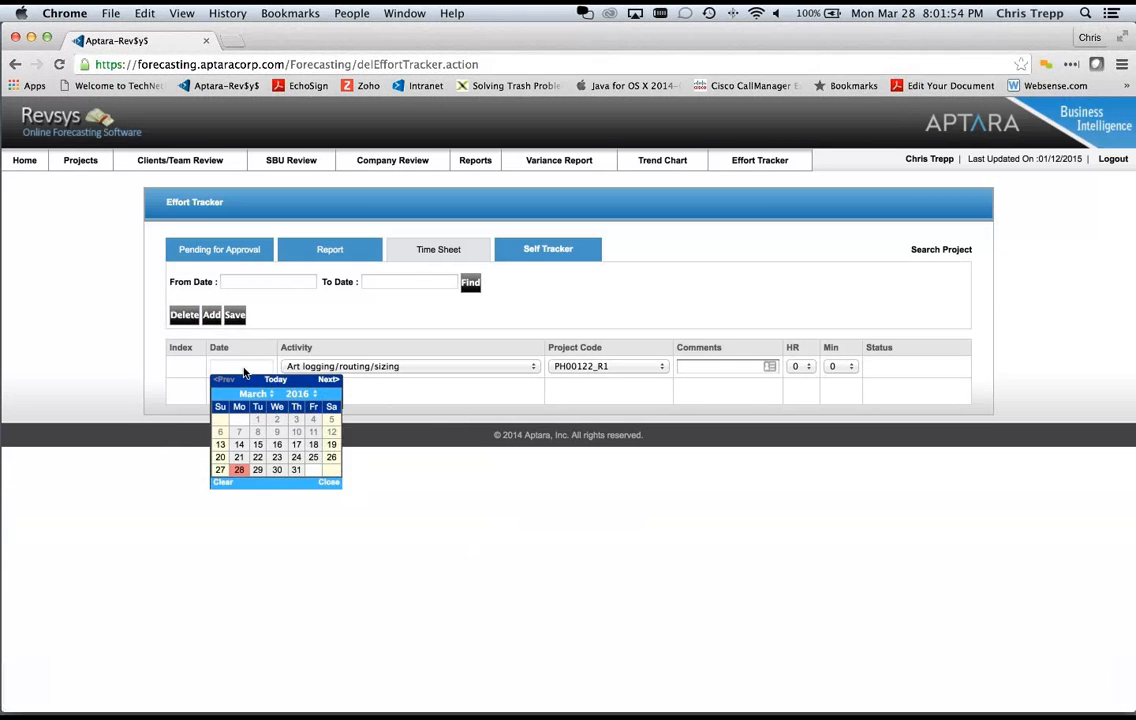
{"action": "left_click", "coordinate": [277, 444]}
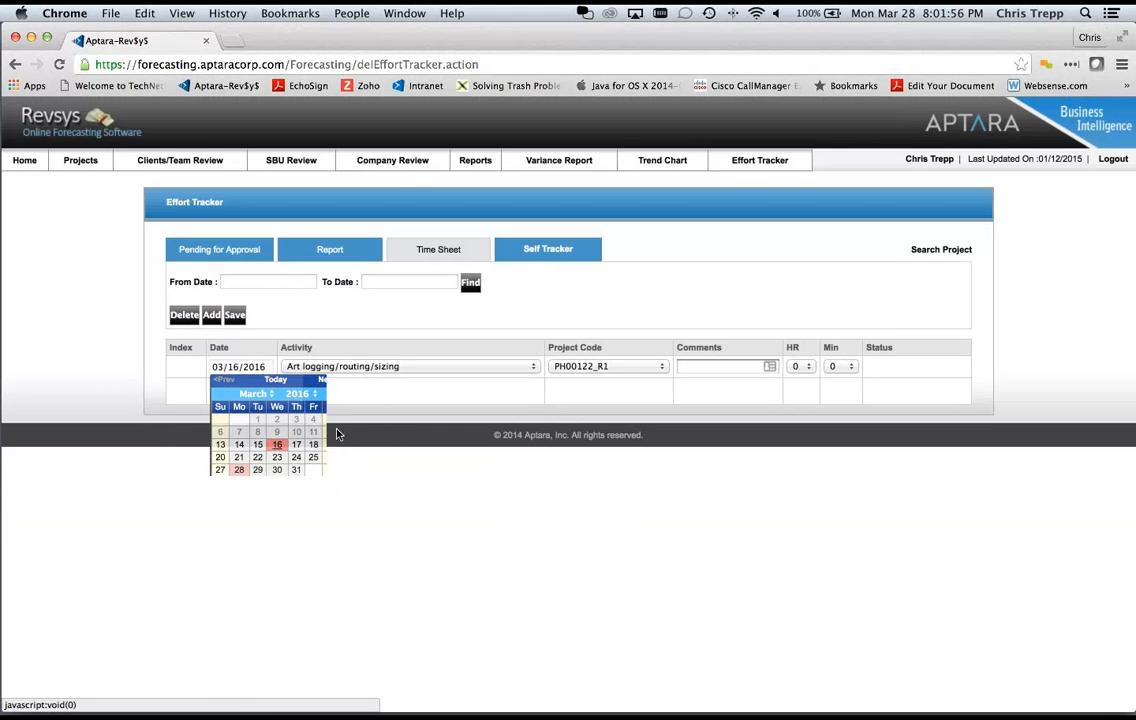
{"action": "left_click", "coordinate": [453, 369]}
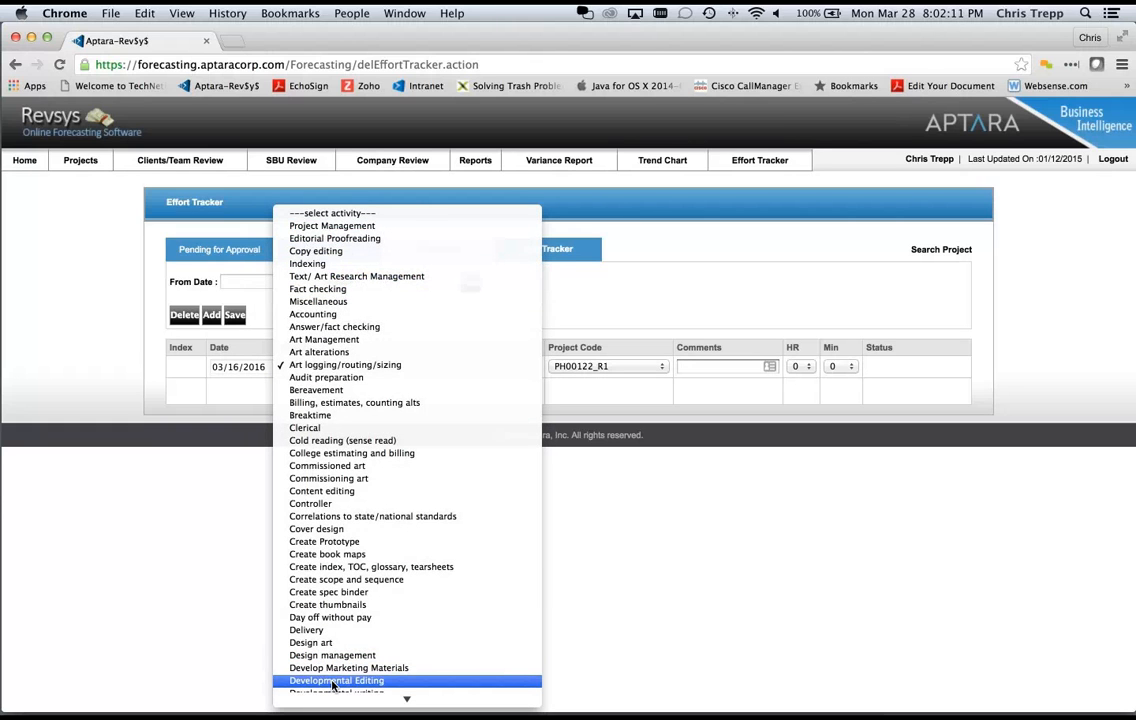
{"action": "left_click", "coordinate": [631, 295]}
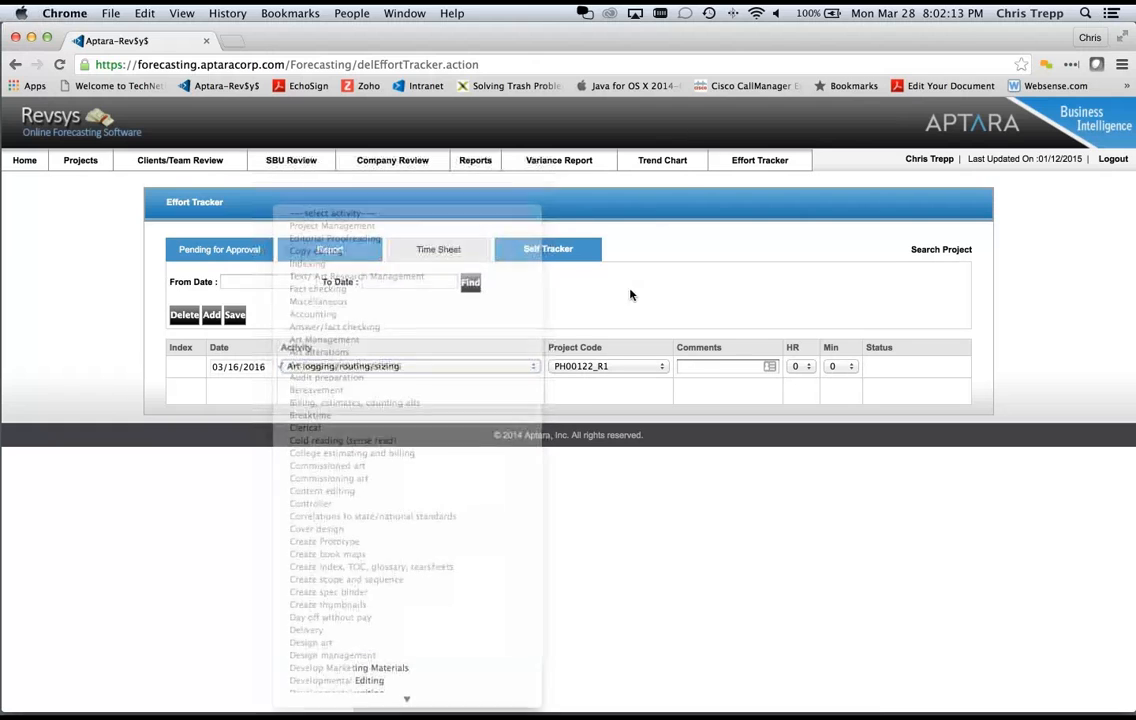
Step: Change the 03/16/2016 row's activity to Project management/editorial project management
{"action": "left_click", "coordinate": [257, 368]}
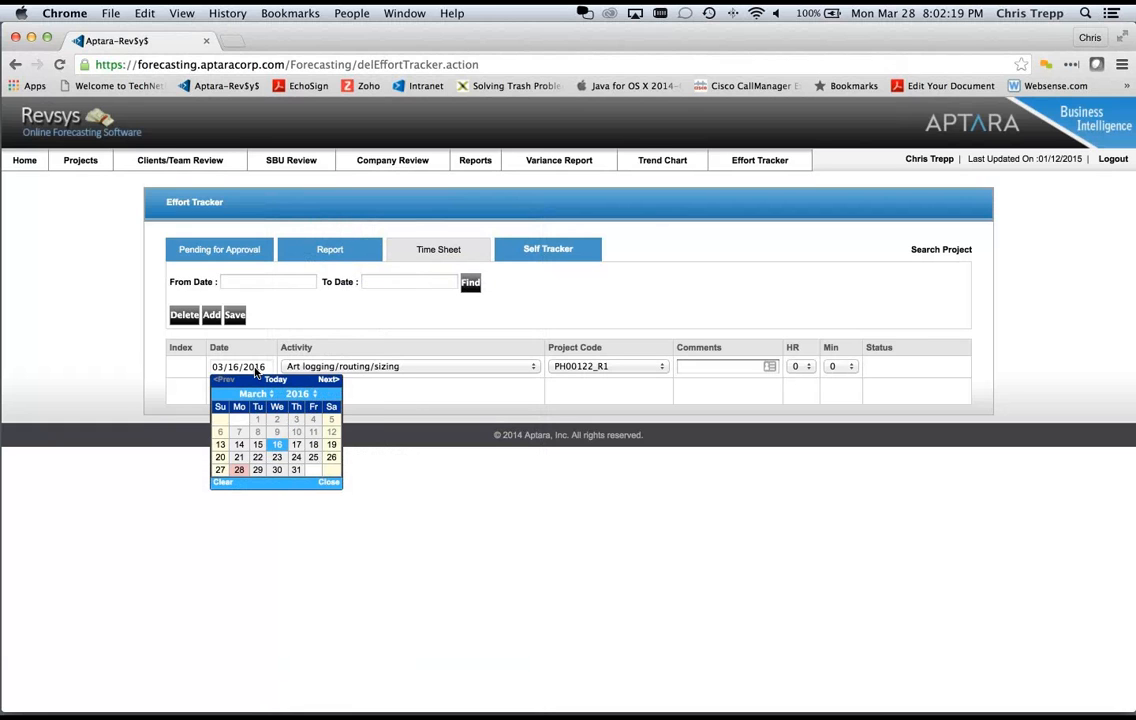
{"action": "key", "text": "Tab"}
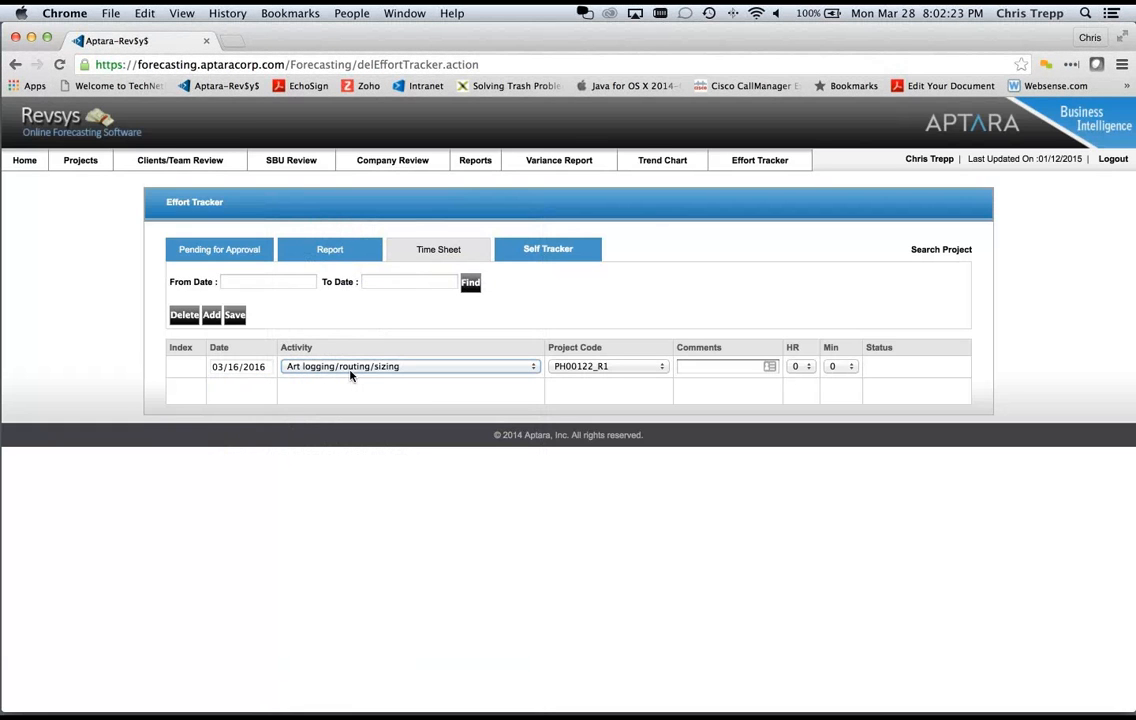
{"action": "key", "text": "p"}
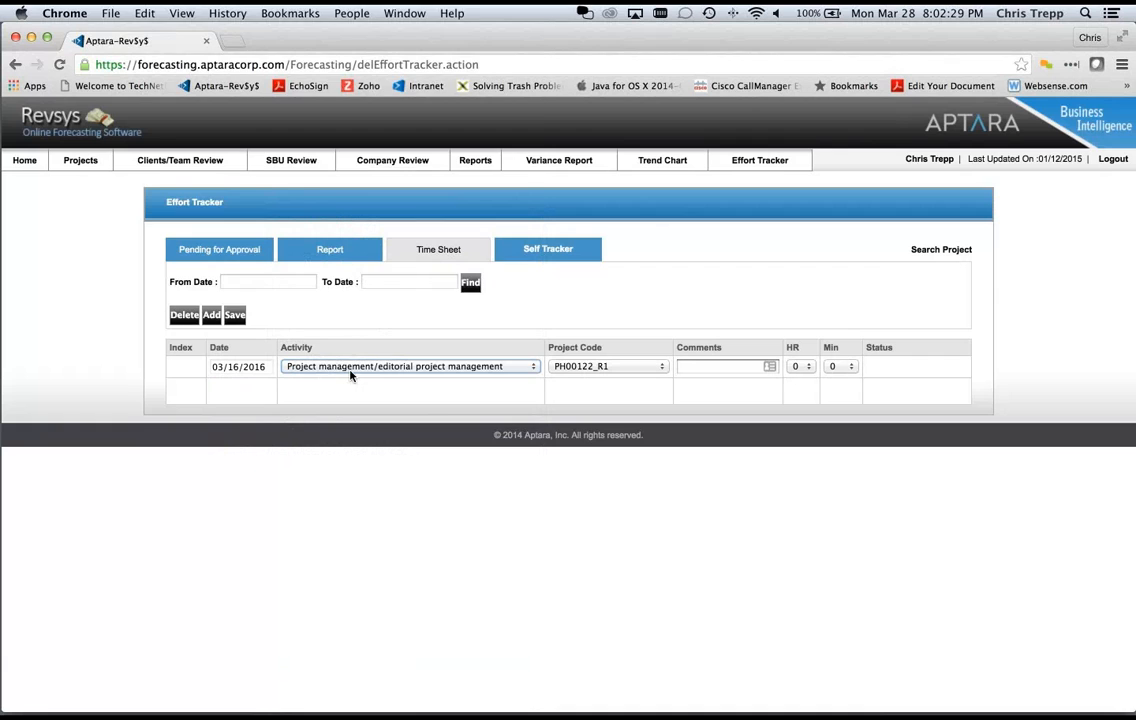
Step: Change the 03/16/2016 row's activity to Planning, forecasting & analysis
{"action": "left_click", "coordinate": [350, 367]}
{"action": "key", "text": "Up"}
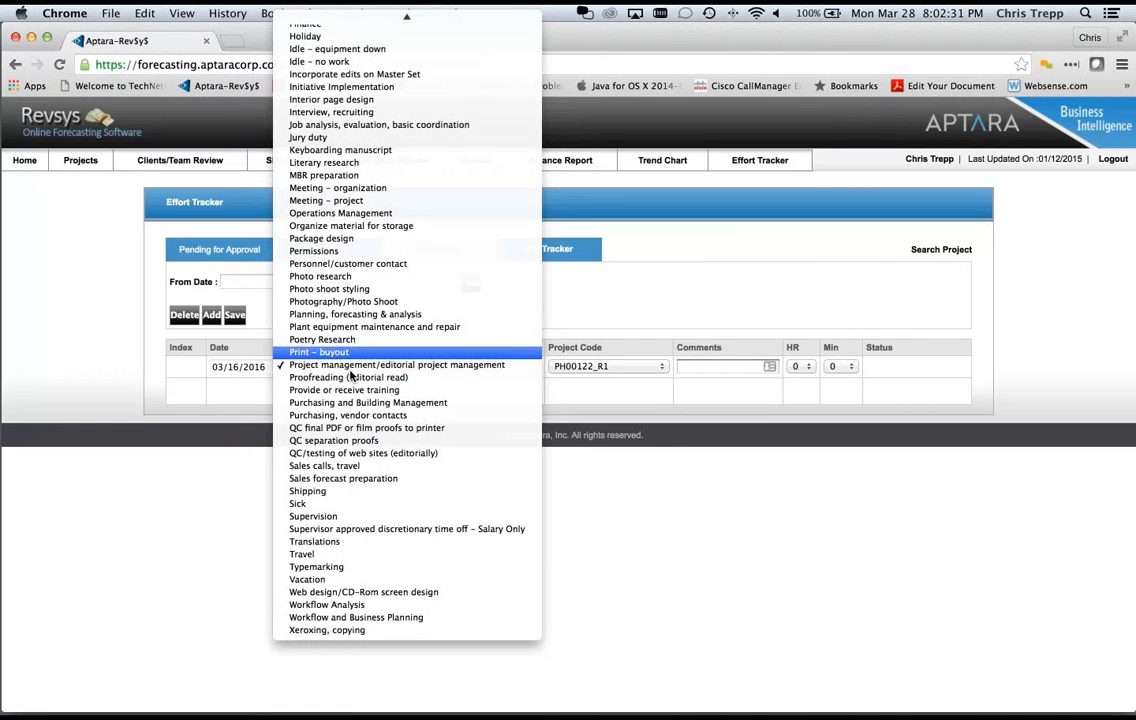
{"action": "key", "text": "Up"}
{"action": "key", "text": "Up"}
{"action": "key", "text": "Down"}
{"action": "key", "text": "Down"}
{"action": "key", "text": "Down"}
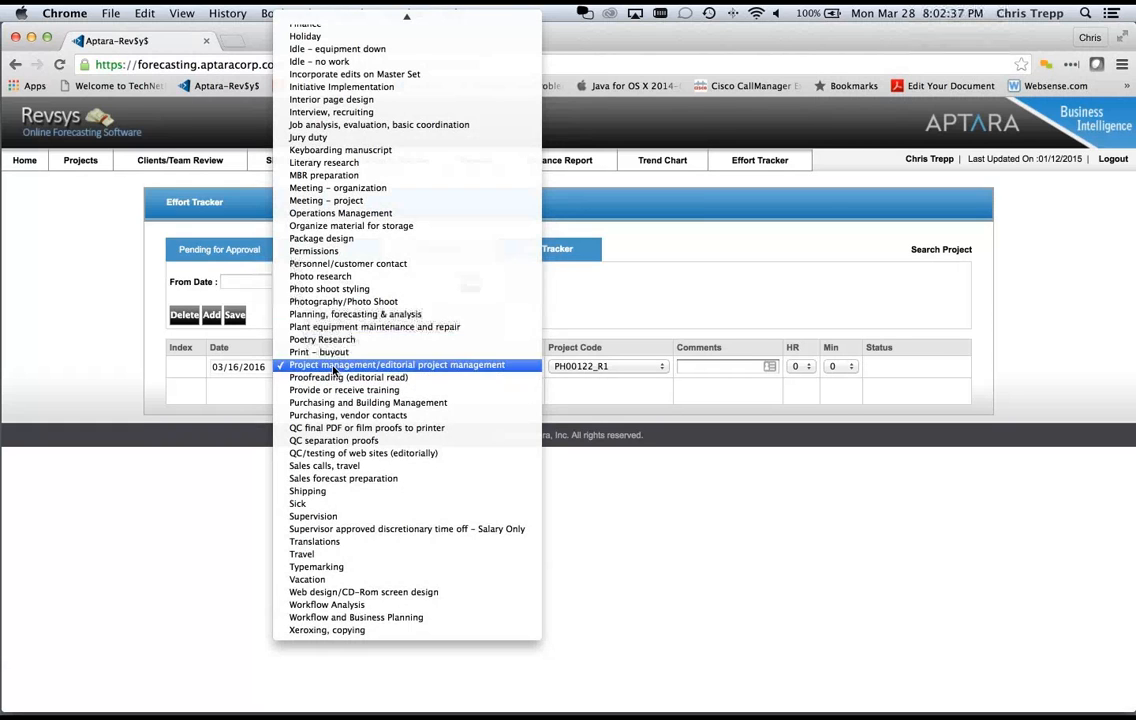
{"action": "key", "text": "Up"}
{"action": "key", "text": "Up"}
{"action": "key", "text": "Up"}
{"action": "key", "text": "Up"}
{"action": "key", "text": "Down"}
{"action": "key", "text": "Down"}
{"action": "key", "text": "Down"}
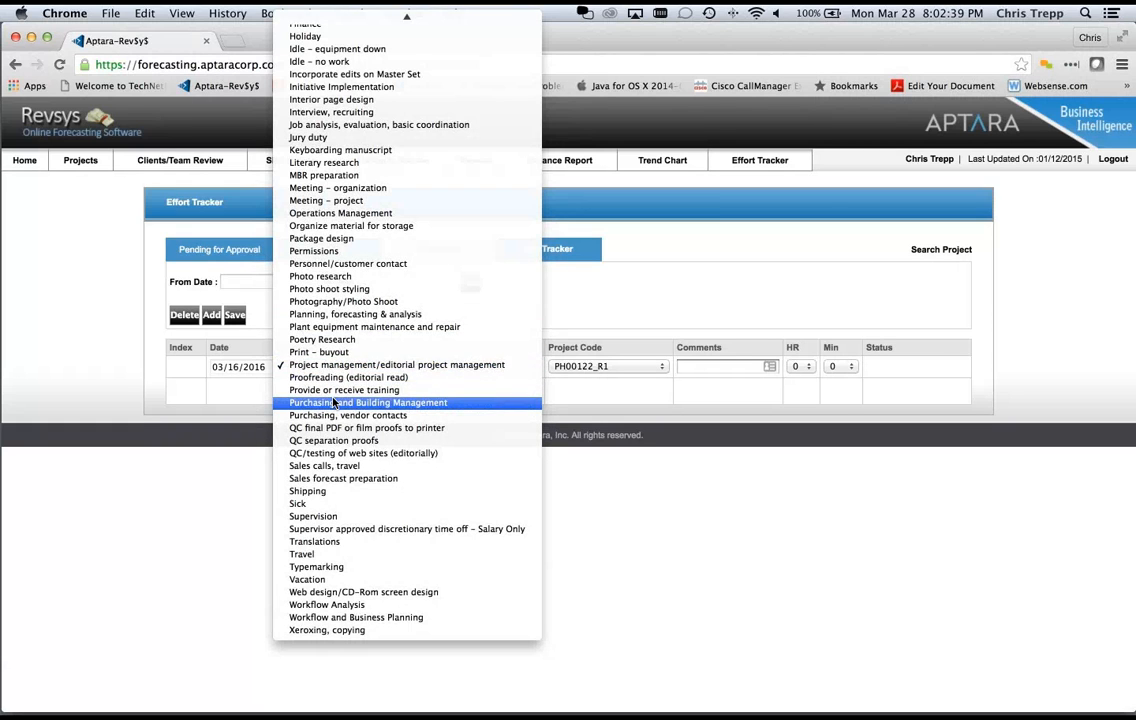
{"action": "key", "text": "Up"}
{"action": "key", "text": "Up"}
{"action": "key", "text": "Up"}
{"action": "key", "text": "Up"}
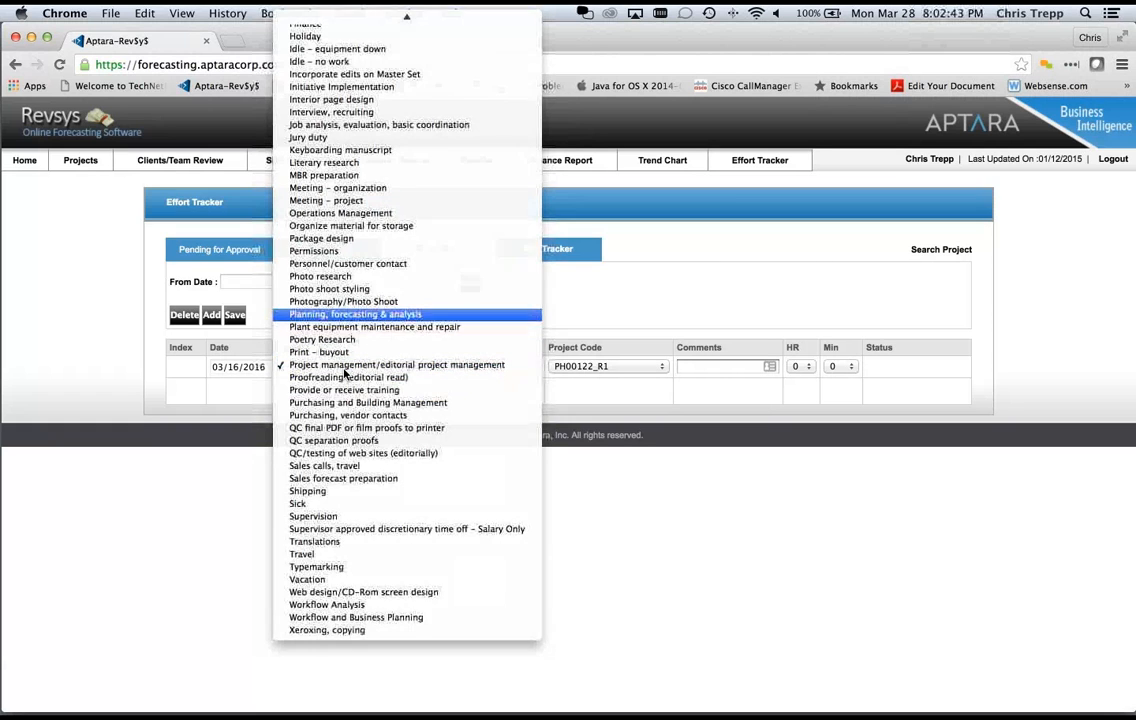
{"action": "key", "text": "Return"}
Step: Look through the project code options available for the 03/16/2016 row without choosing a different one
{"action": "key", "text": "Tab"}
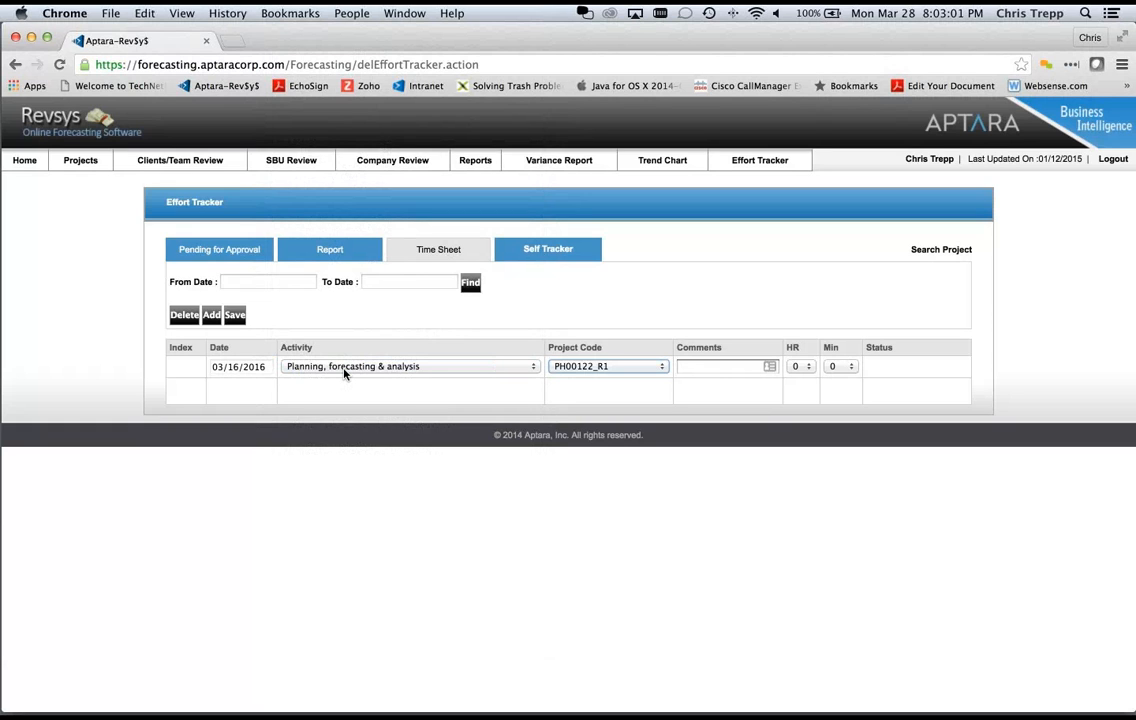
{"action": "key", "text": "e"}
{"action": "key", "text": "h"}
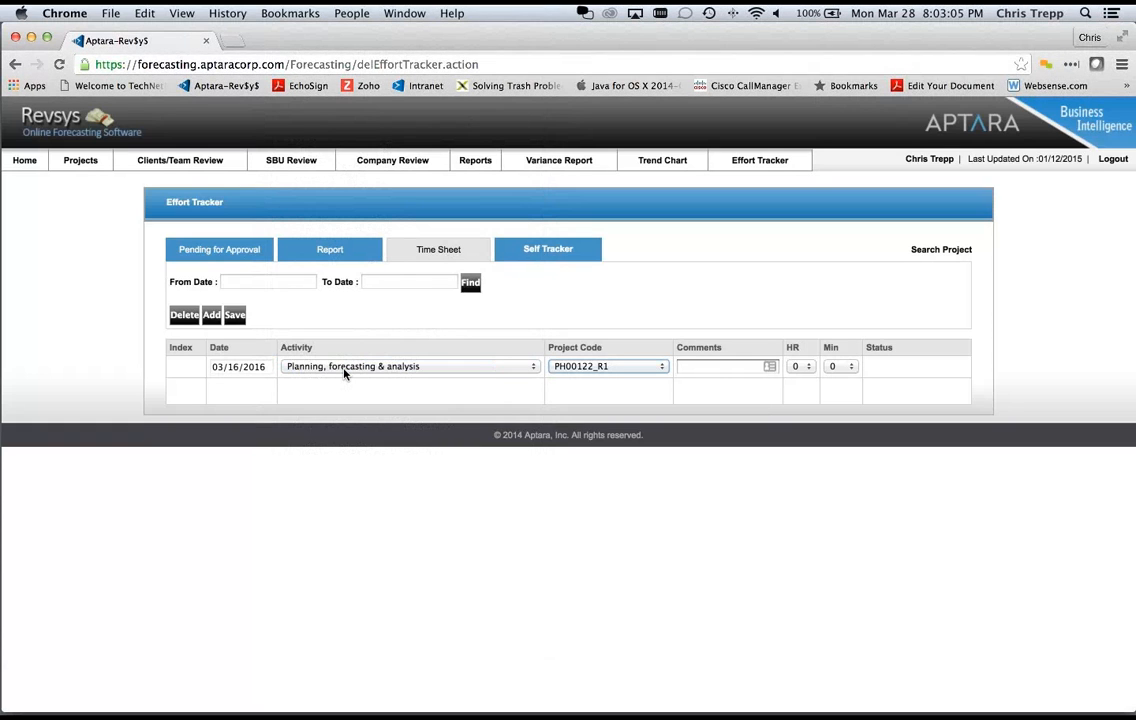
{"action": "key", "text": "space"}
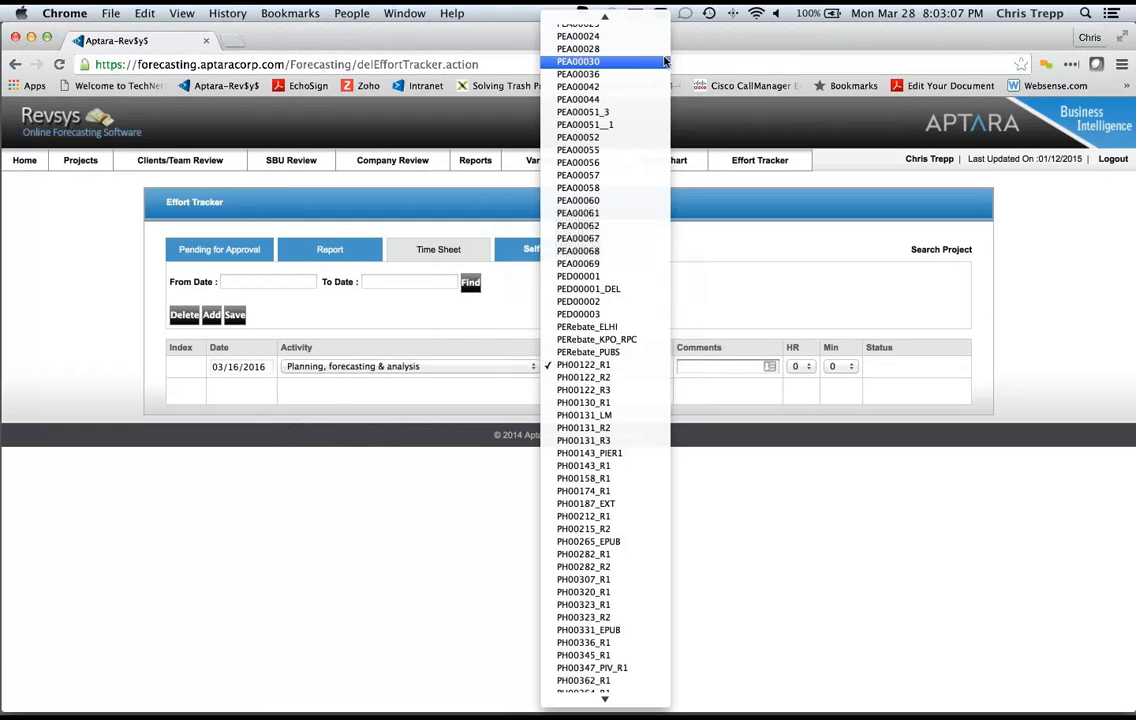
{"action": "scroll", "coordinate": [641, 56], "scroll_direction": "up", "scroll_amount": 3}
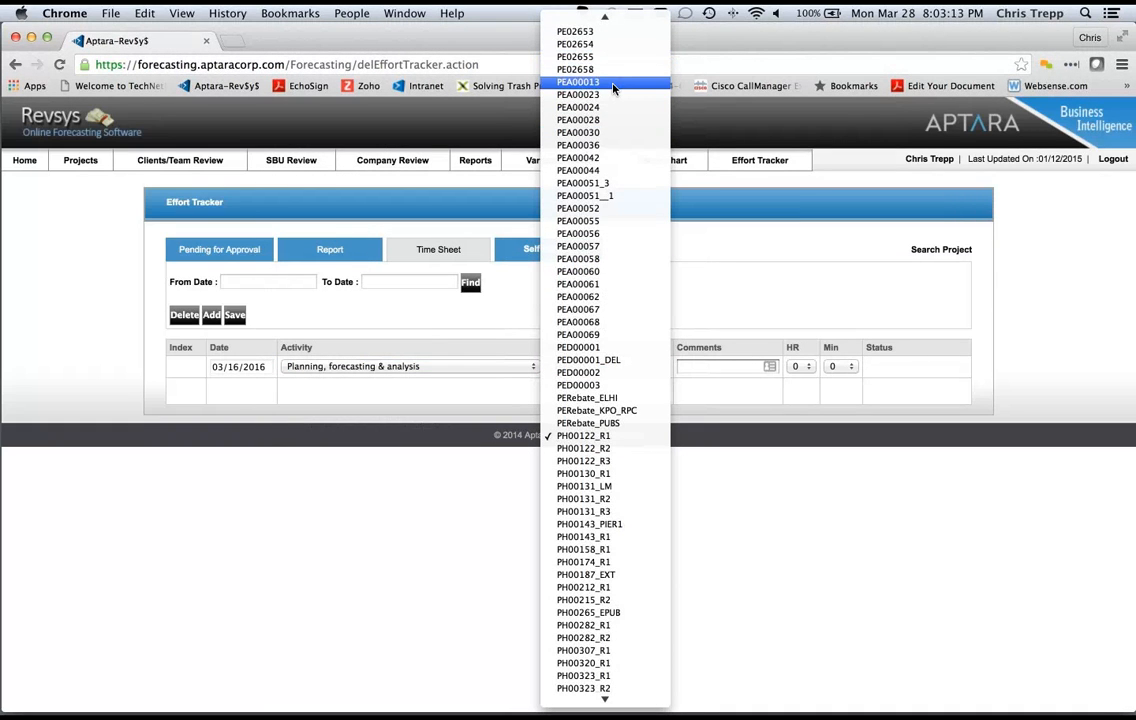
{"action": "left_click", "coordinate": [730, 322]}
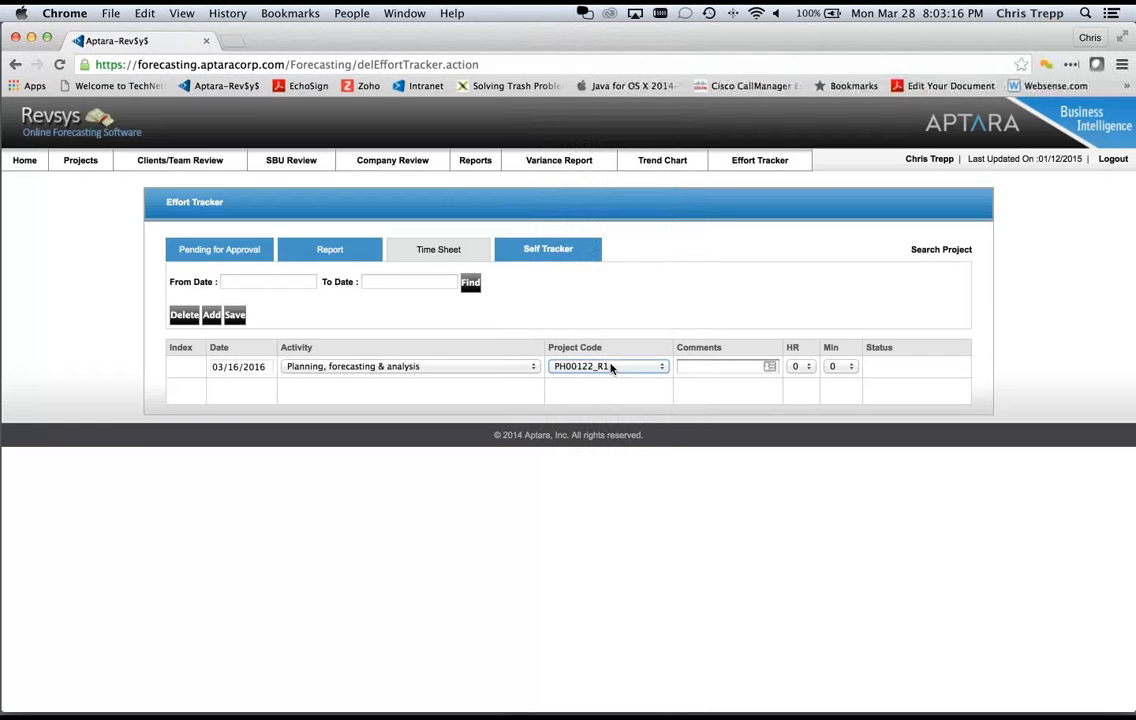
Step: Set the 03/16/2016 row's project code to APT00001
{"action": "left_click", "coordinate": [611, 368]}
{"action": "type", "text": "apt"}
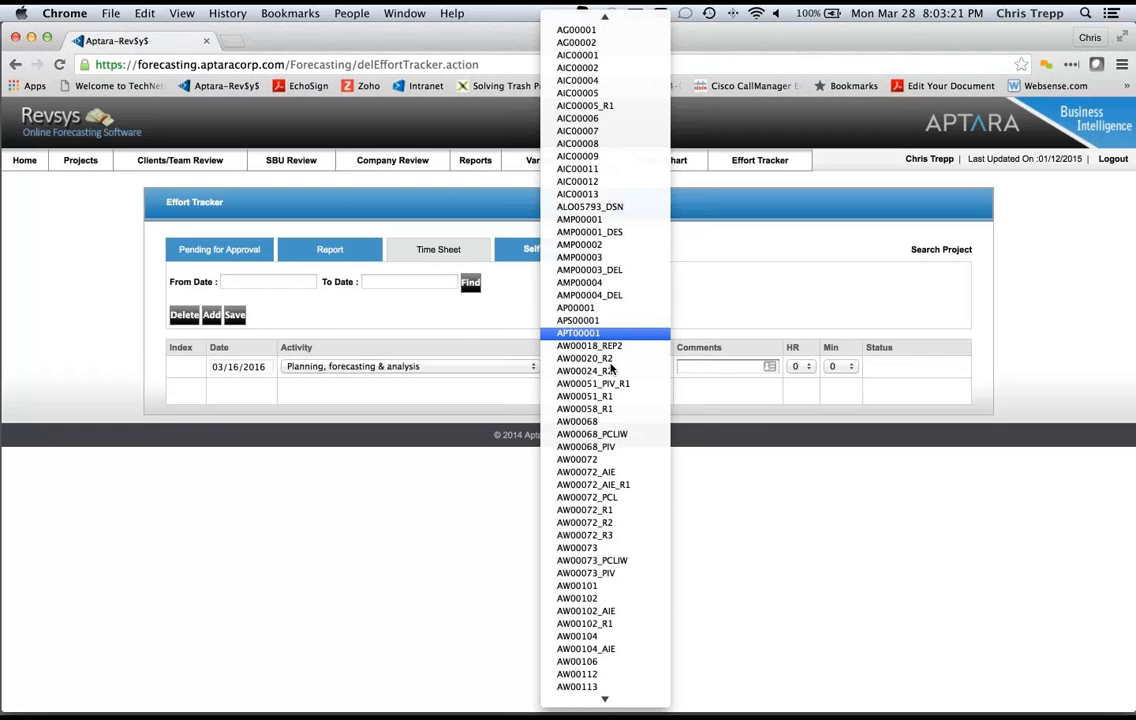
{"action": "key", "text": "Return"}
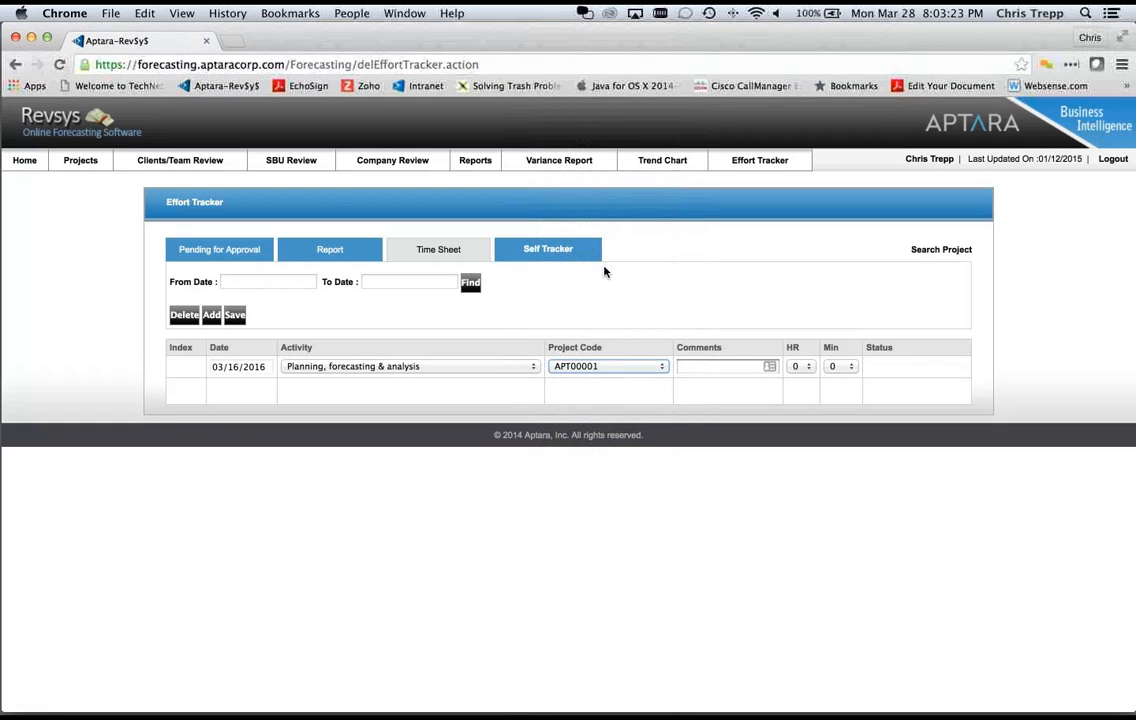
Step: Switch the 03/16/2016 row's project code to PEA00013 and from there to PE02650
{"action": "type", "text": "pea"}
{"action": "key", "text": "space"}
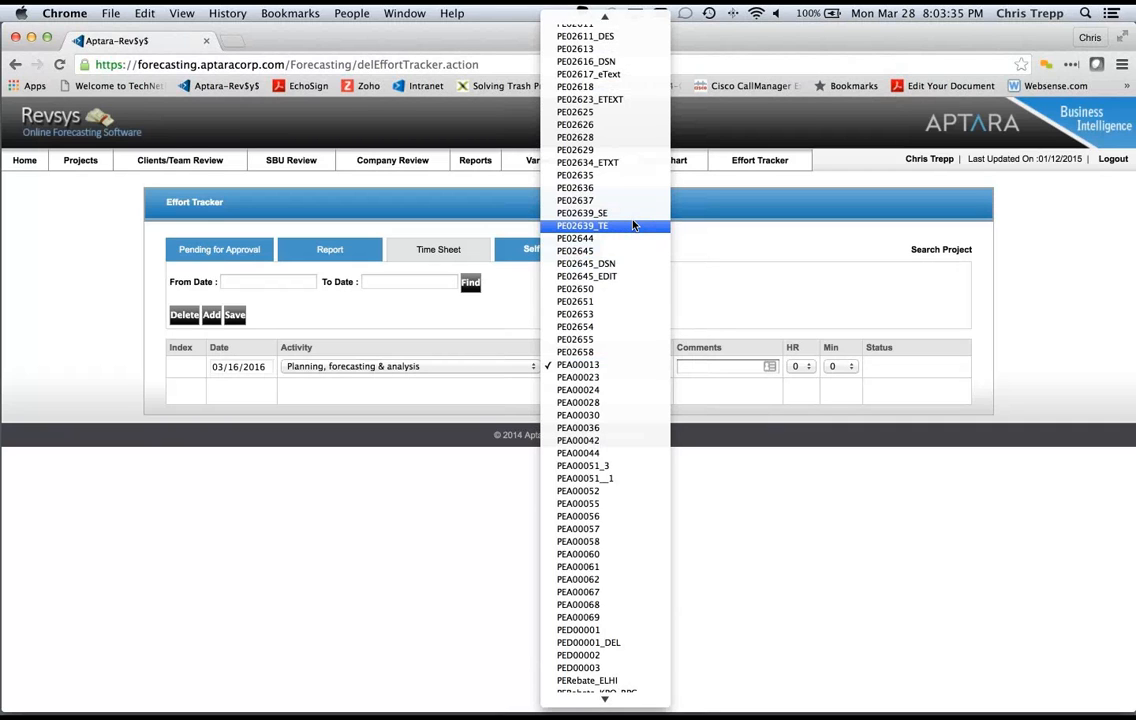
{"action": "left_click", "coordinate": [588, 288]}
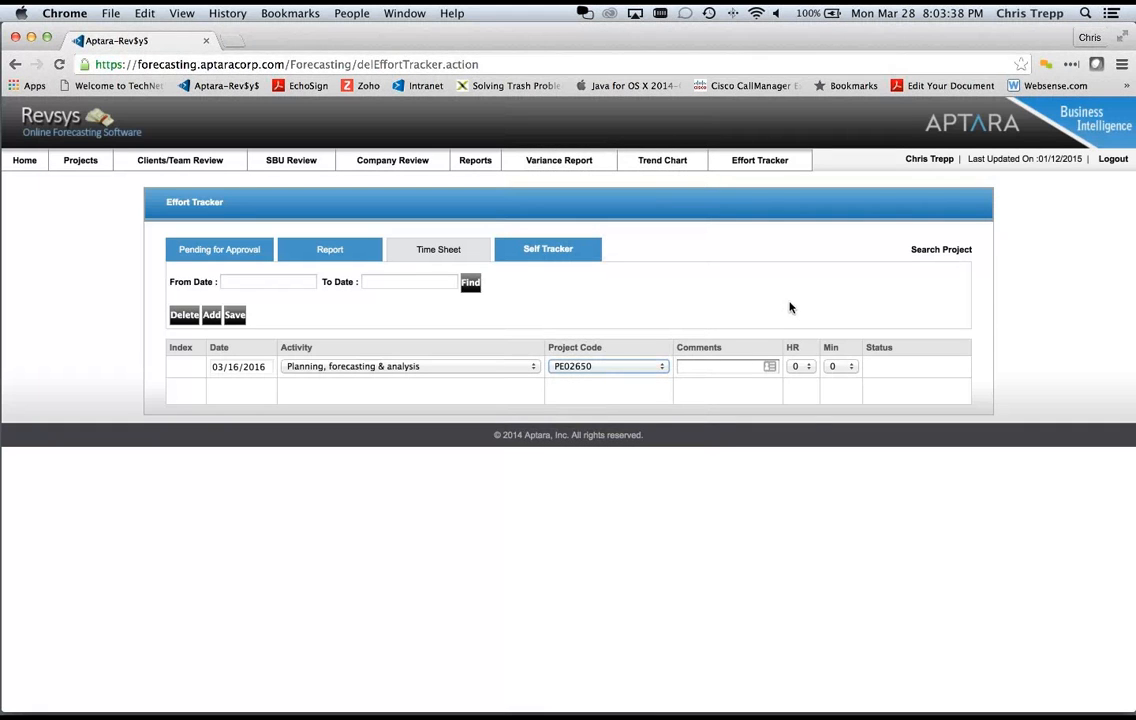
Step: Set the hours of the 03/16/2016 row to 8
{"action": "left_click", "coordinate": [800, 366]}
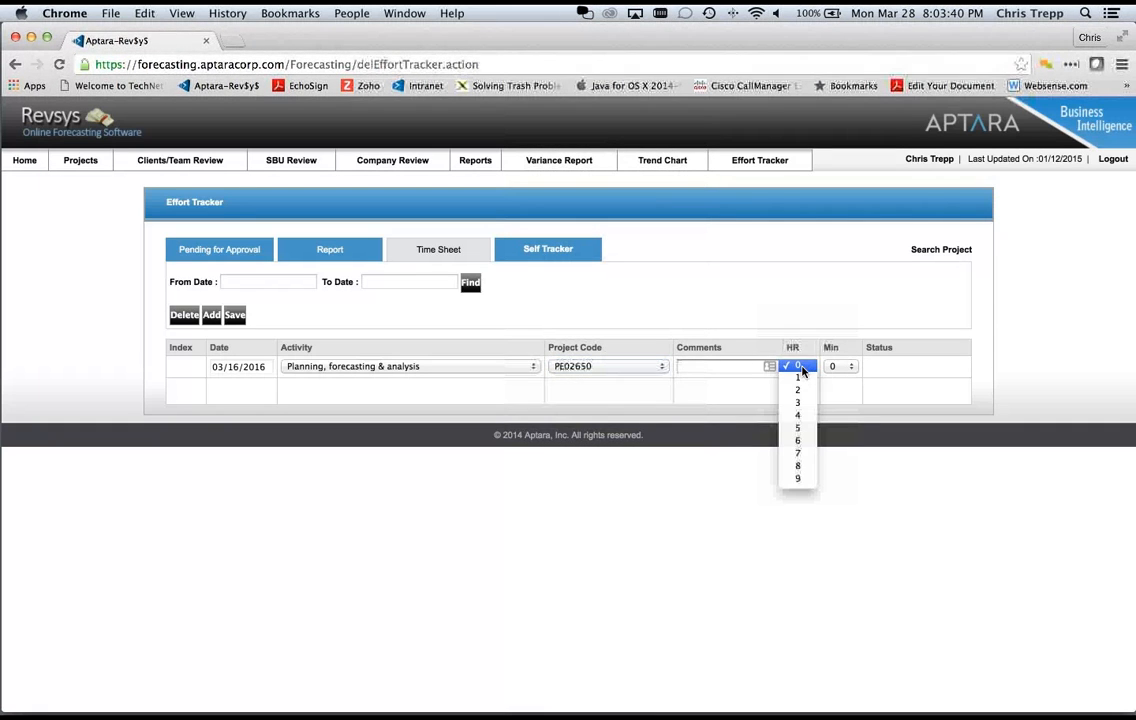
{"action": "left_click", "coordinate": [798, 466]}
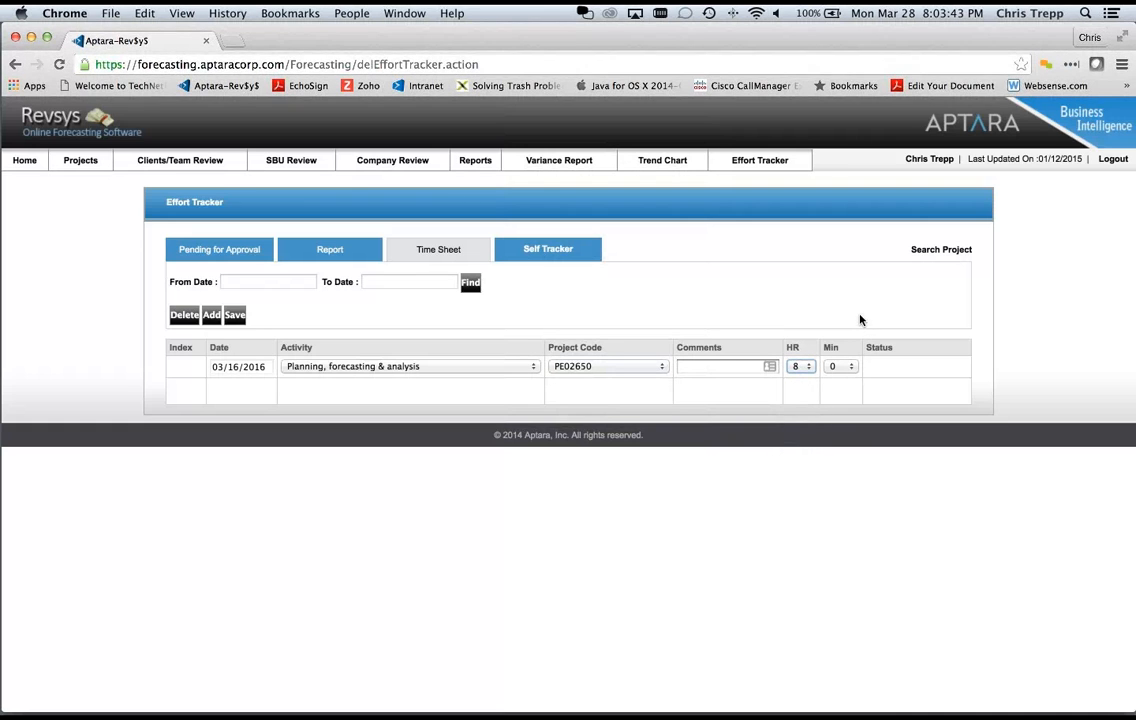
{"action": "left_click", "coordinate": [700, 367]}
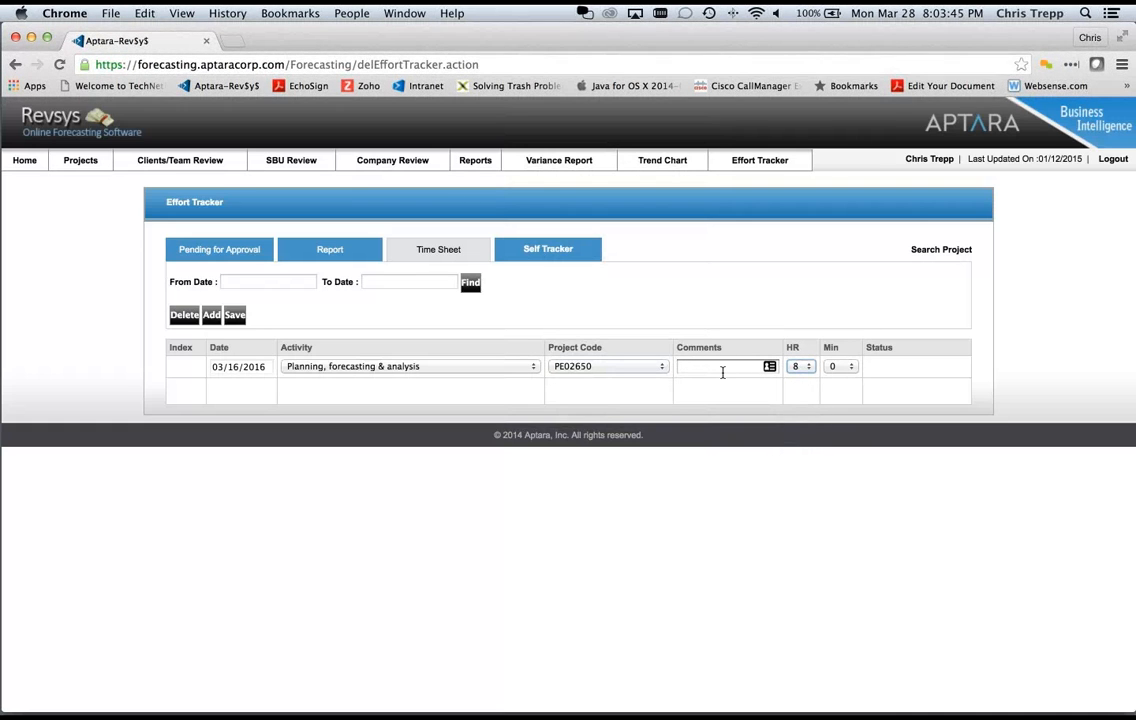
Step: Change the 03/16/2016 row's project code from PE02650 back to APT00001 and place the cursor in its comments field
{"action": "left_click", "coordinate": [612, 373]}
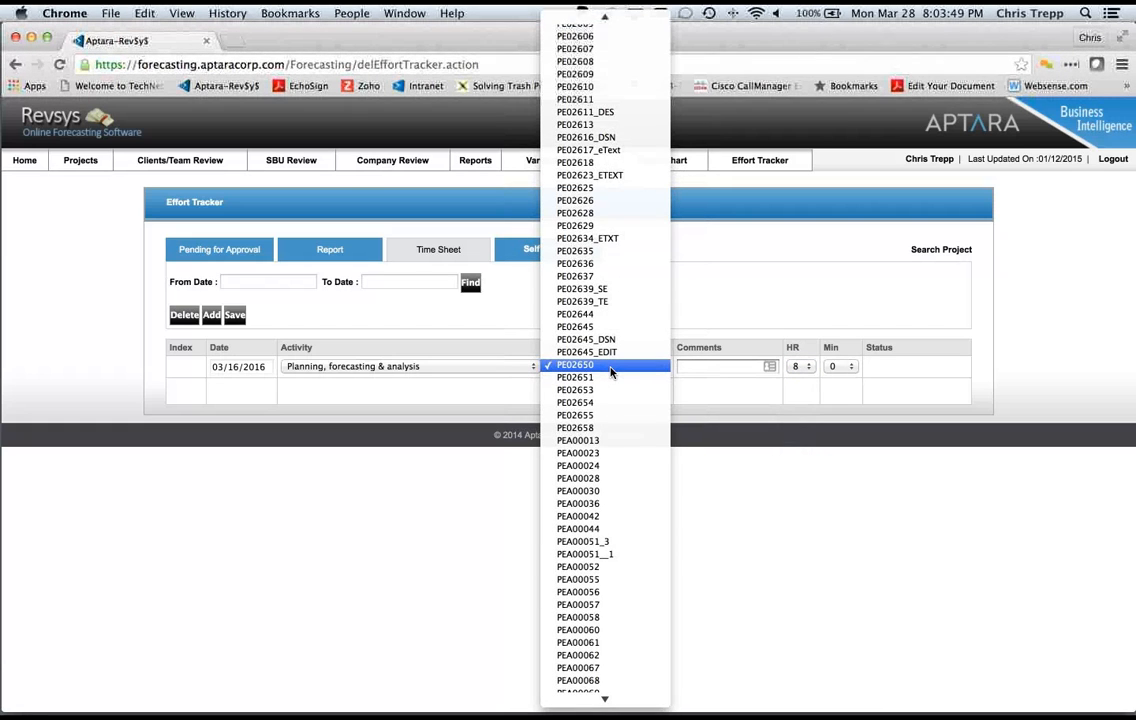
{"action": "type", "text": "apt"}
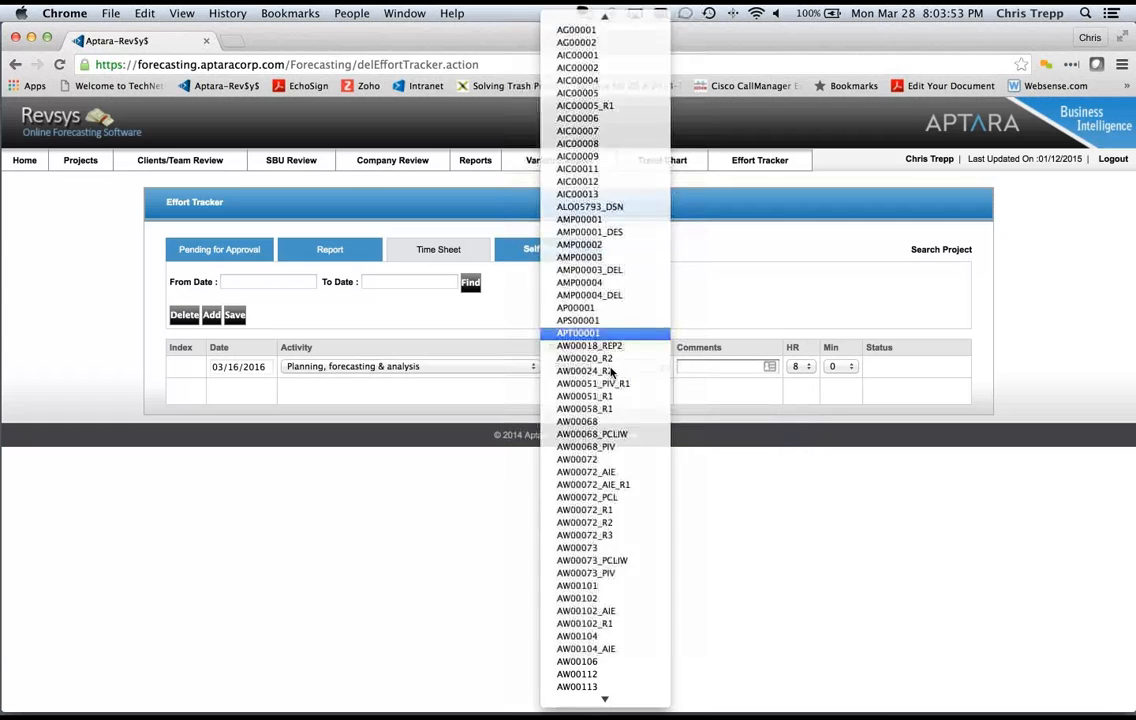
{"action": "key", "text": "Return"}
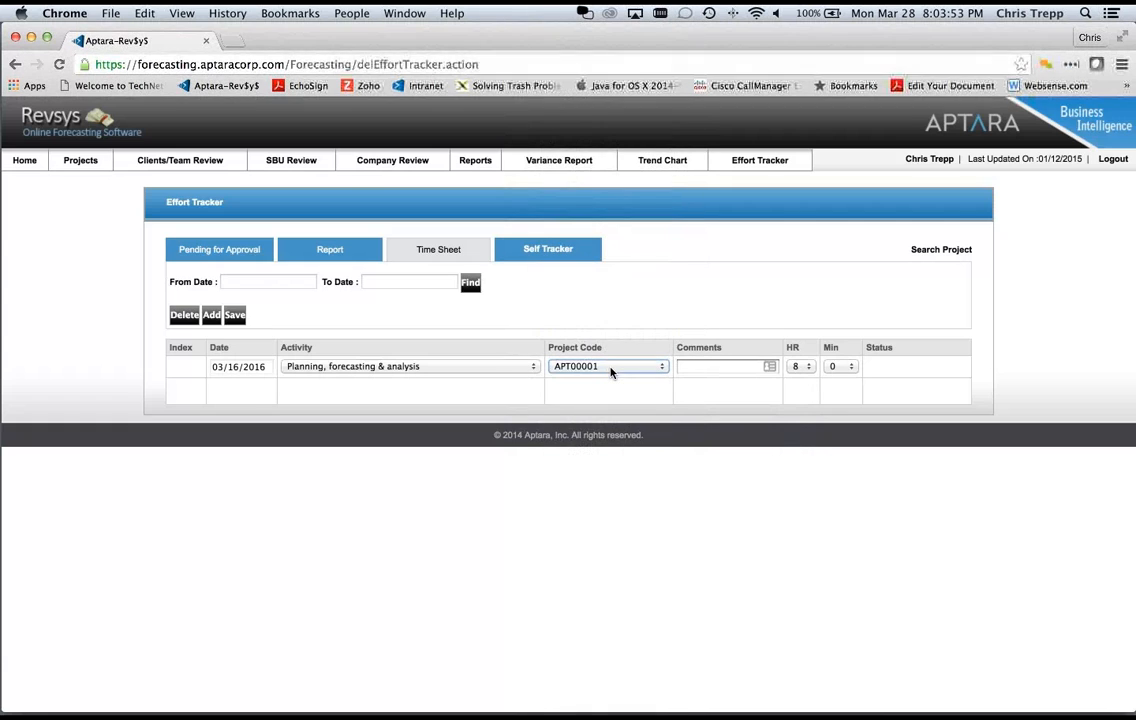
{"action": "left_click", "coordinate": [714, 371]}
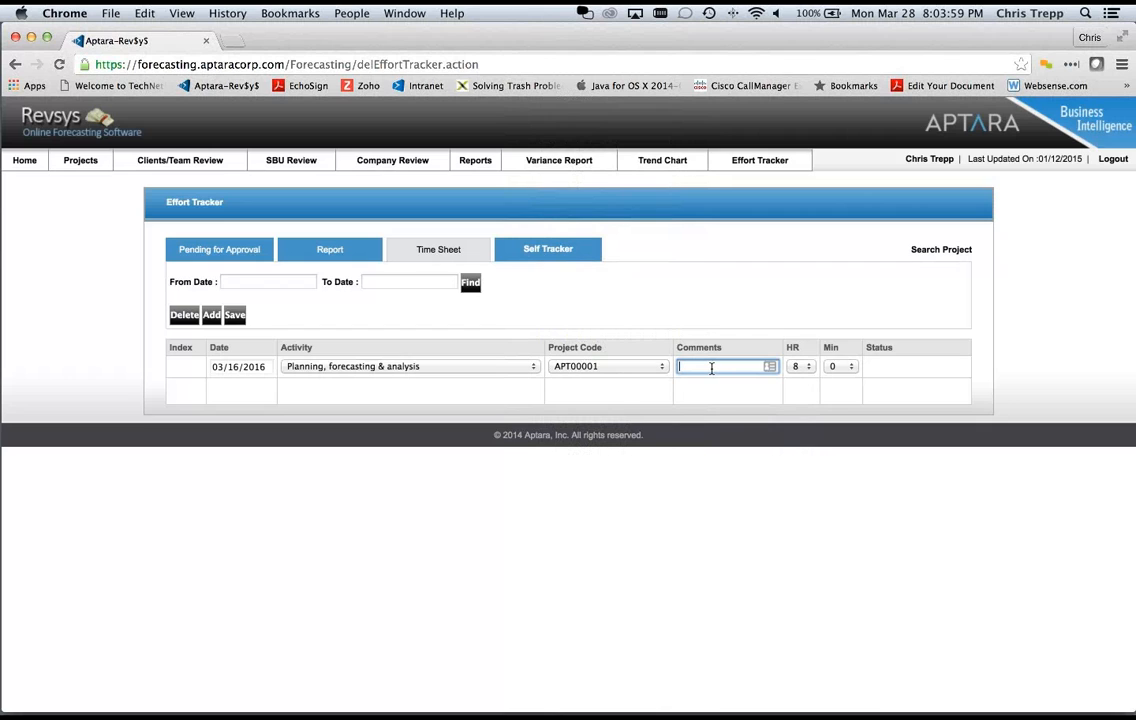
Step: Change the 03/16/2016 row's activity to Sick and after that to Vacation
{"action": "left_click", "coordinate": [332, 368]}
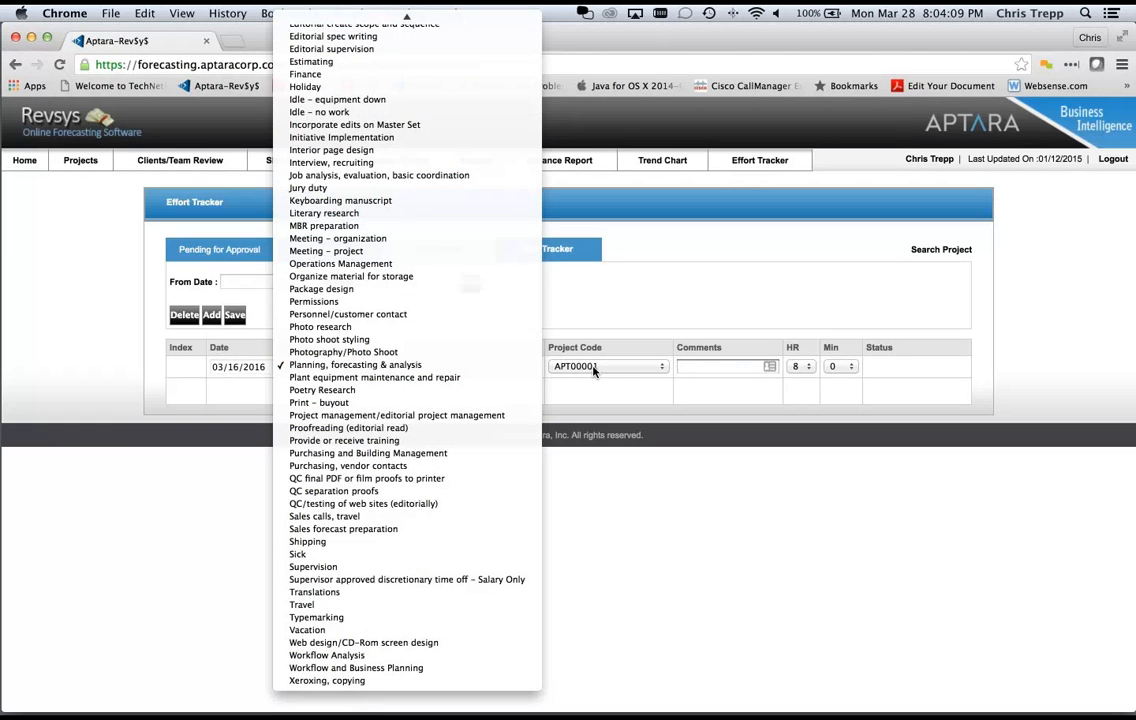
{"action": "left_click", "coordinate": [380, 554]}
{"action": "left_click", "coordinate": [380, 369]}
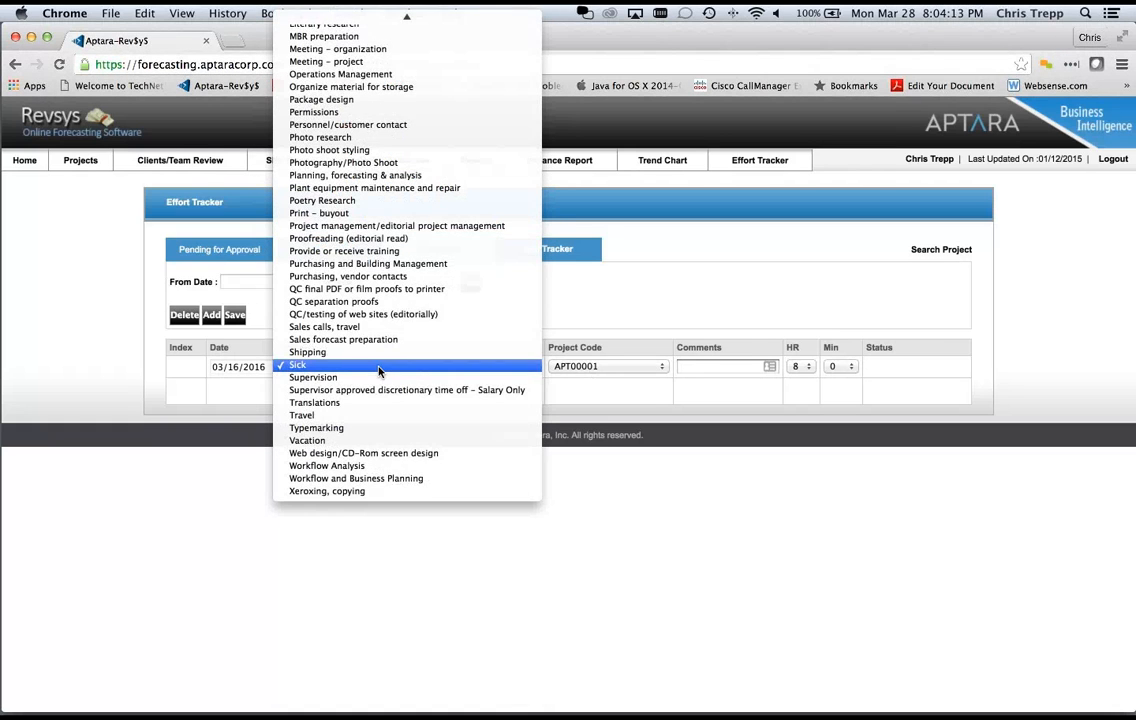
{"action": "left_click", "coordinate": [370, 439]}
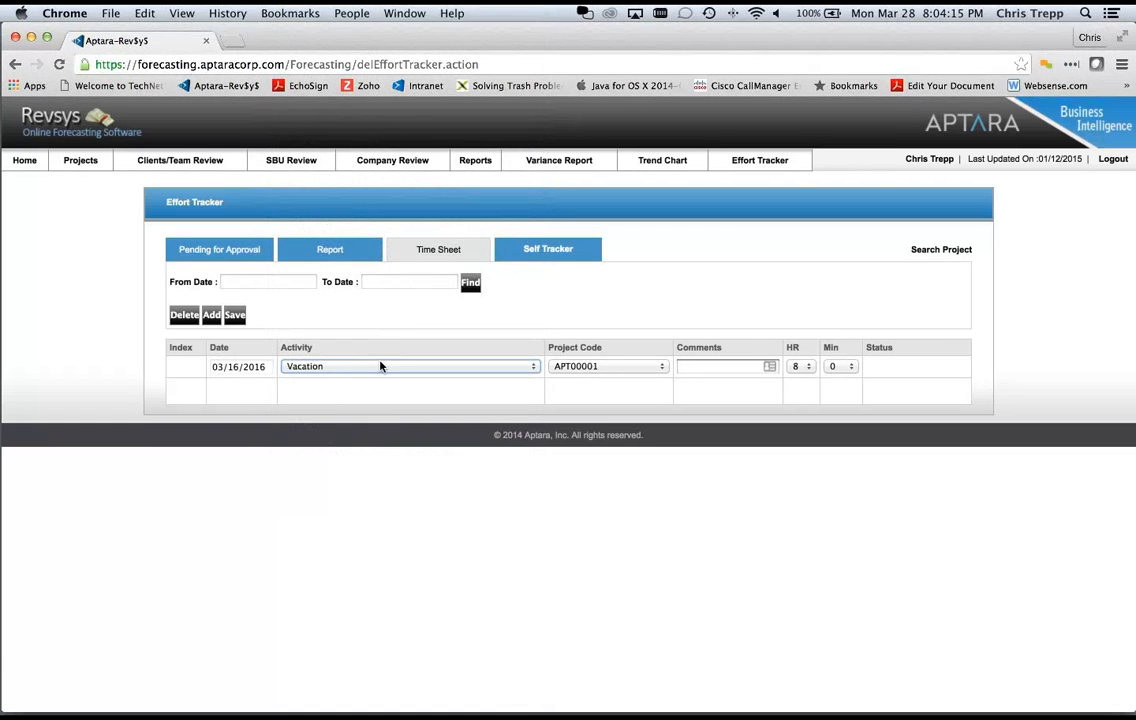
Step: Change the 03/16/2016 row's activity to Travel and after that to Xeroxing, copying
{"action": "left_click", "coordinate": [380, 366]}
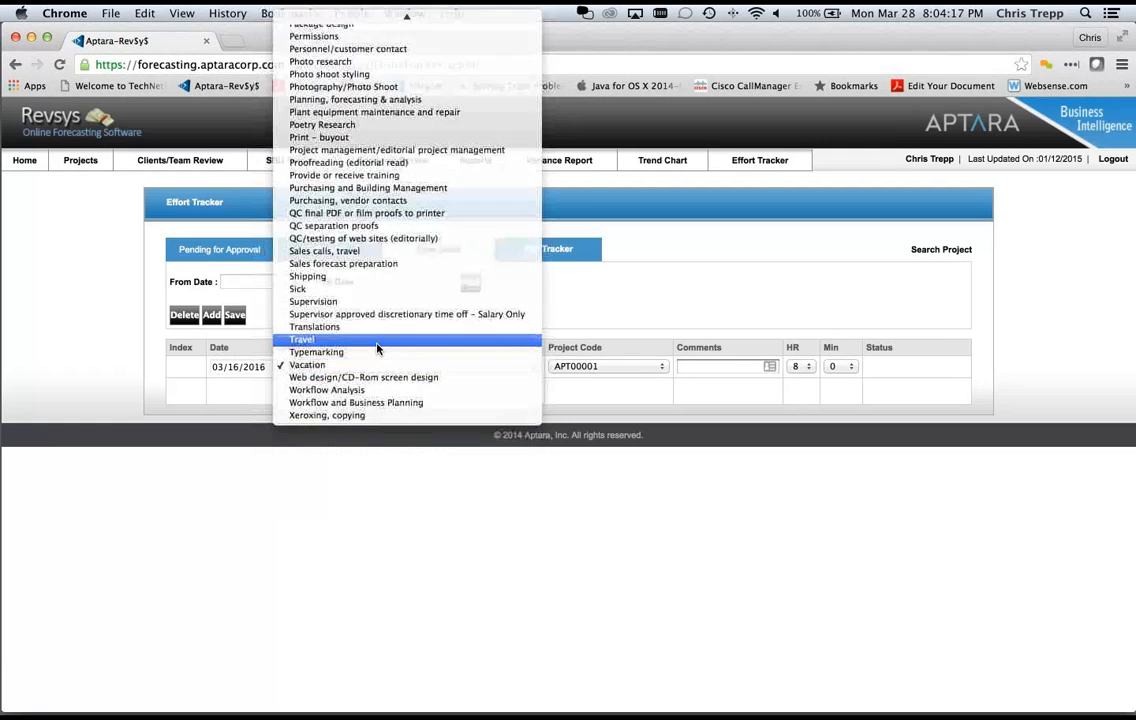
{"action": "left_click", "coordinate": [378, 339]}
{"action": "left_click", "coordinate": [405, 366]}
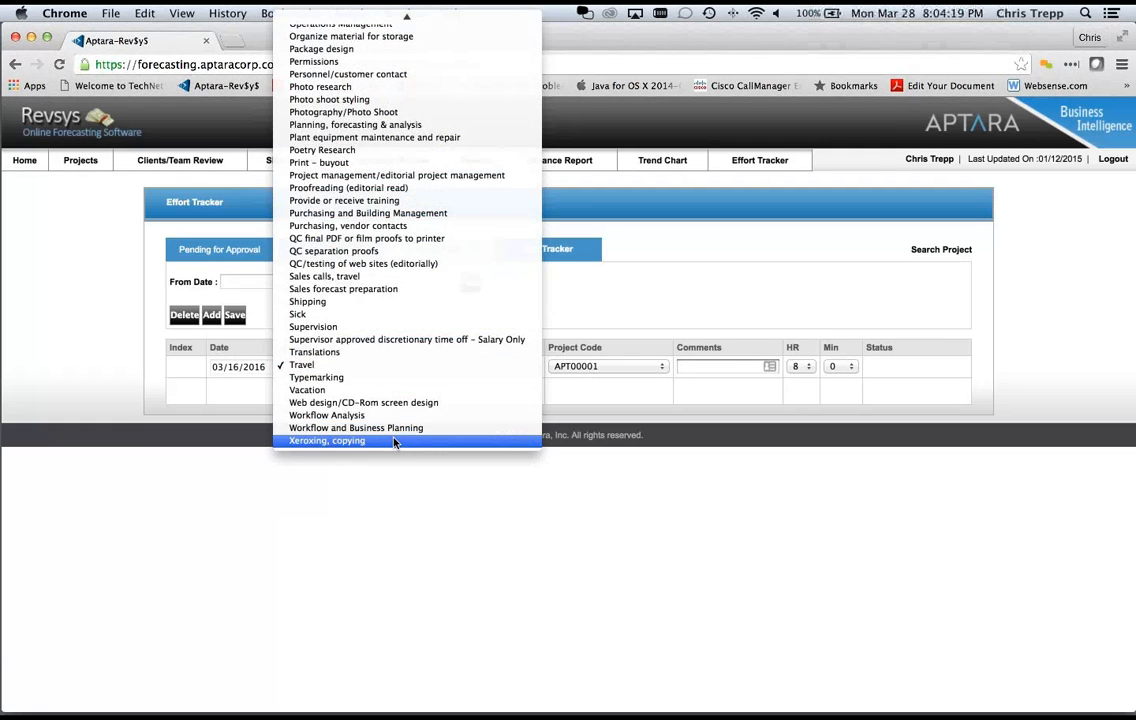
{"action": "left_click", "coordinate": [396, 446]}
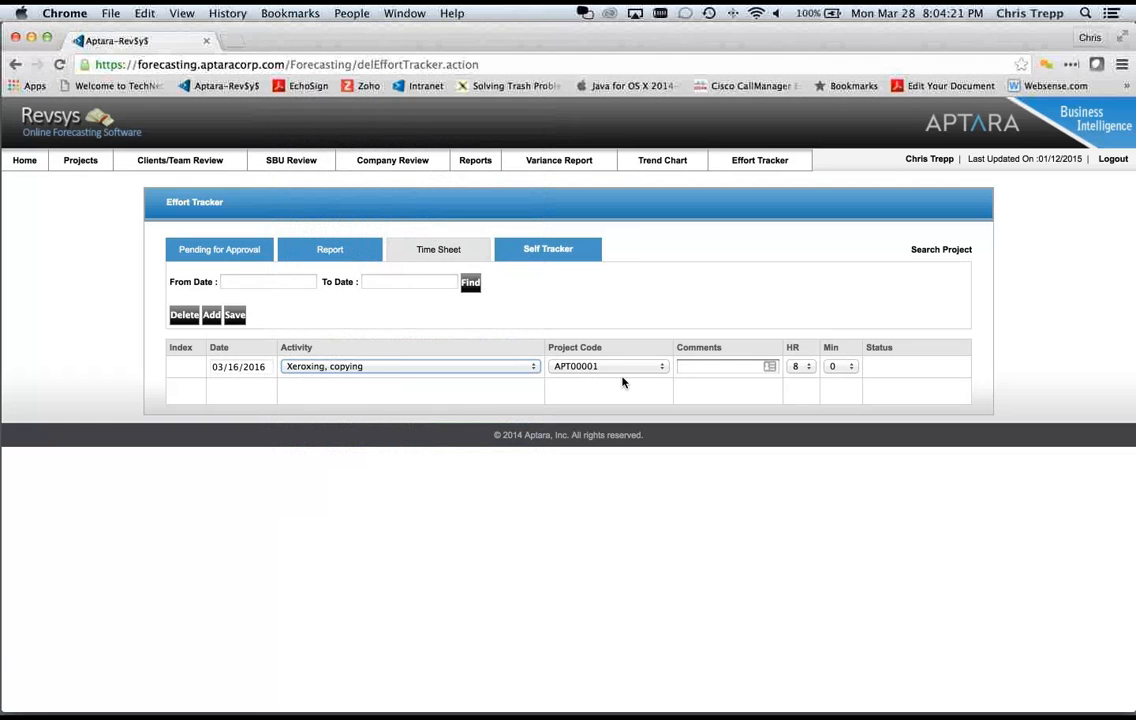
{"action": "left_click", "coordinate": [394, 369]}
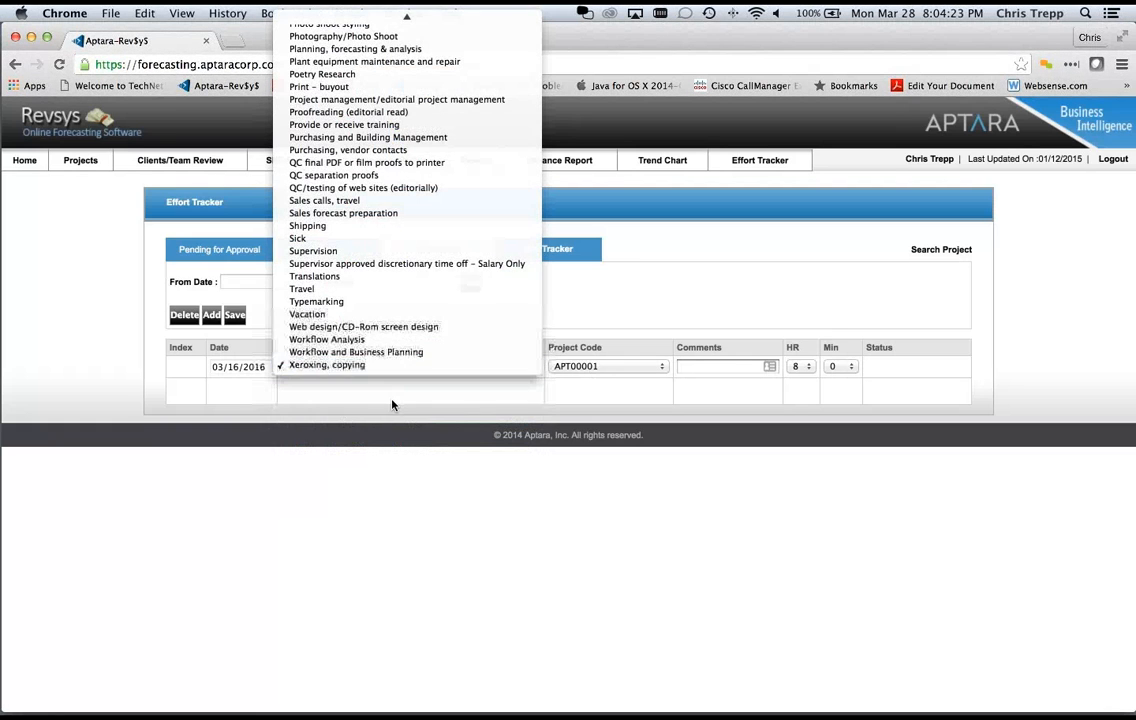
{"action": "left_click", "coordinate": [393, 400]}
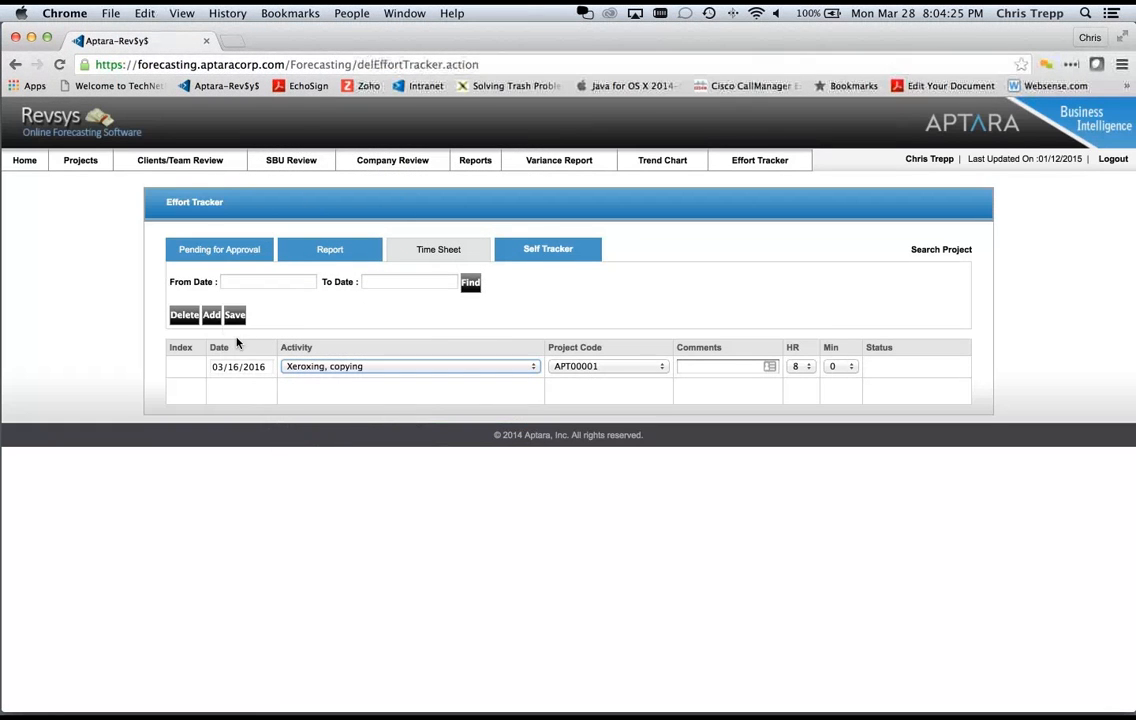
Step: Add two blank rows to the time sheet below the 03/16/2016 entry, keeping that entry's date
{"action": "left_click", "coordinate": [211, 316]}
{"action": "left_click", "coordinate": [211, 316]}
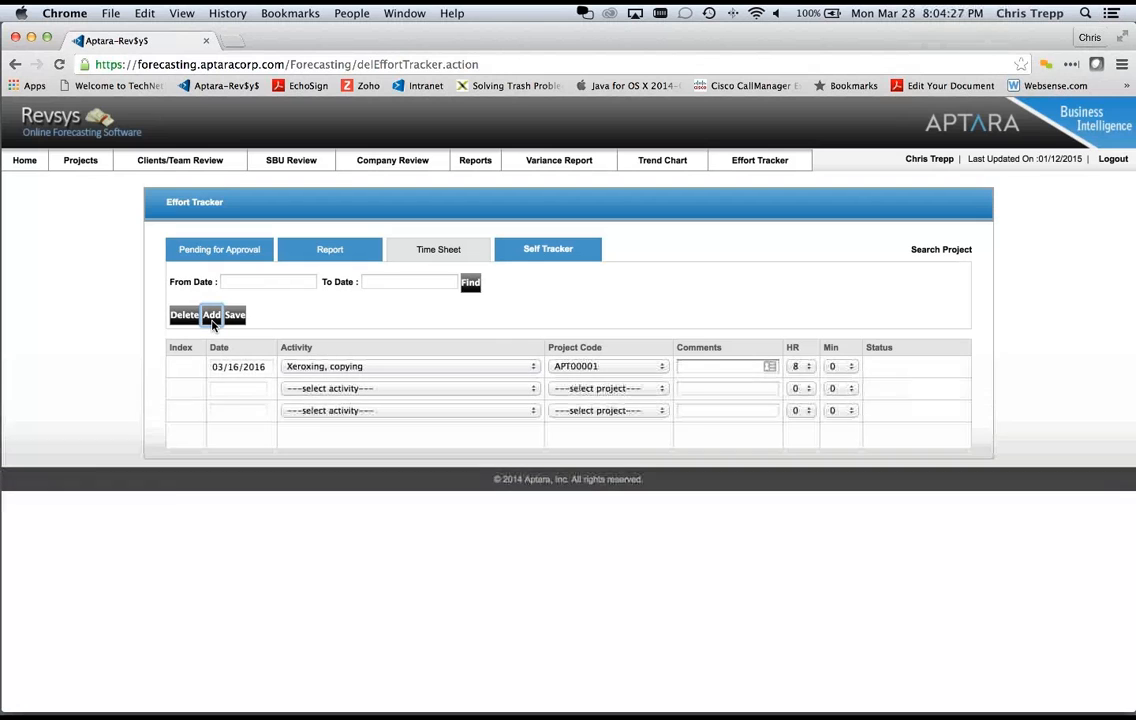
{"action": "left_click", "coordinate": [229, 368]}
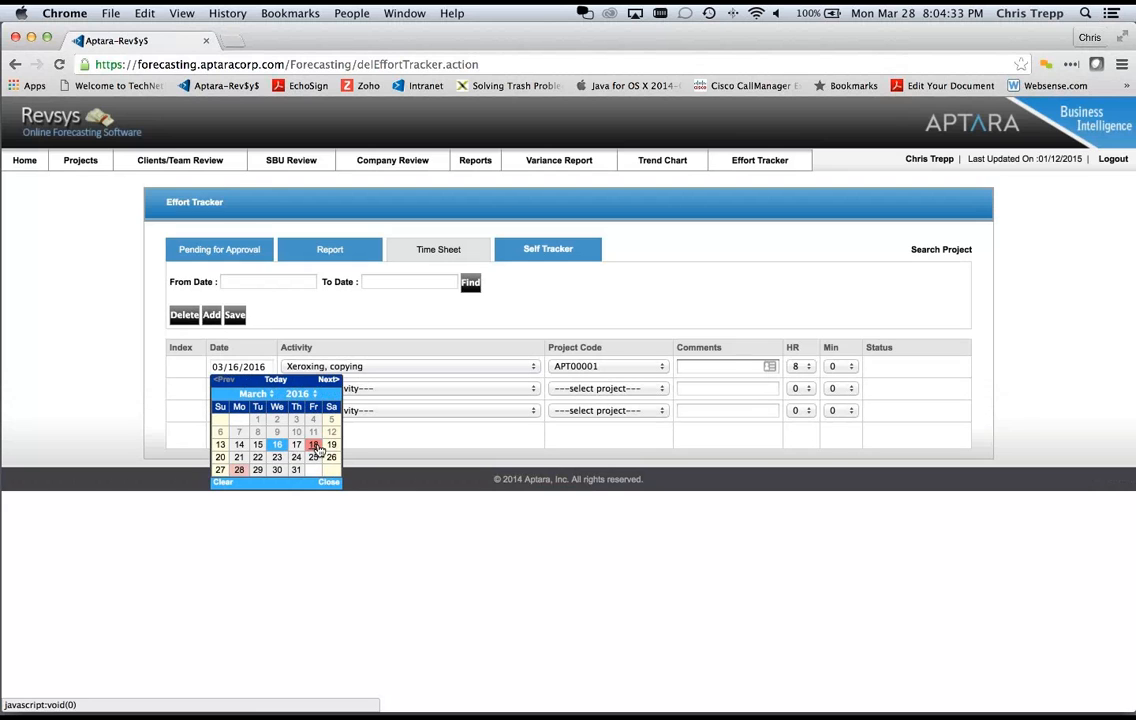
{"action": "left_click", "coordinate": [119, 411]}
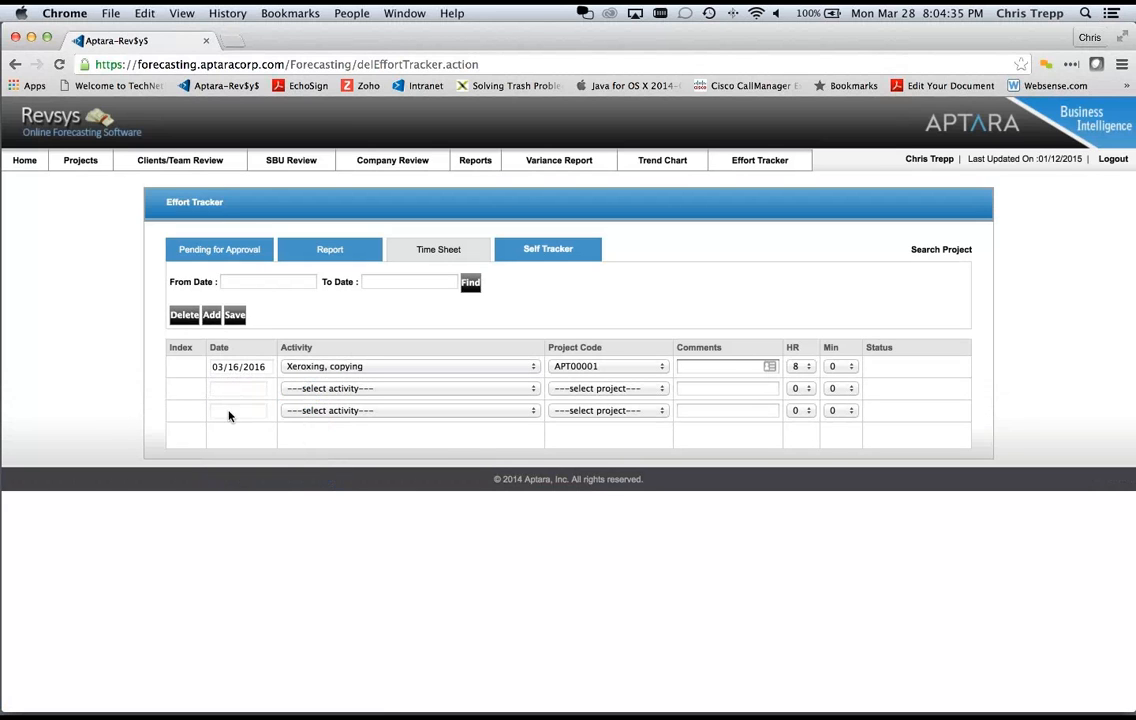
Step: Set the dates of the two new time sheet rows to 03/17/2016 and 03/18/2016
{"action": "left_click", "coordinate": [240, 388]}
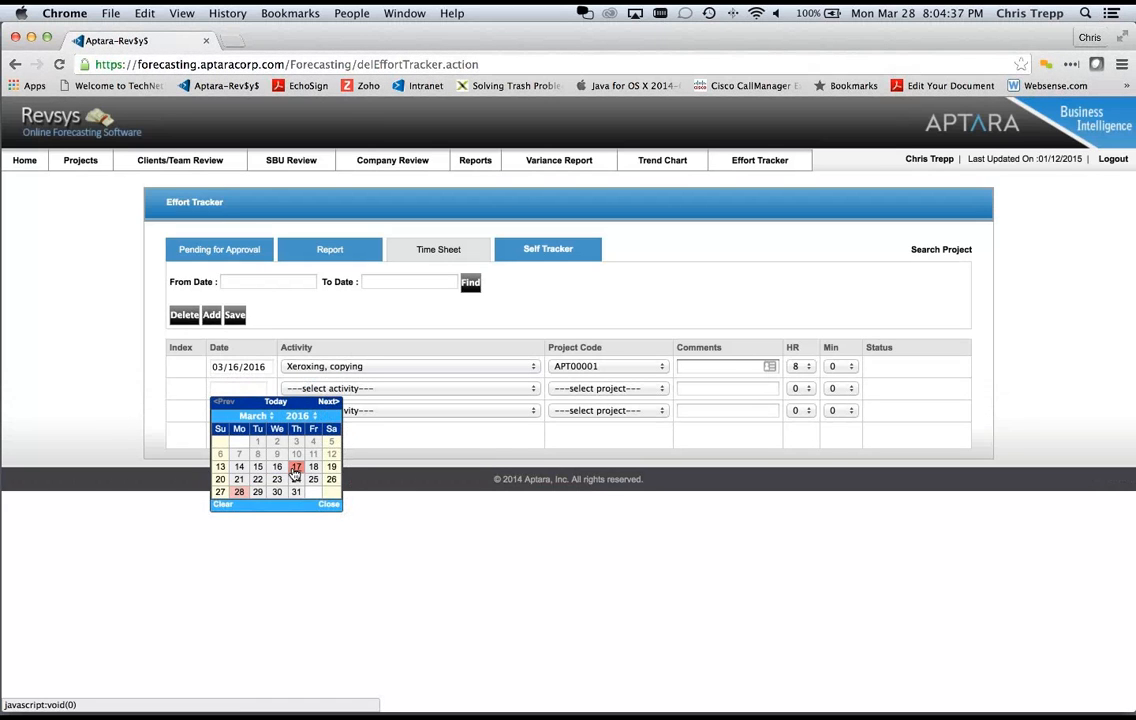
{"action": "left_click", "coordinate": [295, 467]}
{"action": "left_click", "coordinate": [240, 411]}
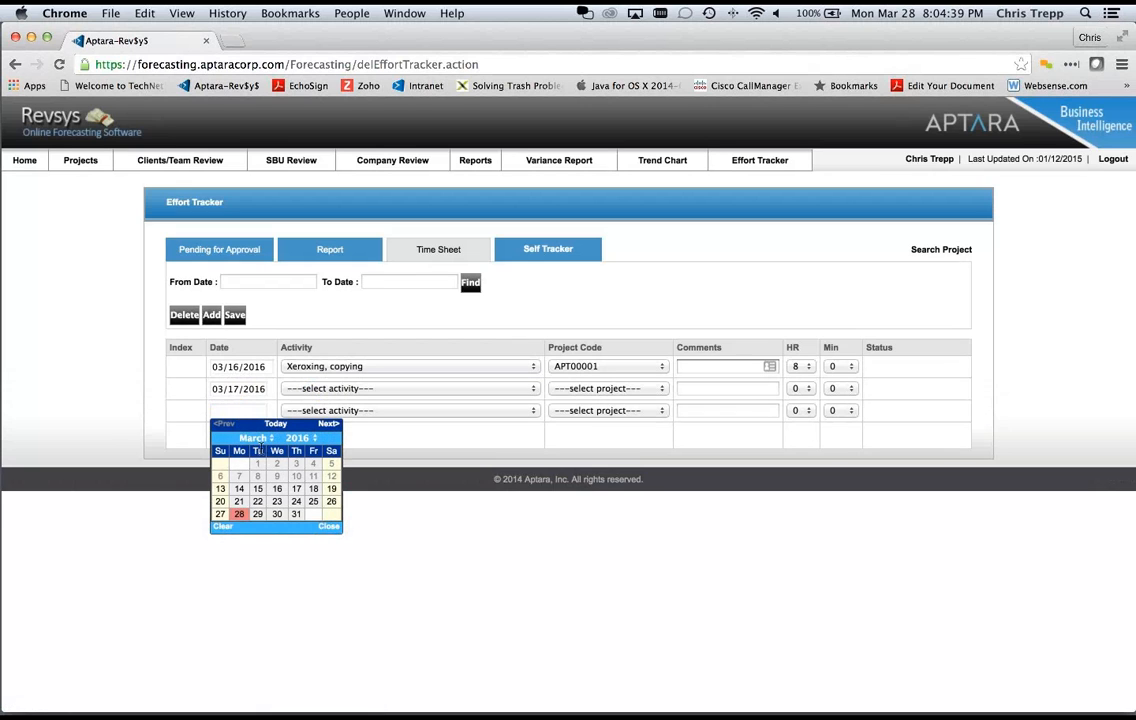
{"action": "left_click", "coordinate": [313, 488]}
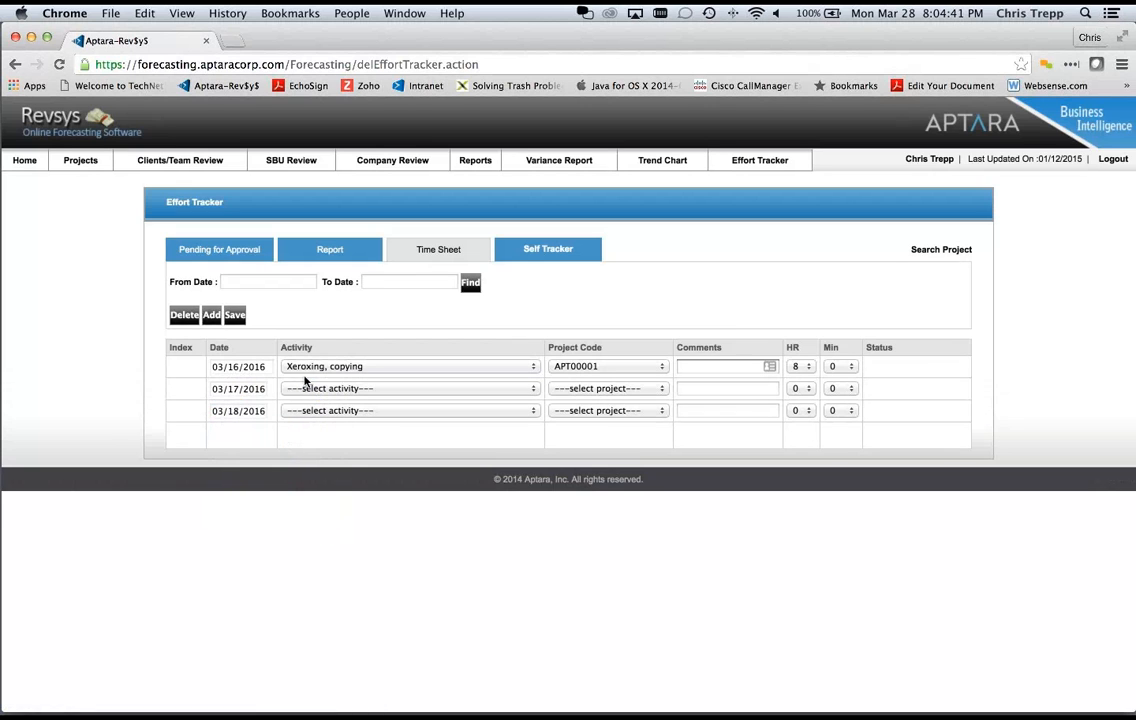
Step: Switch the 03/16/2016 row's activity through Workflow Analysis and Workflow and Business Planning, ending on Accounting
{"action": "left_click", "coordinate": [257, 368]}
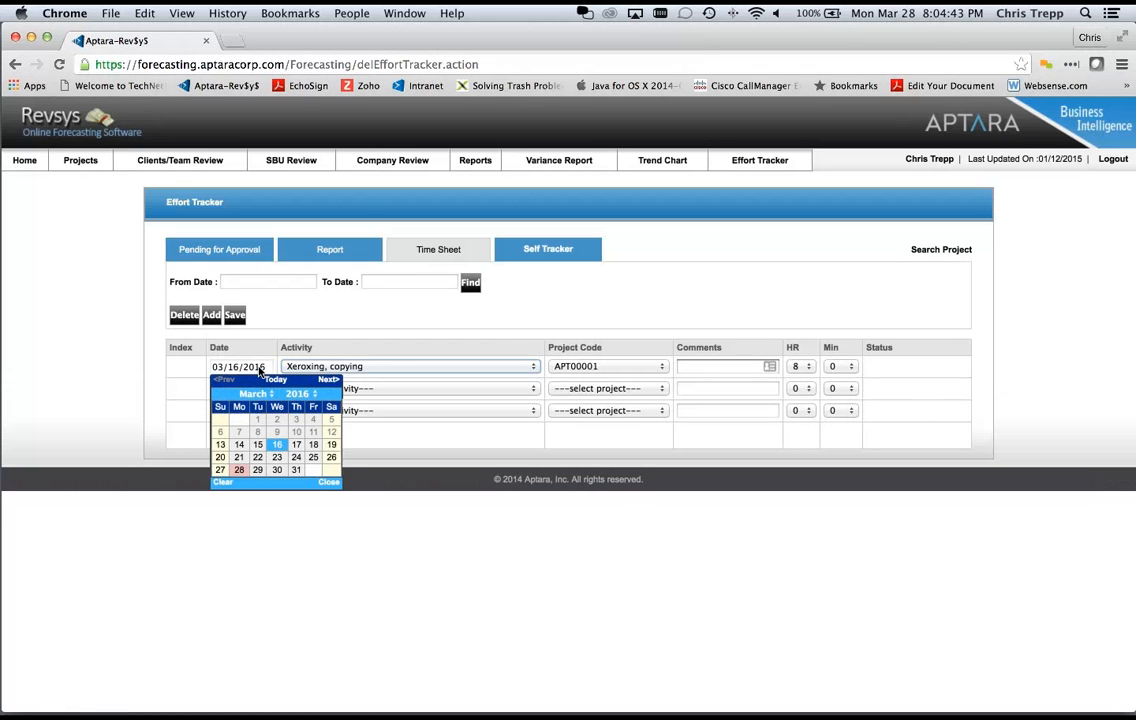
{"action": "left_click", "coordinate": [259, 370]}
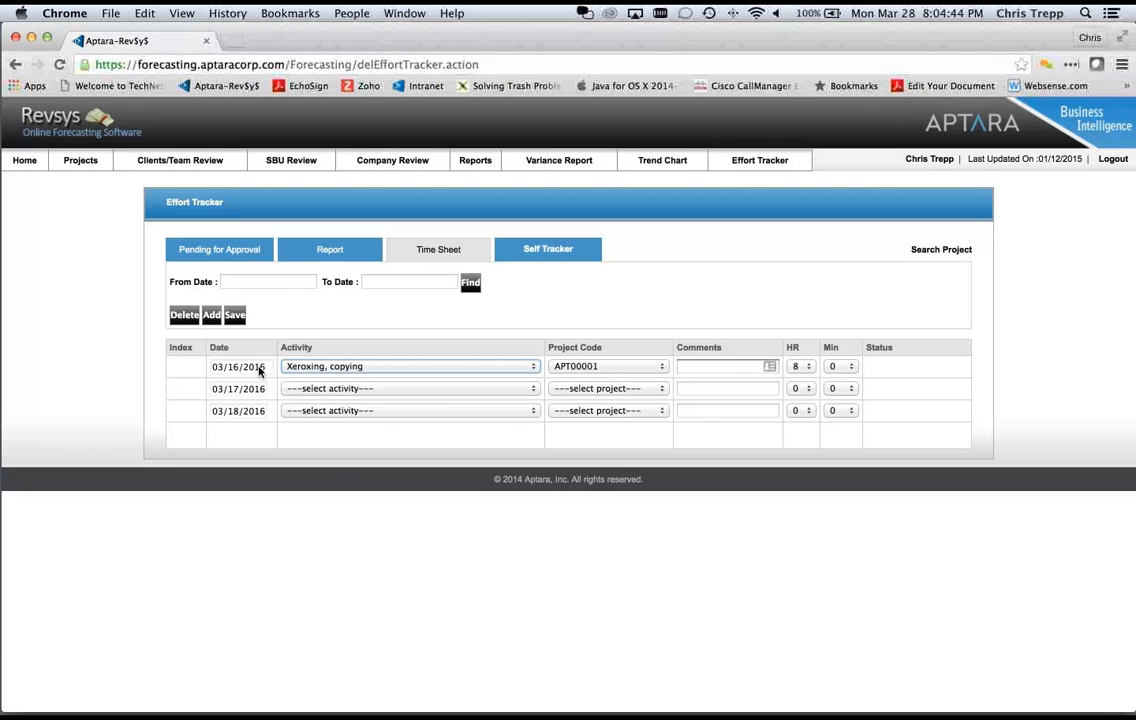
{"action": "key", "text": "w"}
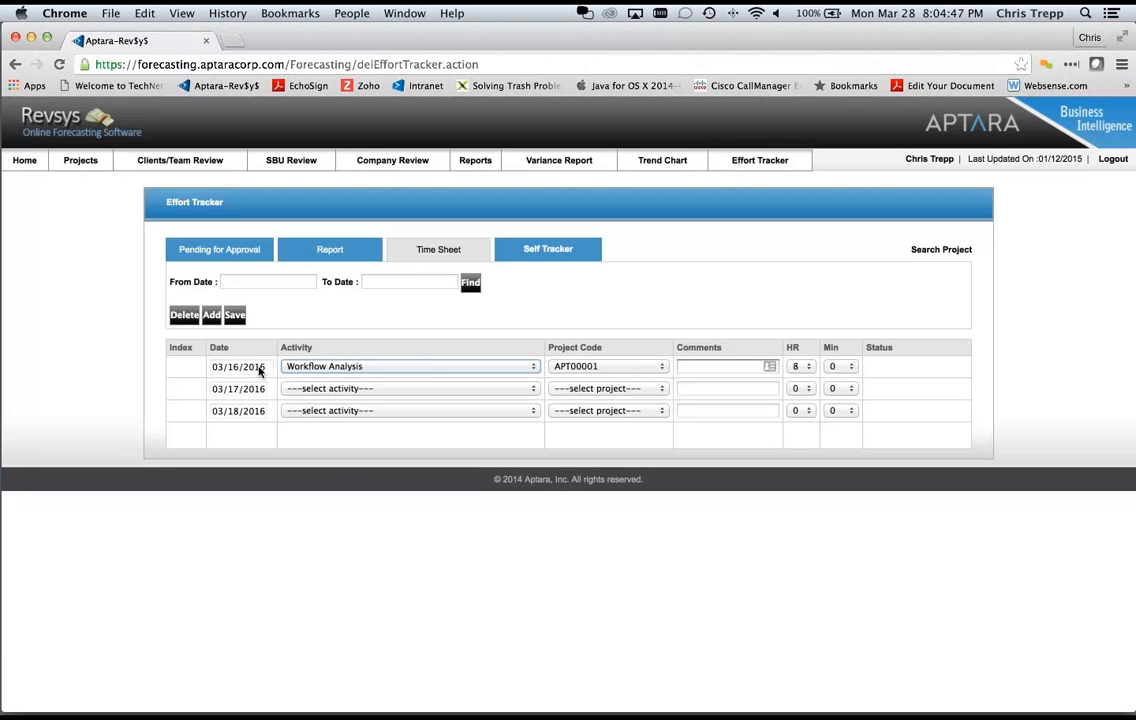
{"action": "key", "text": "w"}
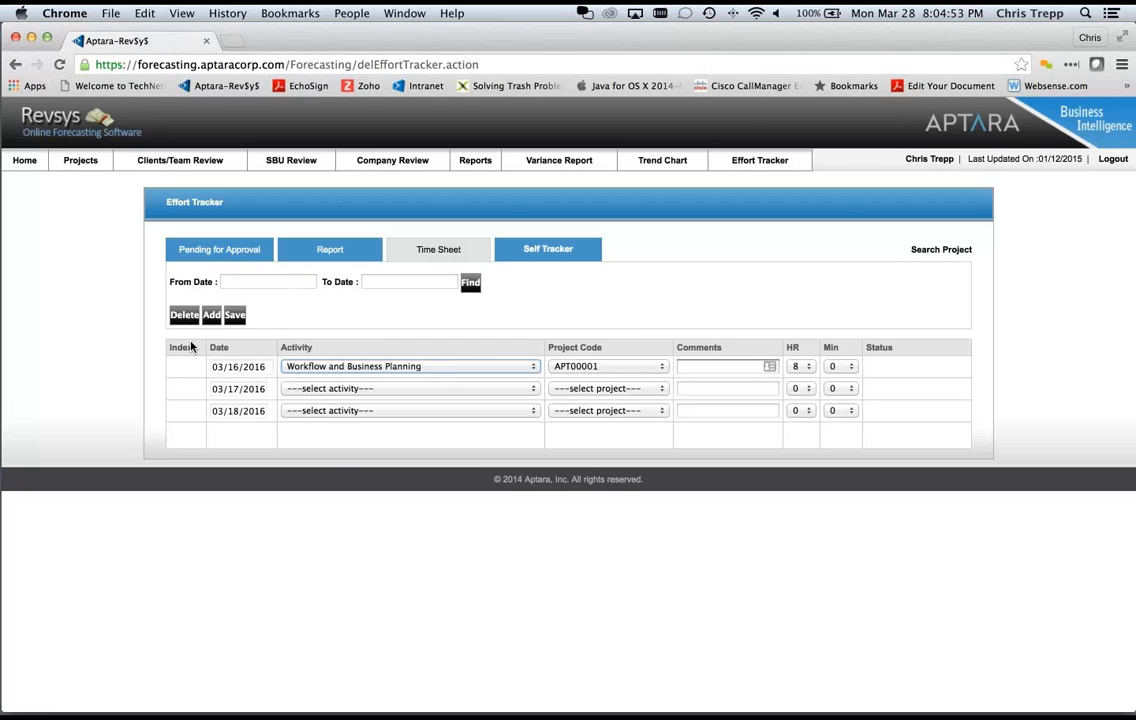
{"action": "key", "text": "a"}
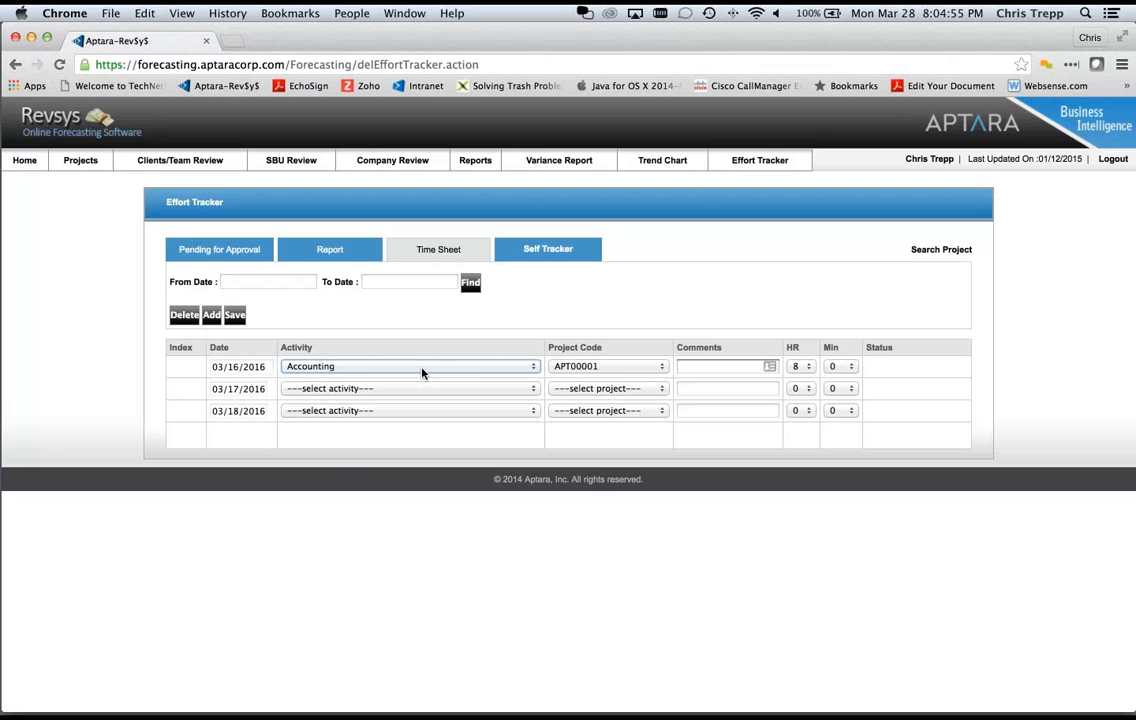
Step: Reset the 03/16/2016 row's activity to the blank choice and look through the activity list to its end
{"action": "left_click", "coordinate": [366, 368]}
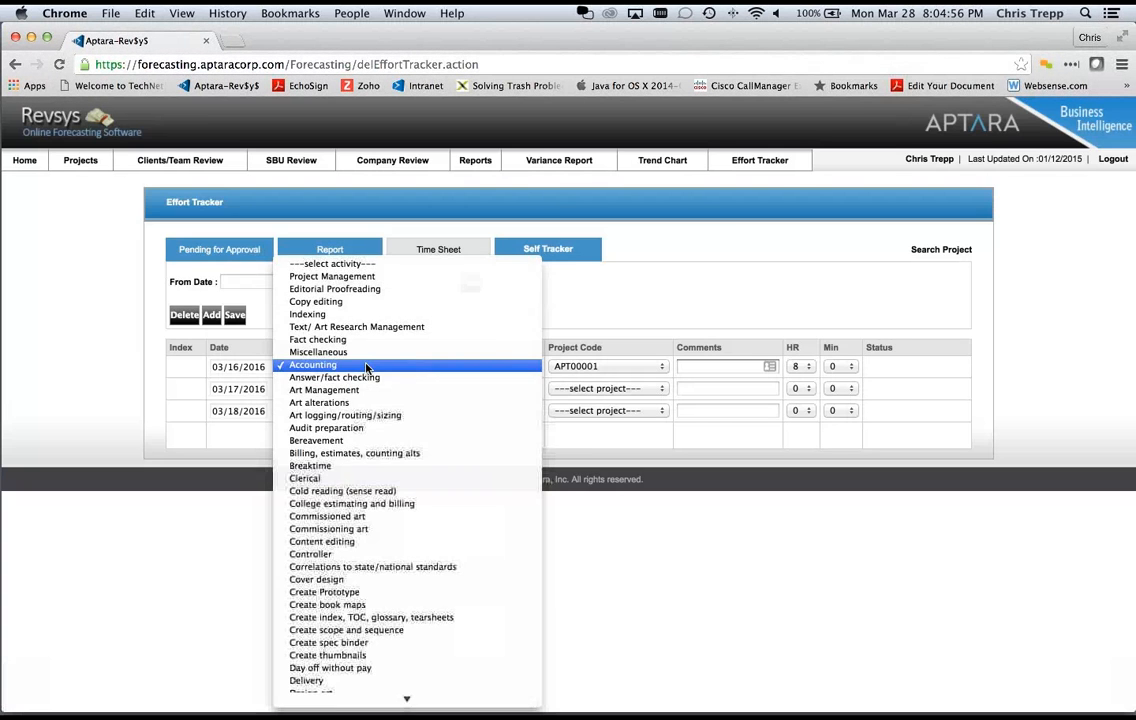
{"action": "left_click", "coordinate": [376, 265]}
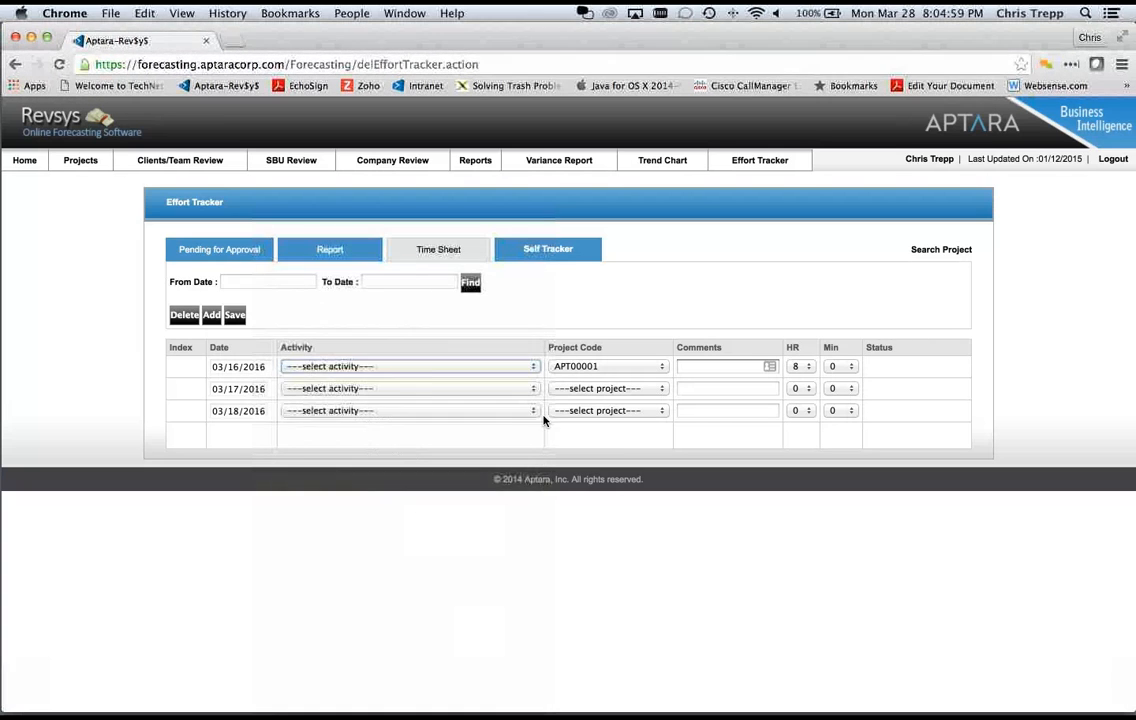
{"action": "left_click", "coordinate": [423, 366]}
{"action": "mouse_move", "coordinate": [410, 713]}
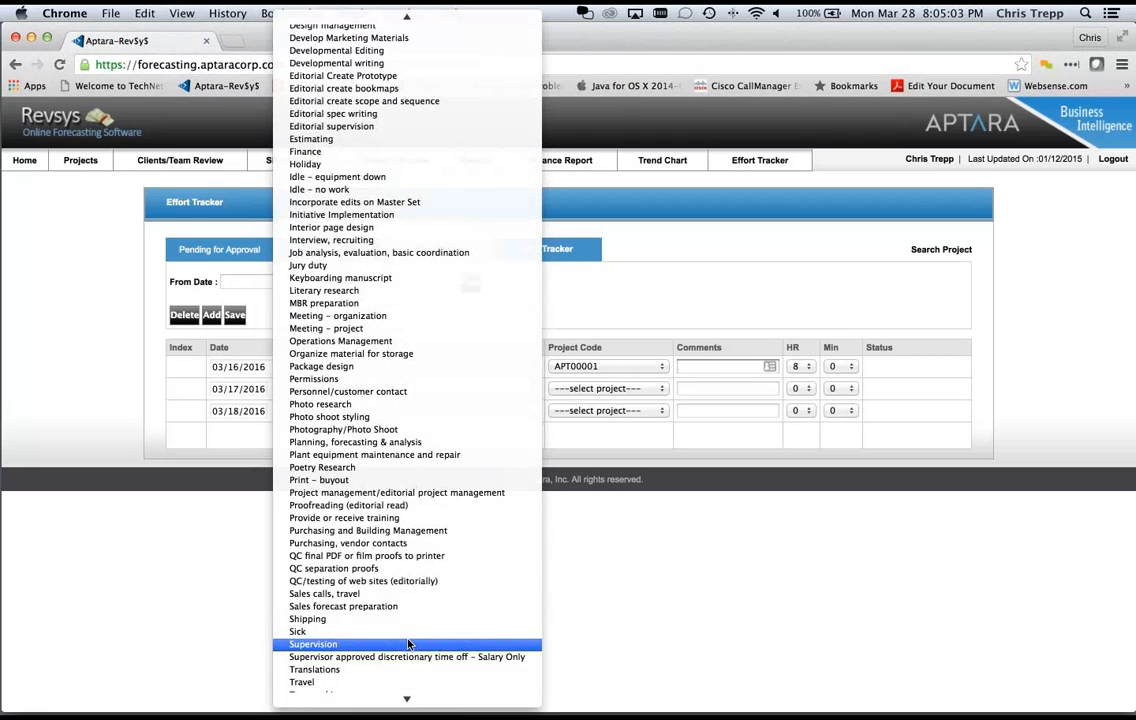
{"action": "scroll", "coordinate": [410, 650], "scroll_direction": "down", "scroll_amount": 2}
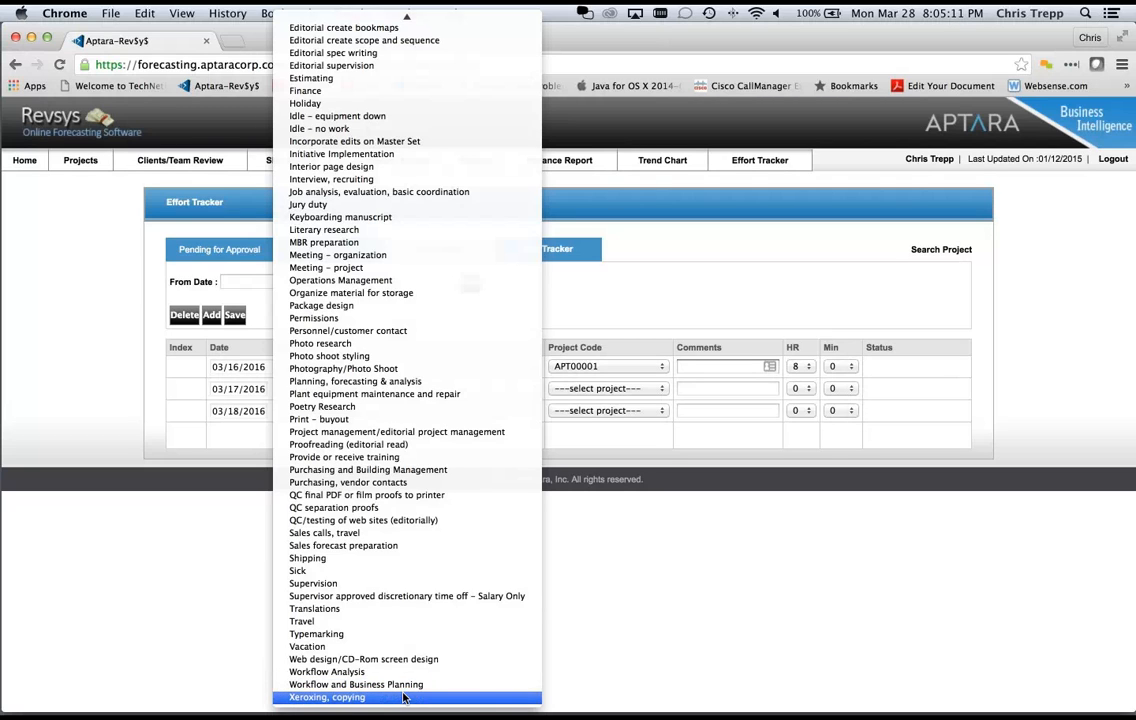
{"action": "left_click", "coordinate": [601, 446]}
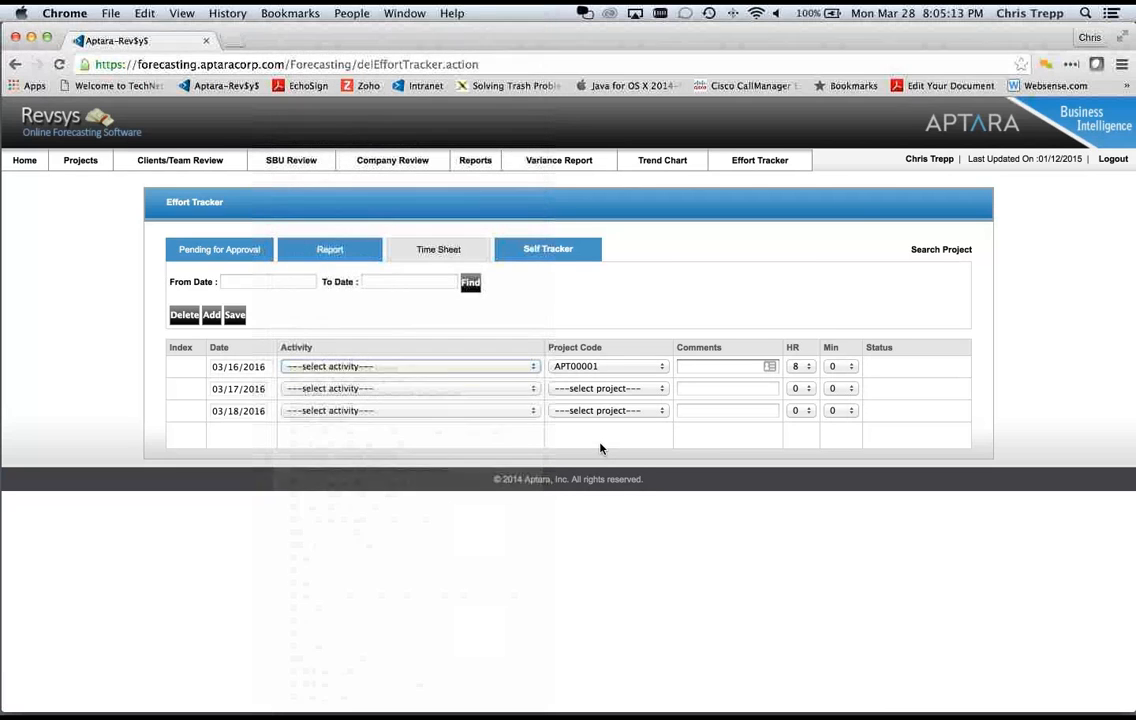
Step: Set the 03/16/2016 row's activity to Workflow and Business Planning
{"action": "key", "text": "x"}
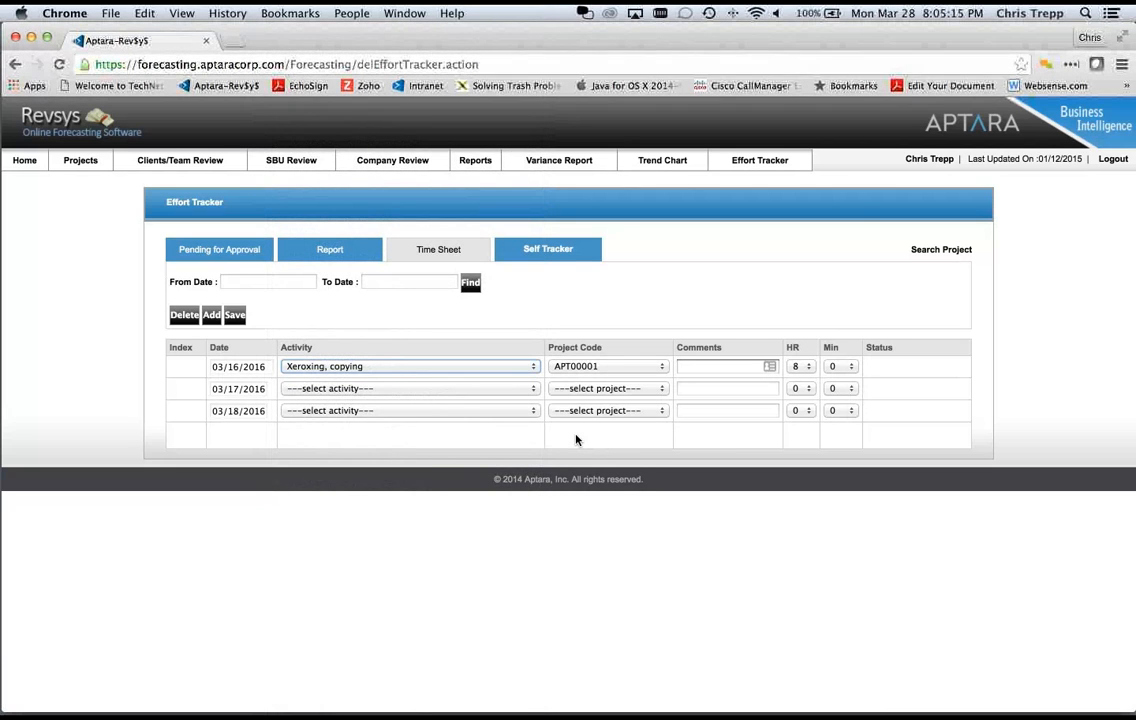
{"action": "key", "text": "Up"}
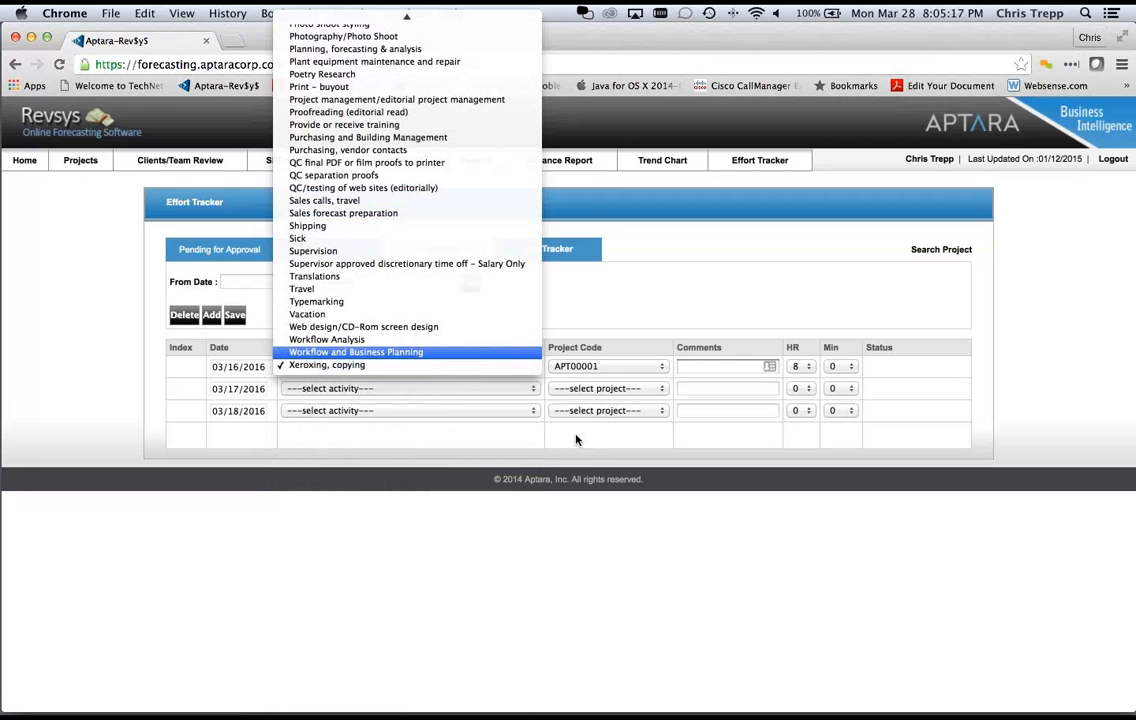
{"action": "key", "text": "Return"}
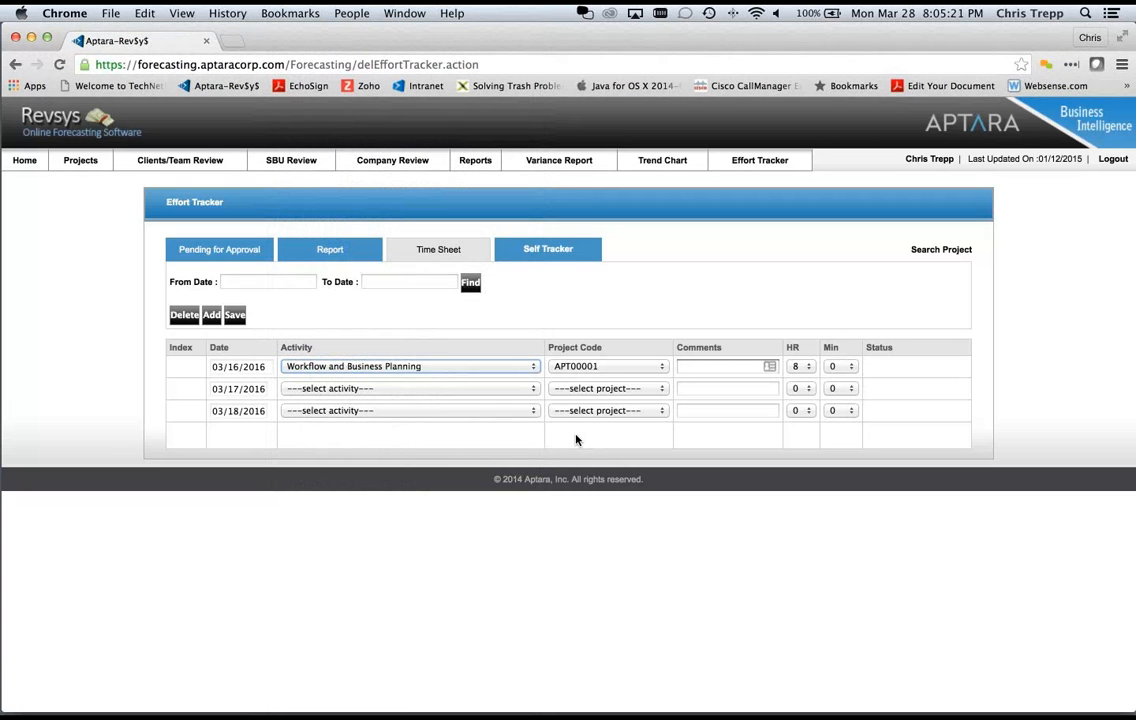
Step: Switch the 03/16/2016 row's project code through PE00032_R1 and 3039T_R2, ending on APT00001
{"action": "key", "text": "Tab"}
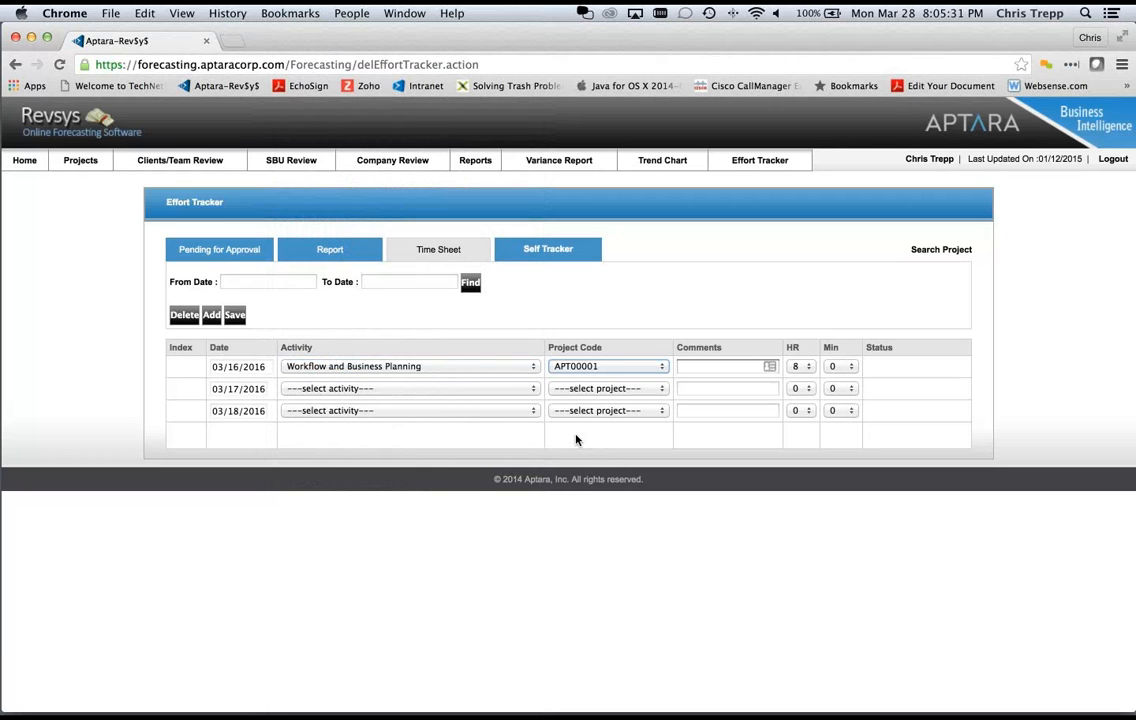
{"action": "key", "text": "h"}
{"action": "key", "text": "p"}
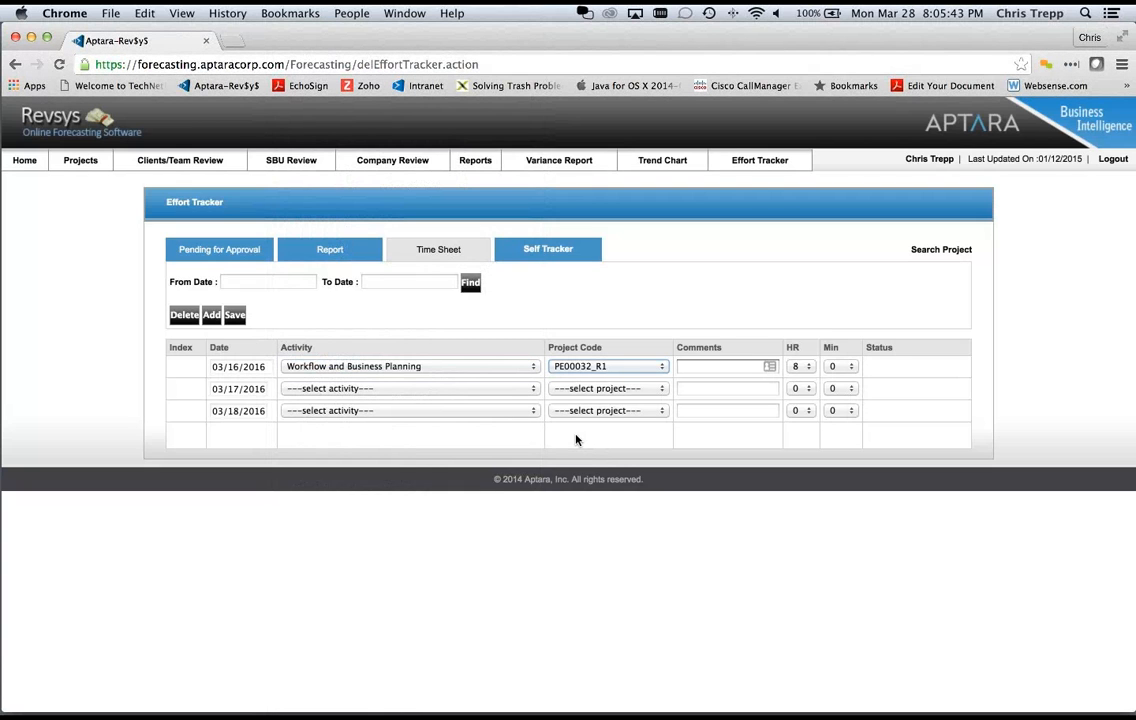
{"action": "key", "text": "3"}
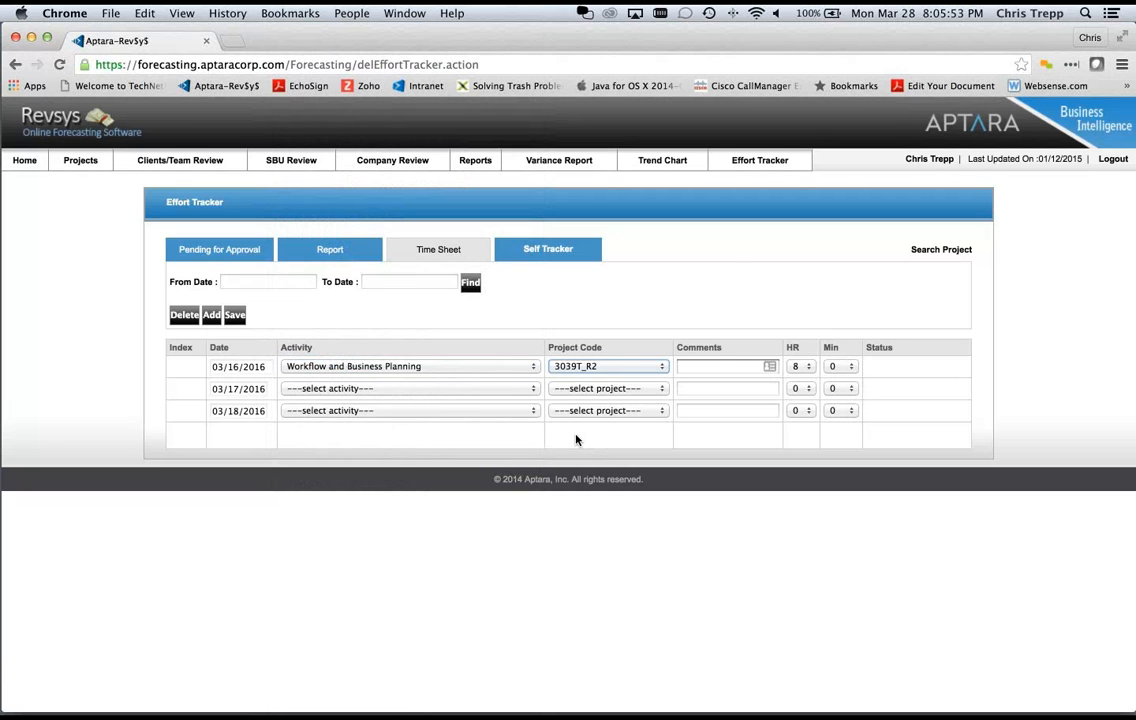
{"action": "key", "text": "a"}
Step: Browse the project codes around APT00001 in the 03/16/2016 row's list and keep APT00001 selected
{"action": "left_click", "coordinate": [606, 368]}
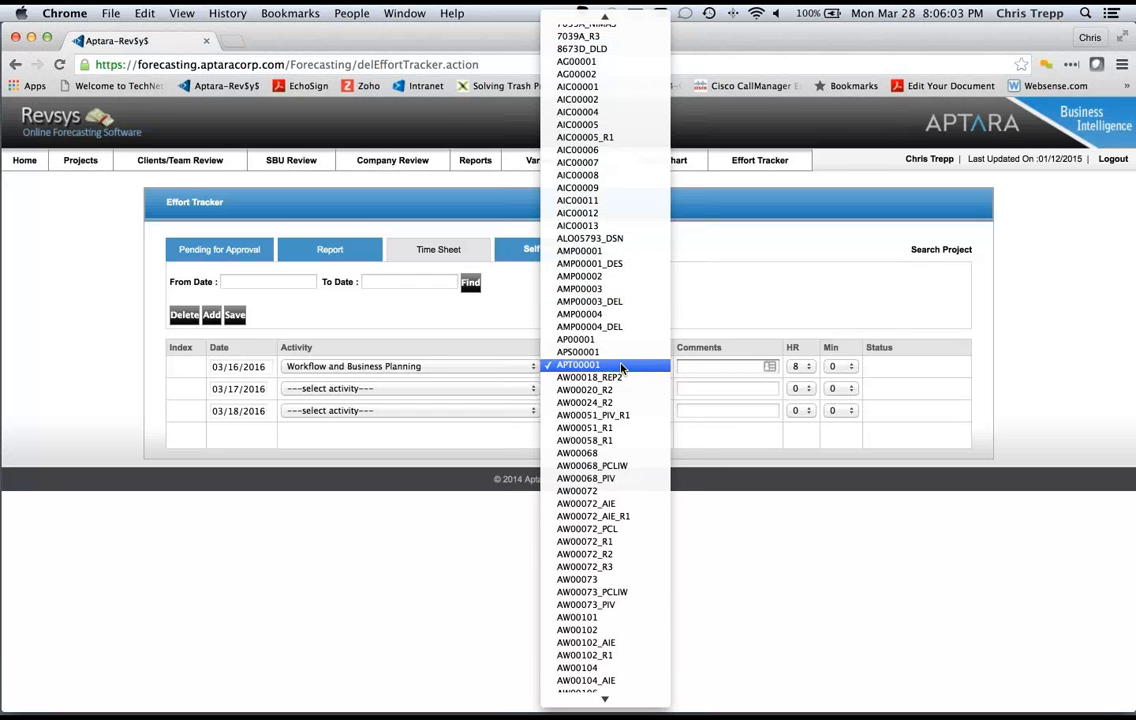
{"action": "left_click", "coordinate": [779, 263]}
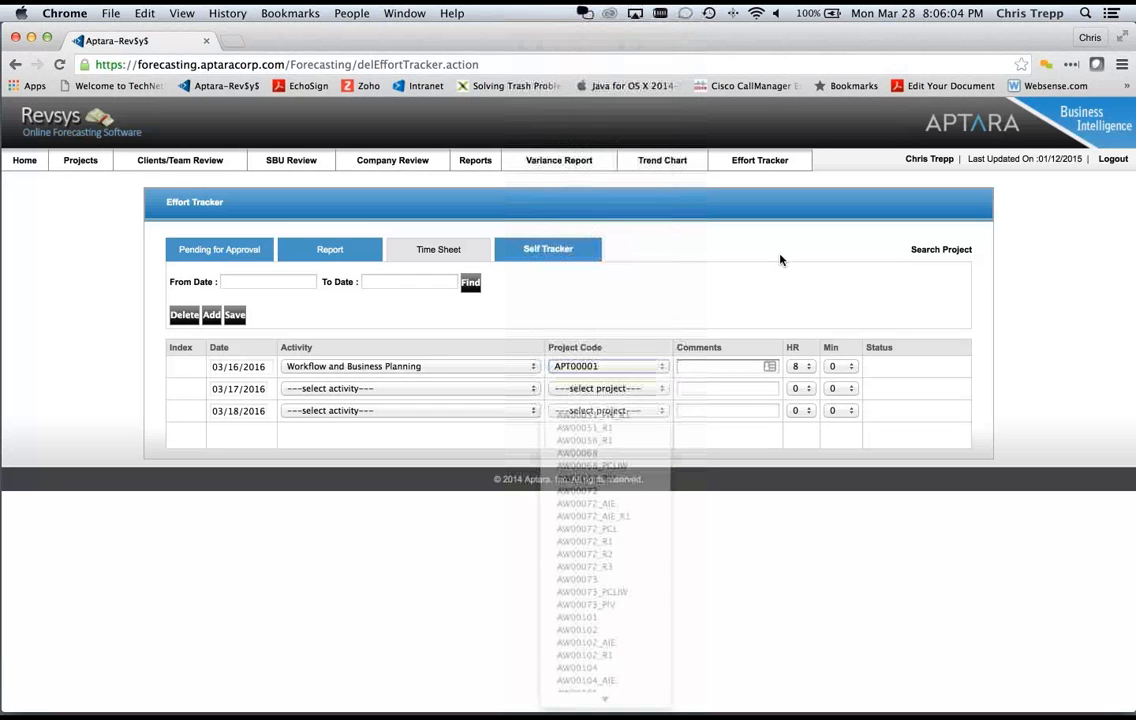
{"action": "key", "text": "Up"}
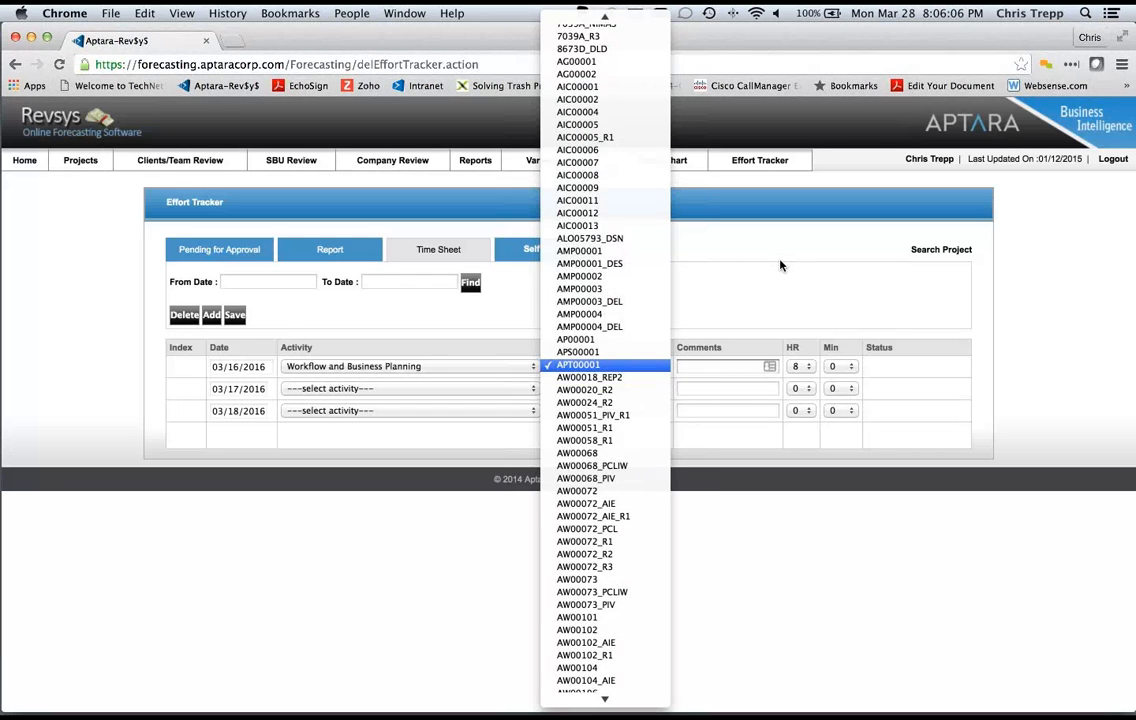
{"action": "key", "text": "Up"}
{"action": "key", "text": "Up"}
{"action": "key", "text": "Up"}
{"action": "key", "text": "Up"}
{"action": "key", "text": "Down"}
{"action": "key", "text": "Down"}
{"action": "key", "text": "Down"}
{"action": "key", "text": "Down"}
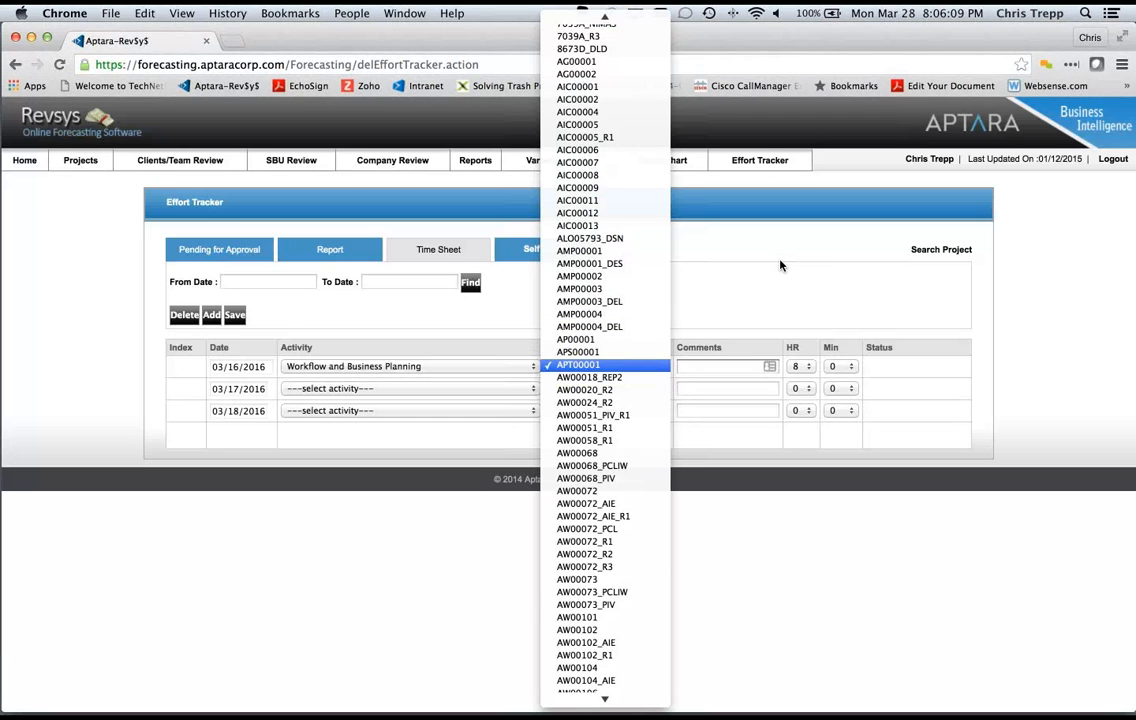
{"action": "key", "text": "Return"}
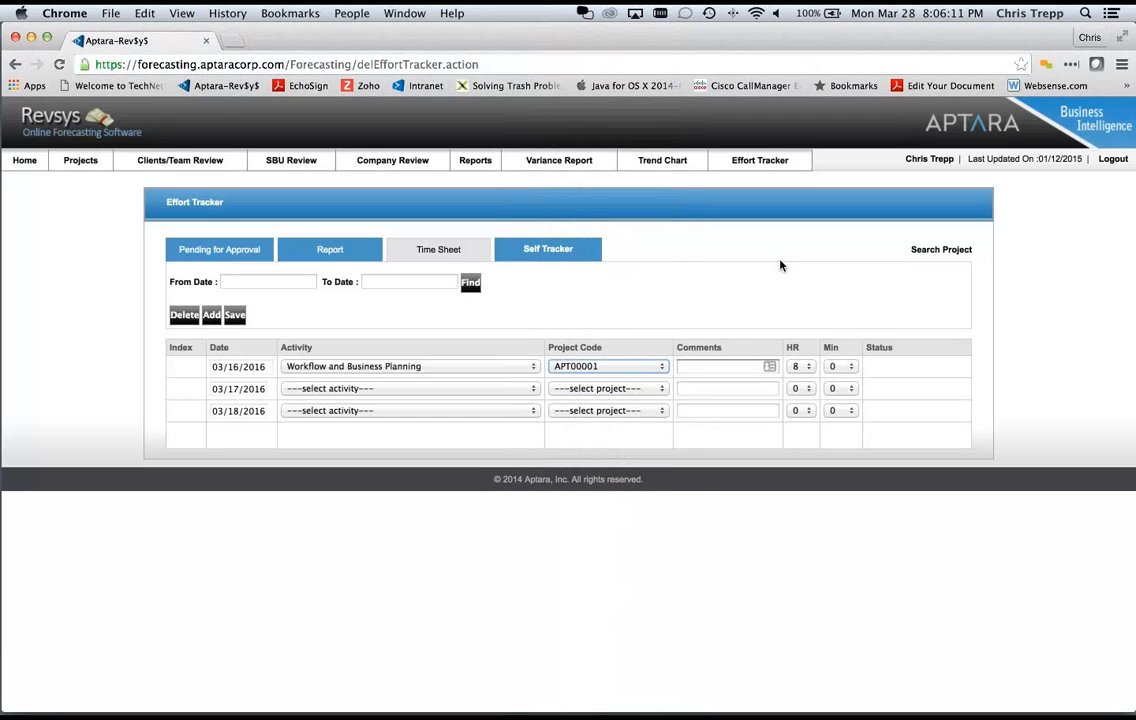
Step: Leave the 03/16/2016 row's comment blank and set the 03/17/2016 row's activity to Workflow and Business Planning
{"action": "key", "text": "Tab"}
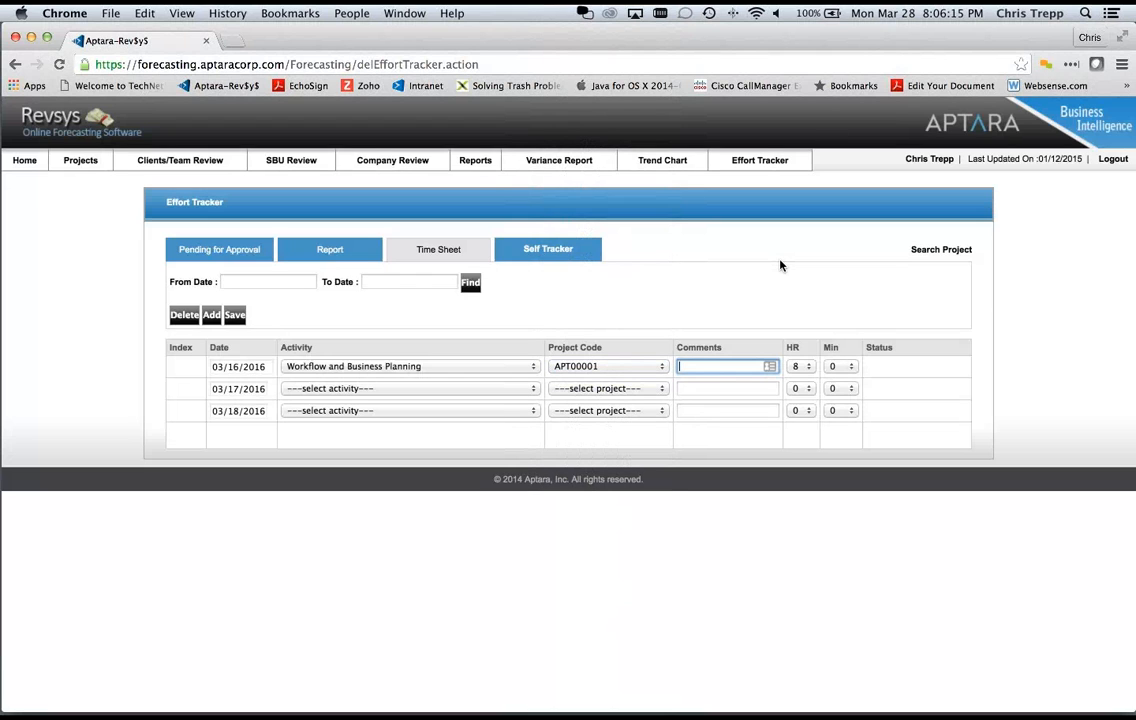
{"action": "key", "text": "Tab"}
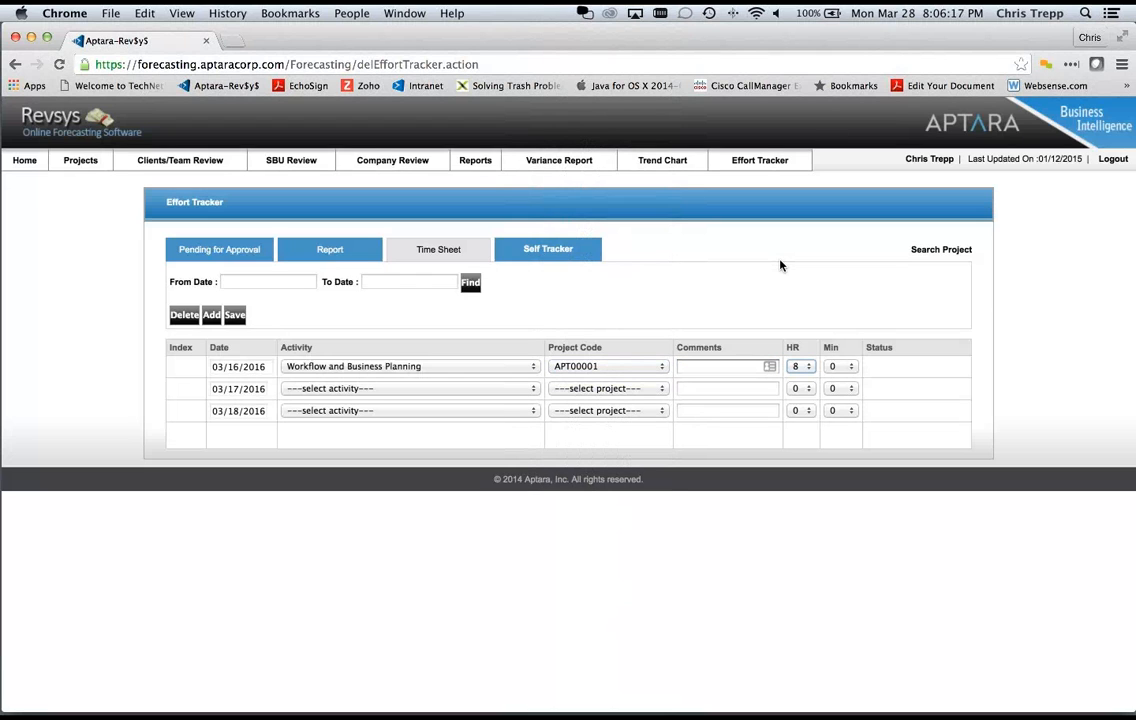
{"action": "left_click", "coordinate": [781, 265]}
{"action": "key", "text": "Tab"}
{"action": "key", "text": "Tab"}
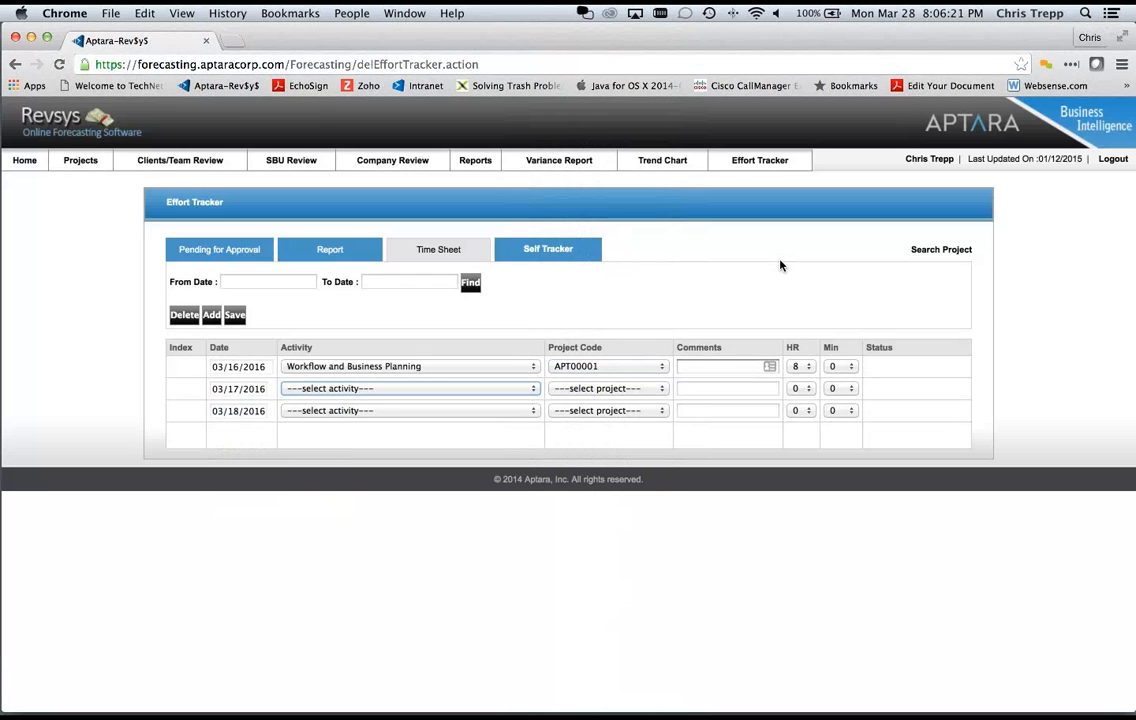
{"action": "key", "text": "x"}
{"action": "key", "text": "space"}
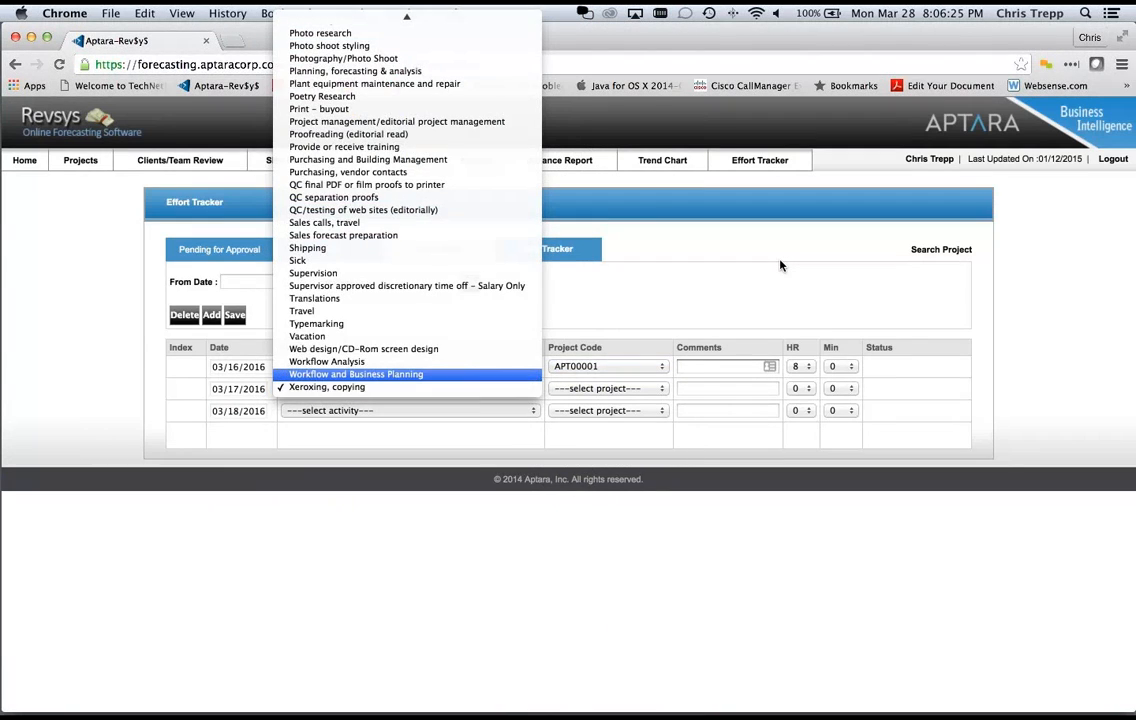
{"action": "key", "text": "Return"}
Step: Give the 03/17/2016 row project code APT00001 and 8 hours, leaving its comment blank
{"action": "key", "text": "Tab"}
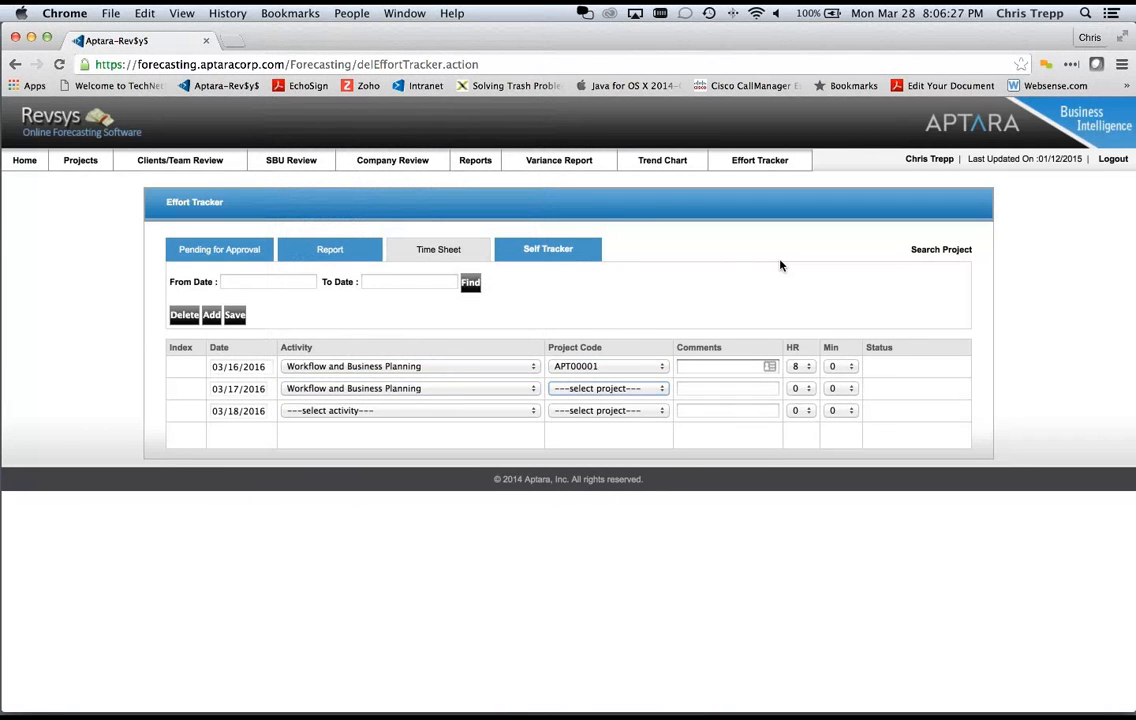
{"action": "key", "text": "a"}
{"action": "key", "text": "p"}
{"action": "key", "text": "Tab"}
{"action": "key", "text": "Tab"}
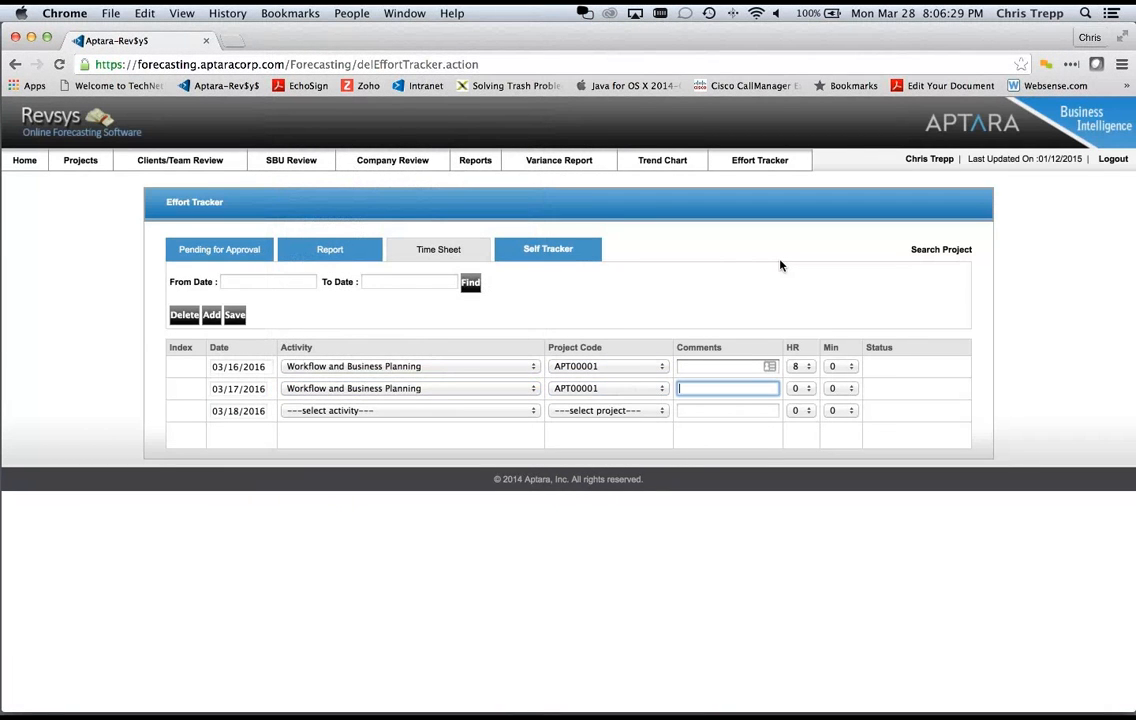
{"action": "key", "text": "8"}
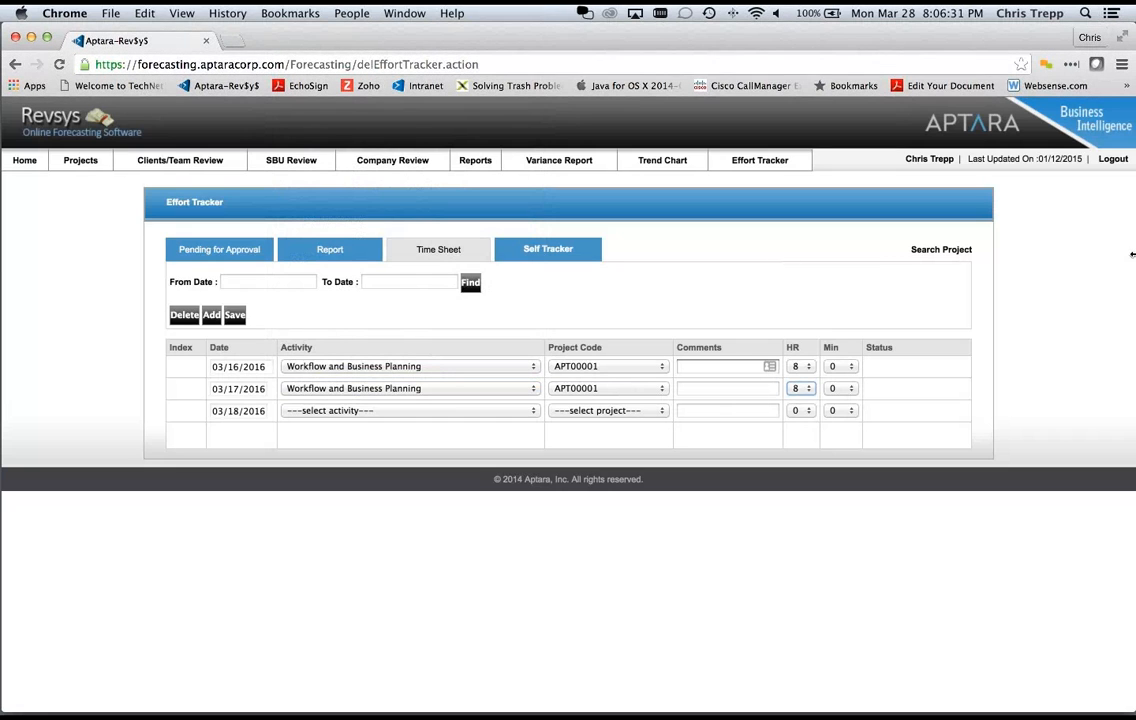
Step: Set the 03/18/2016 row's activity to Project Management
{"action": "key", "text": "Tab"}
{"action": "key", "text": "Tab"}
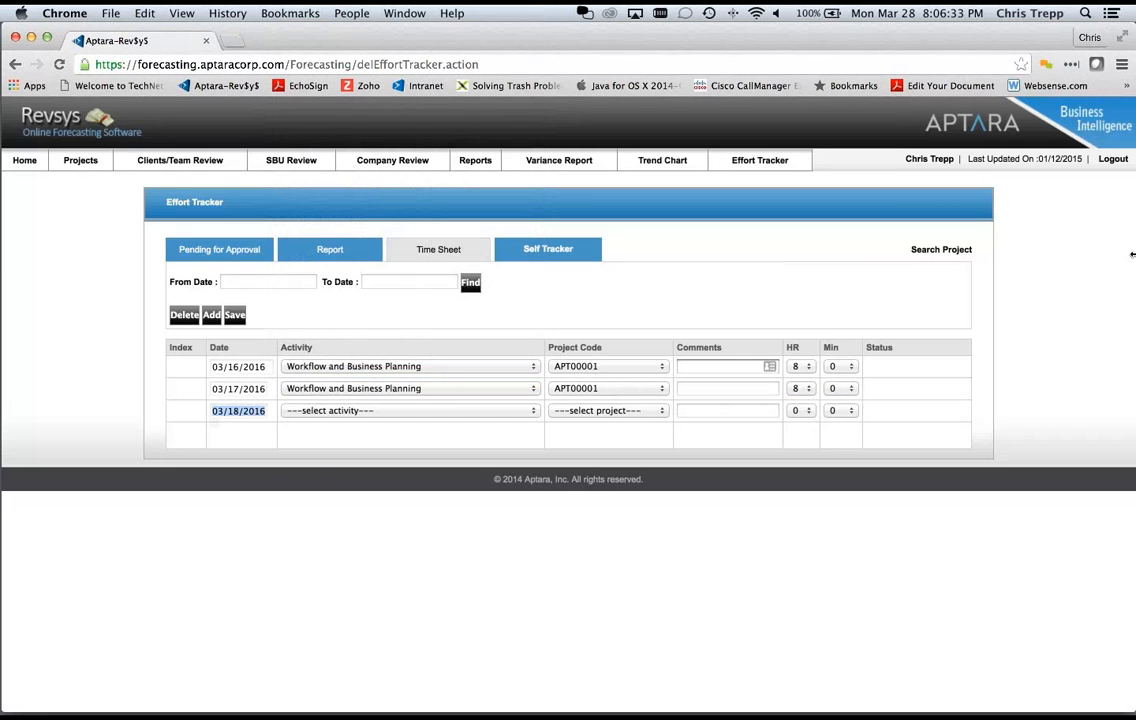
{"action": "key", "text": "Tab"}
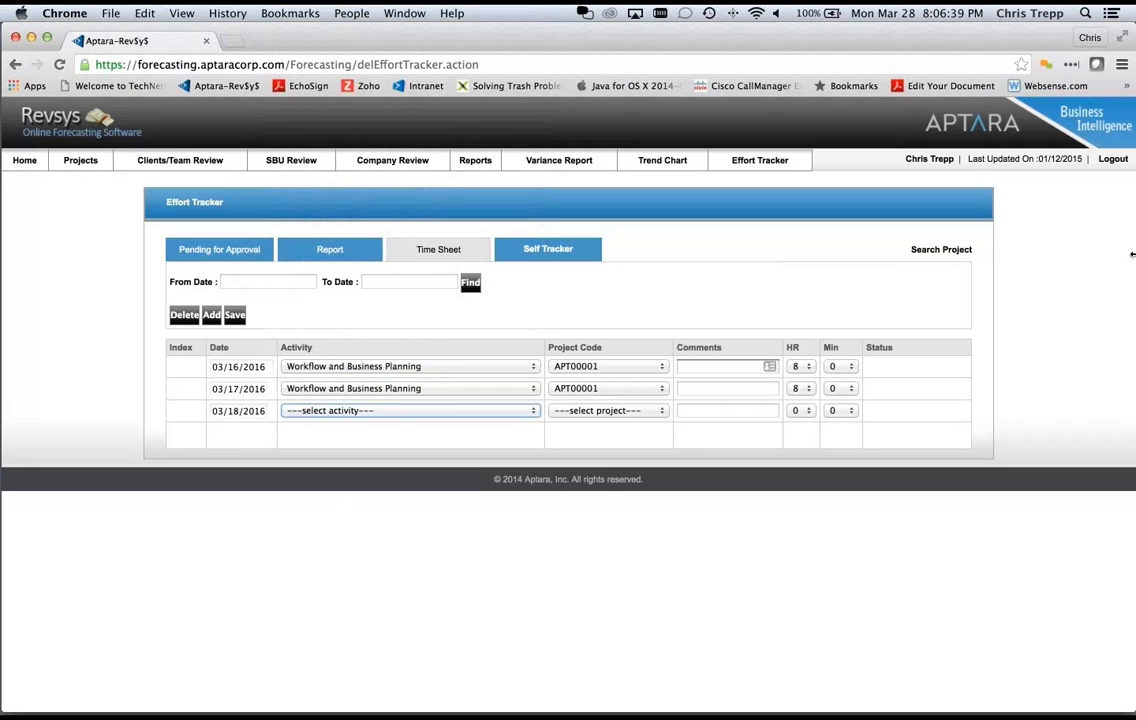
{"action": "key", "text": "p"}
{"action": "key", "text": "p"}
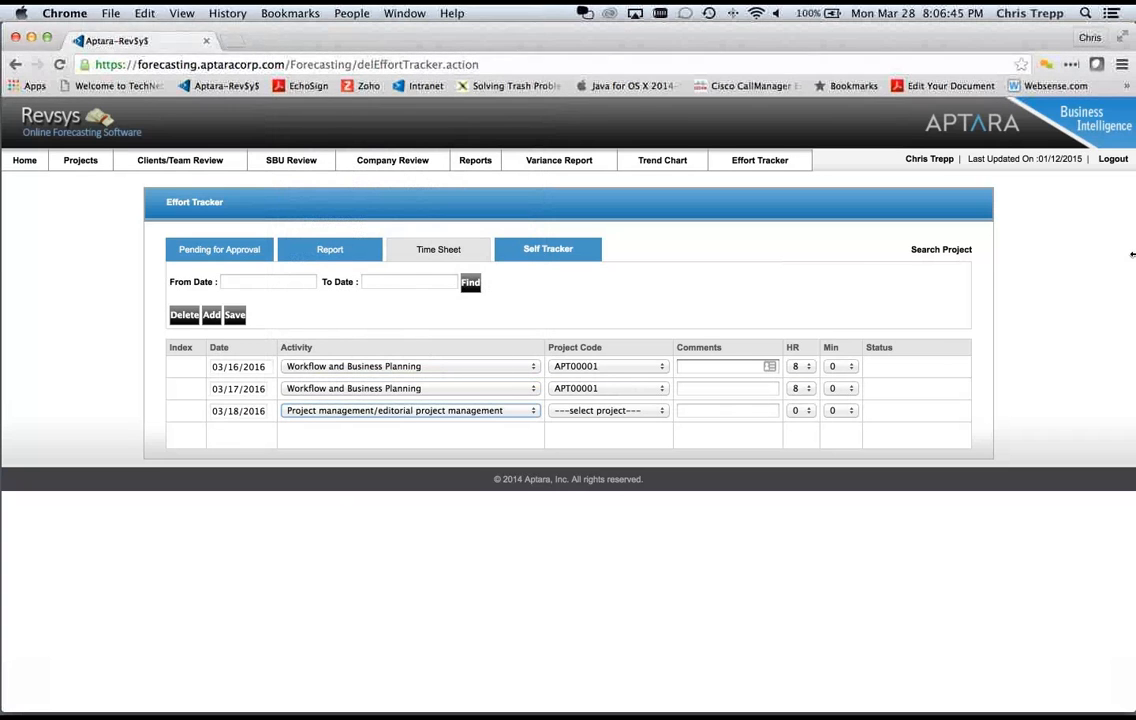
{"action": "key", "text": "space"}
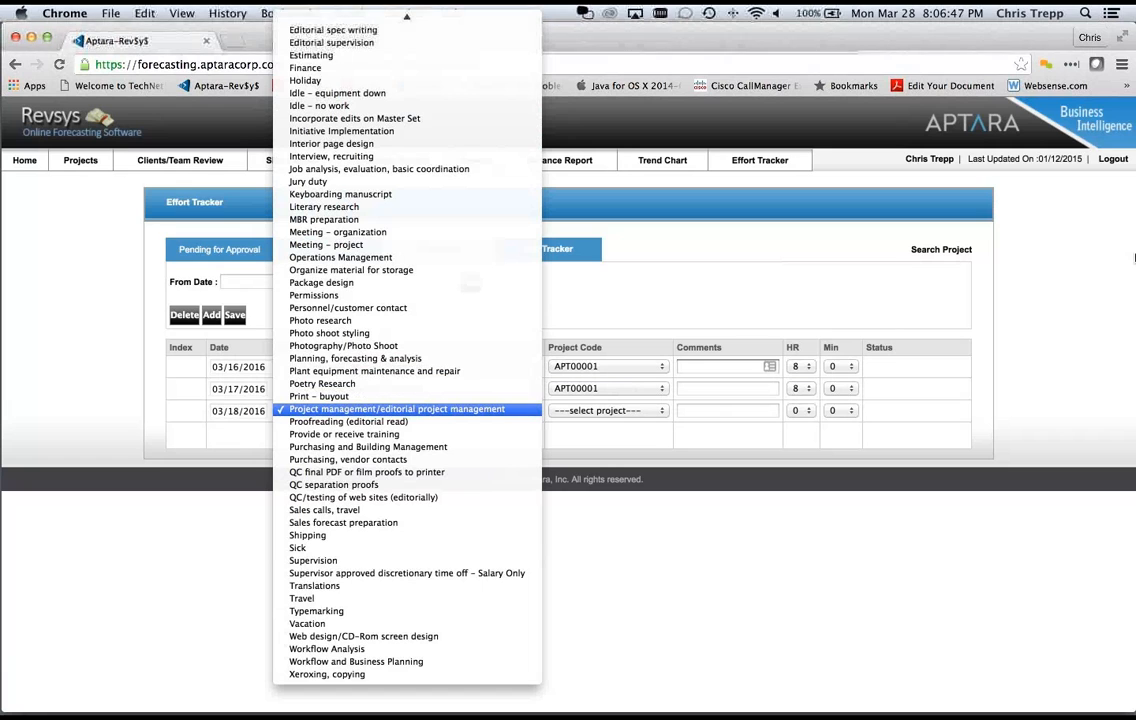
{"action": "mouse_move", "coordinate": [406, 14]}
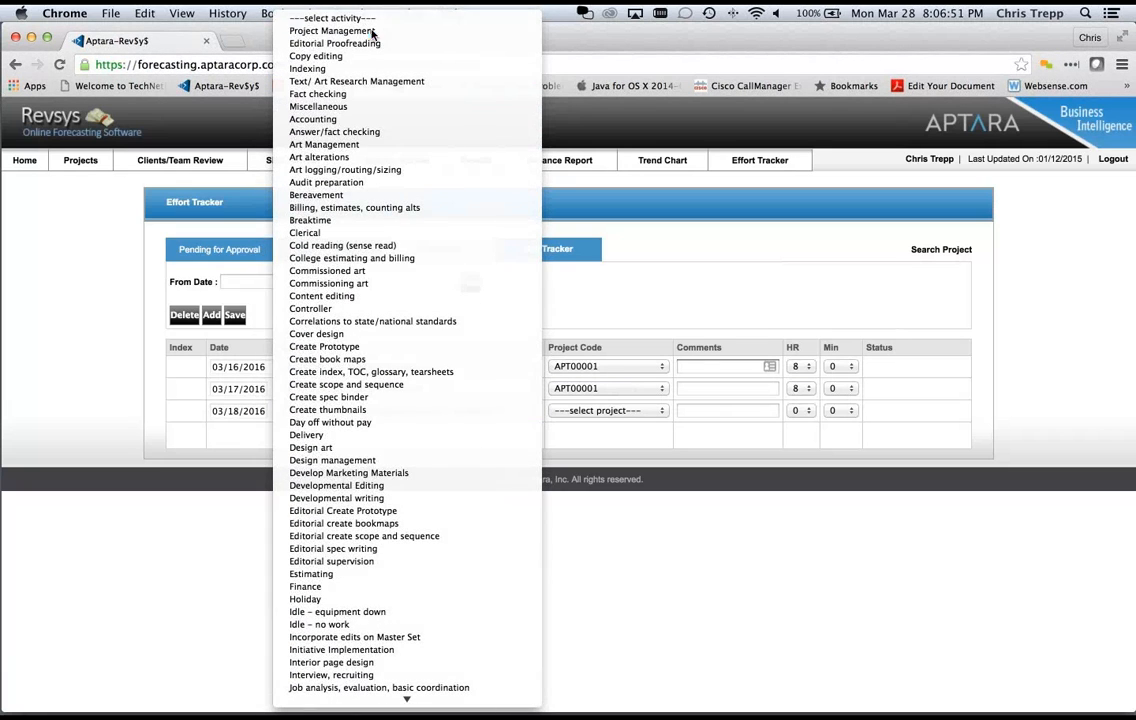
{"action": "left_click", "coordinate": [388, 31]}
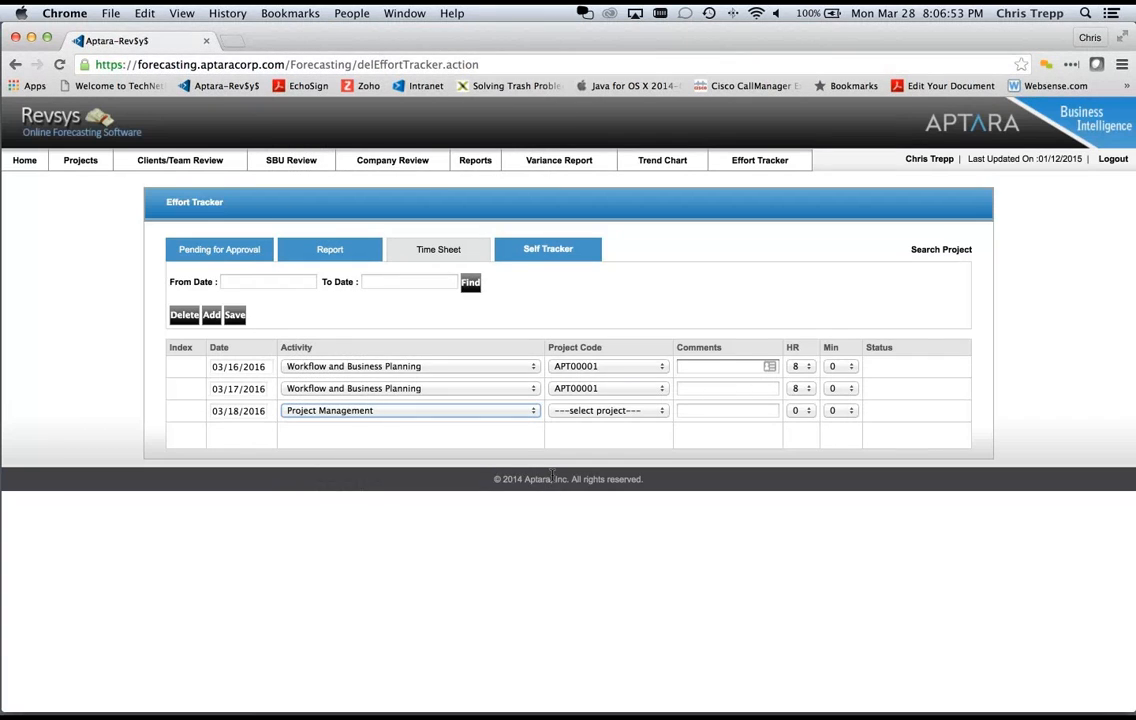
Step: Give the 03/18/2016 row project code PE02634_ETXT and 2 hours
{"action": "key", "text": "Tab"}
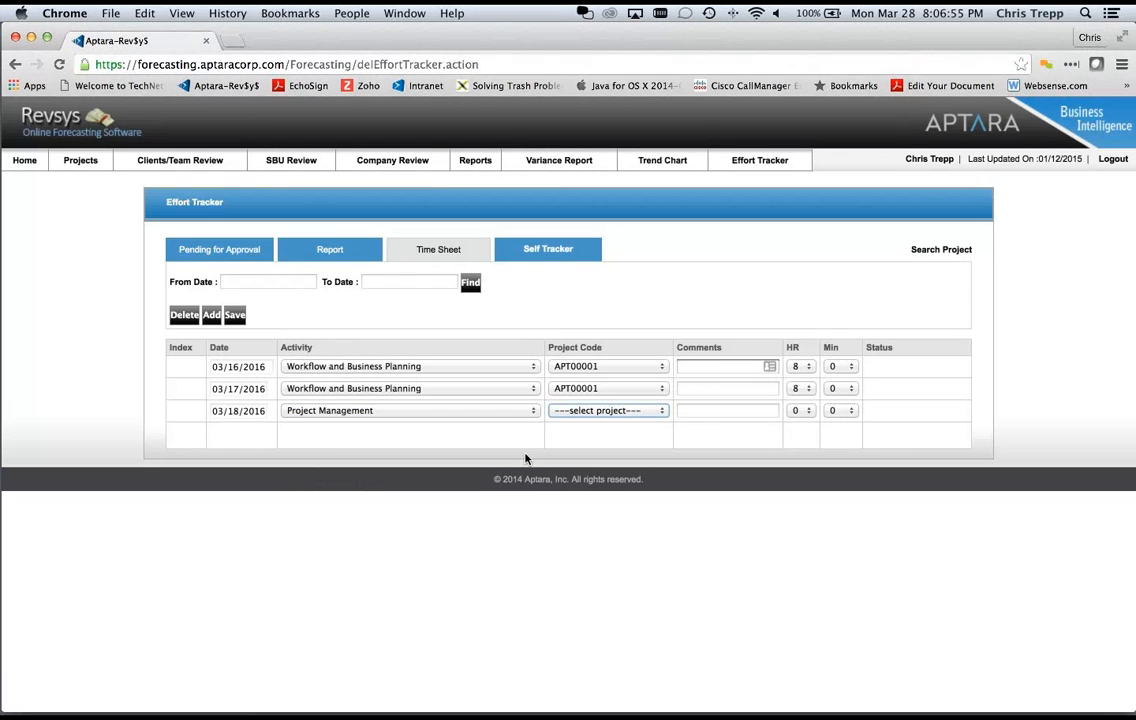
{"action": "key", "text": "p"}
{"action": "left_click", "coordinate": [619, 408]}
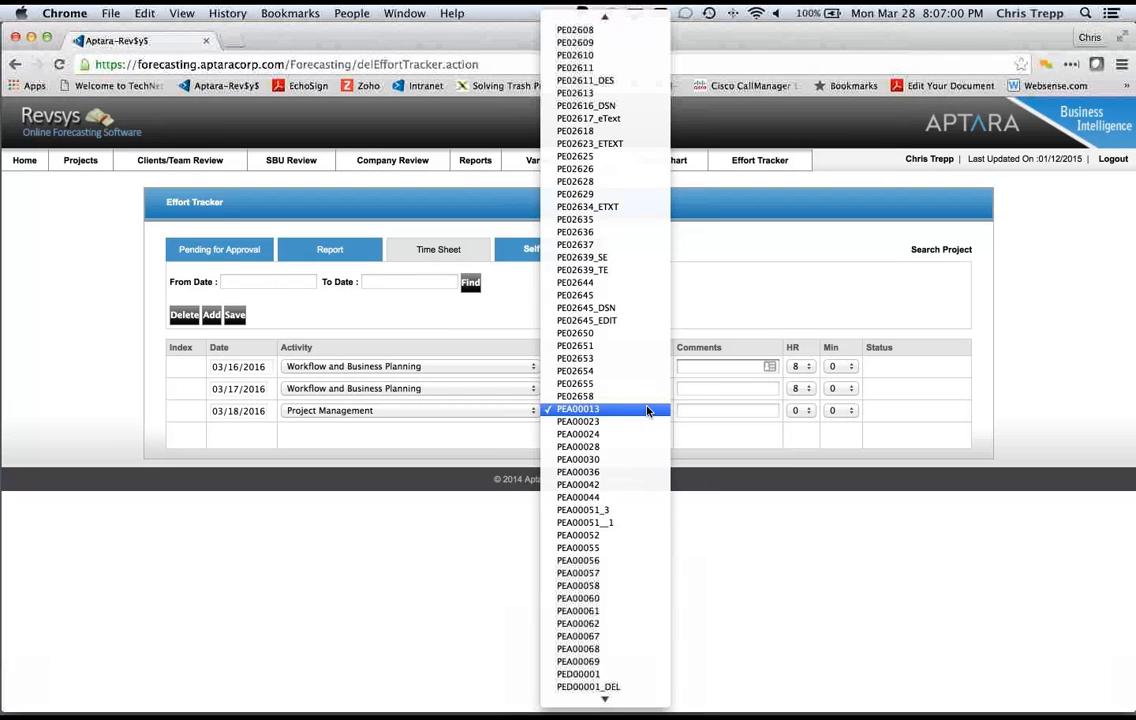
{"action": "left_click", "coordinate": [645, 208]}
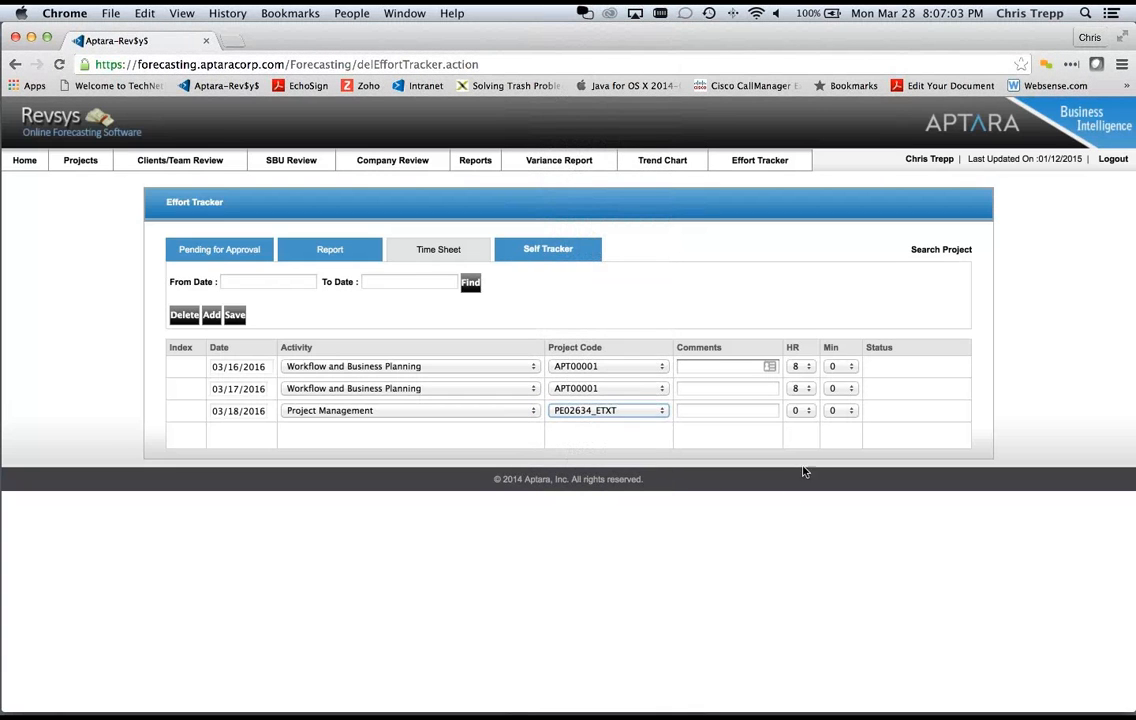
{"action": "left_click", "coordinate": [797, 411]}
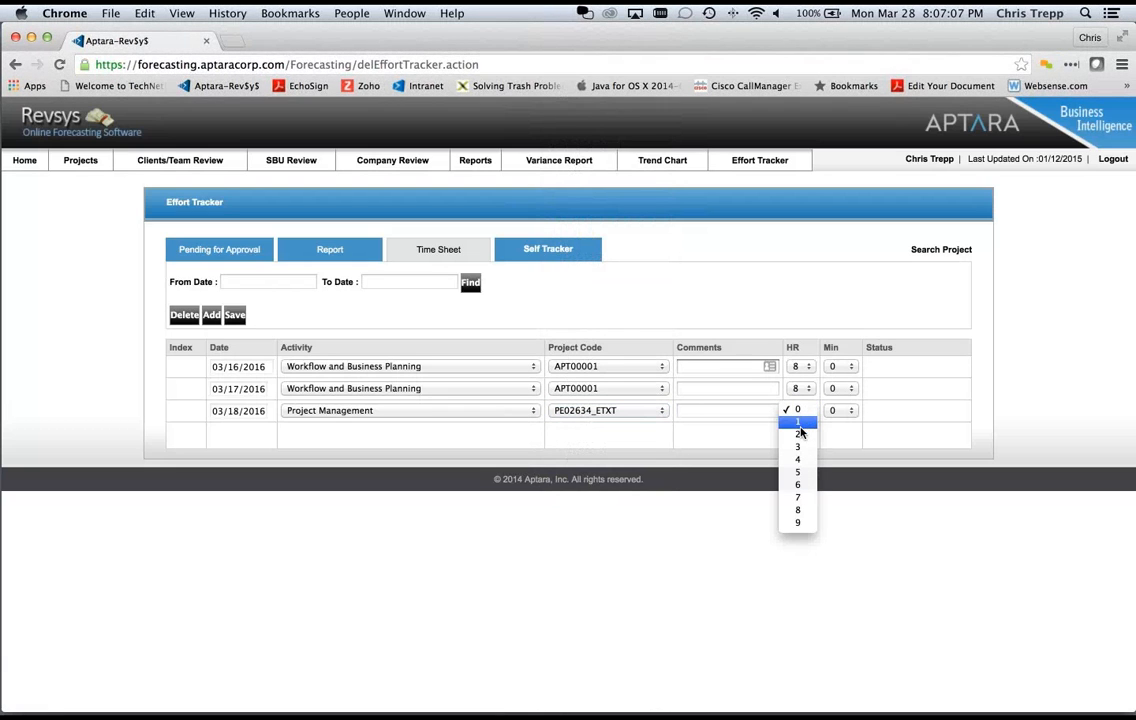
{"action": "left_click", "coordinate": [800, 434]}
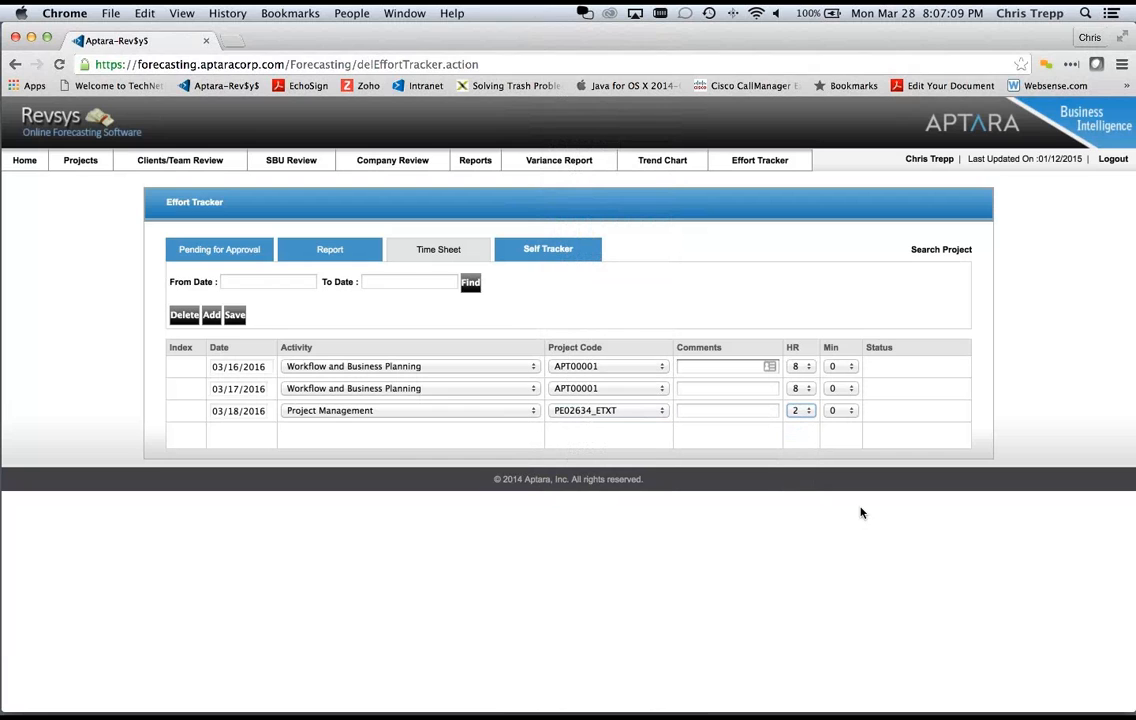
Step: Add a blank row to the time sheet below the 03/18/2016 entry
{"action": "left_click", "coordinate": [211, 315]}
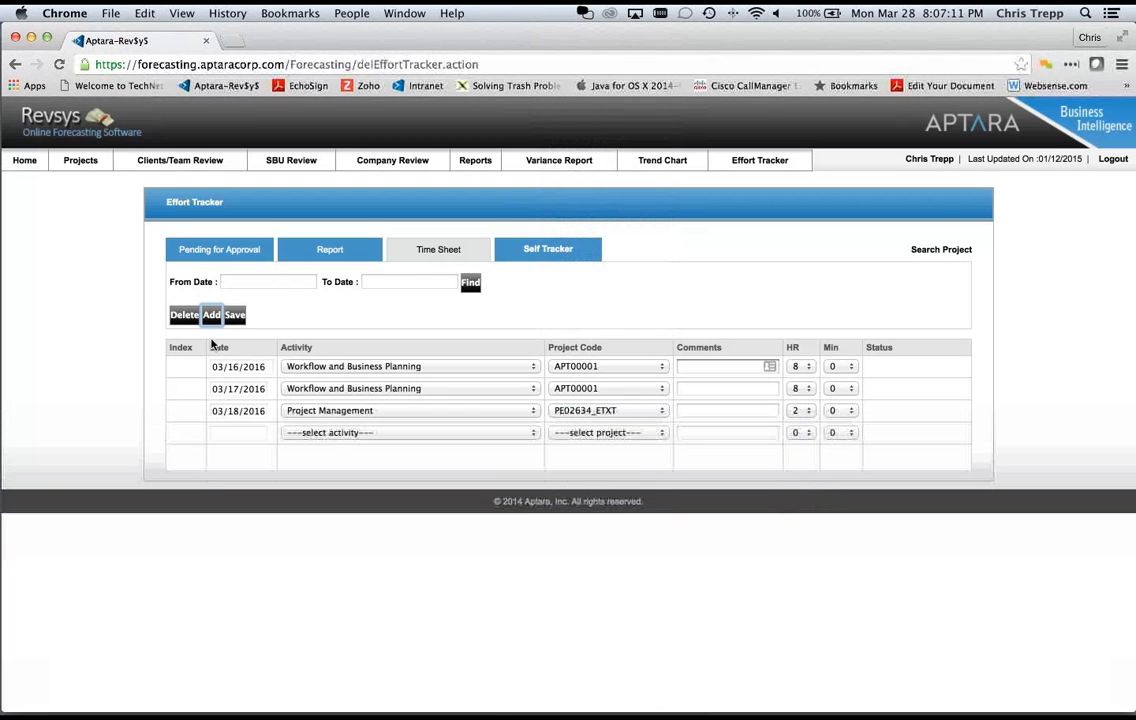
Step: Date the new blank row 03/18/2016 and set its activity to Workflow and Business Planning
{"action": "left_click", "coordinate": [240, 432]}
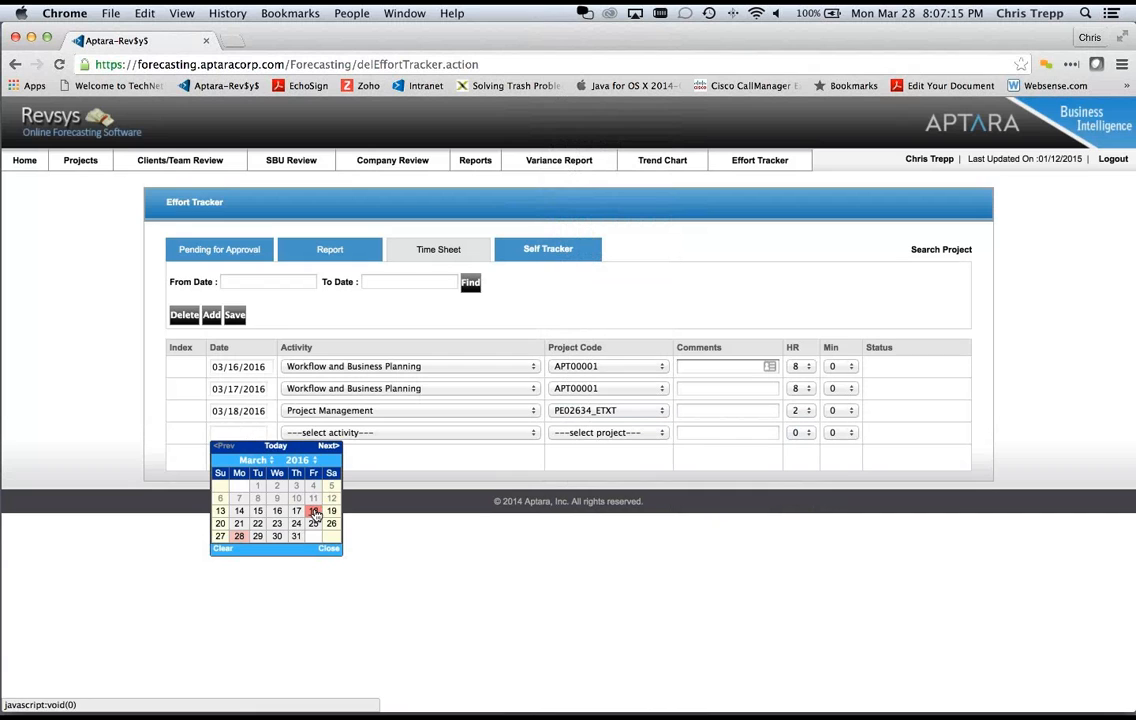
{"action": "left_click", "coordinate": [315, 512]}
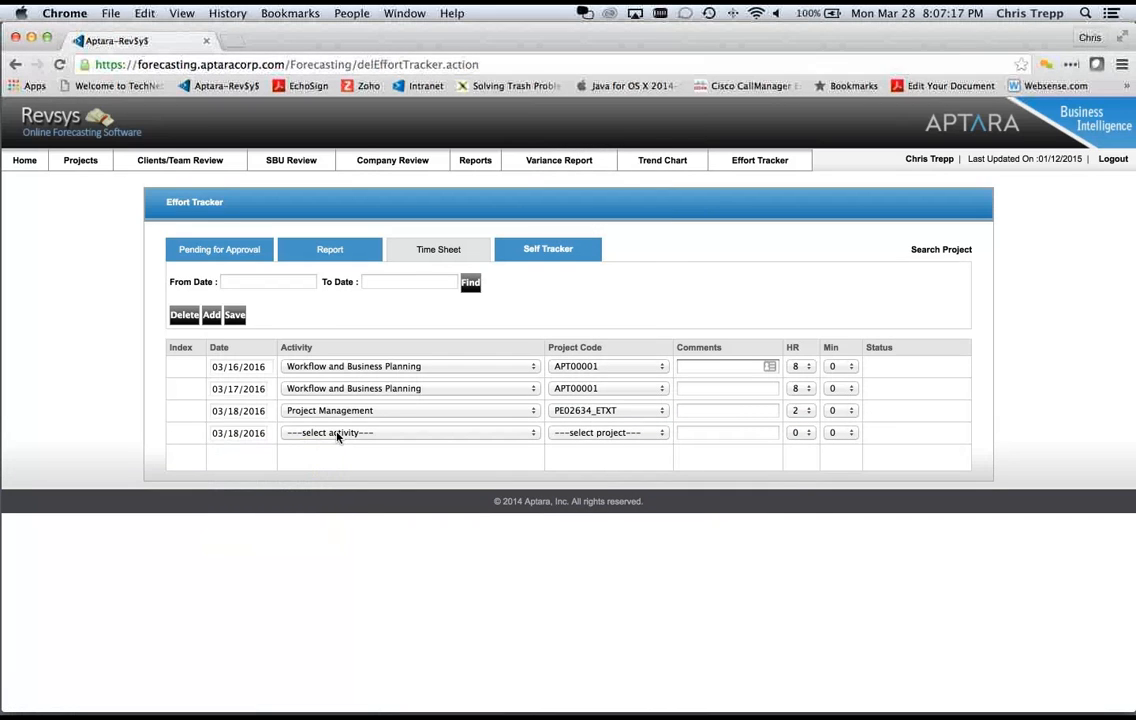
{"action": "left_click", "coordinate": [262, 437]}
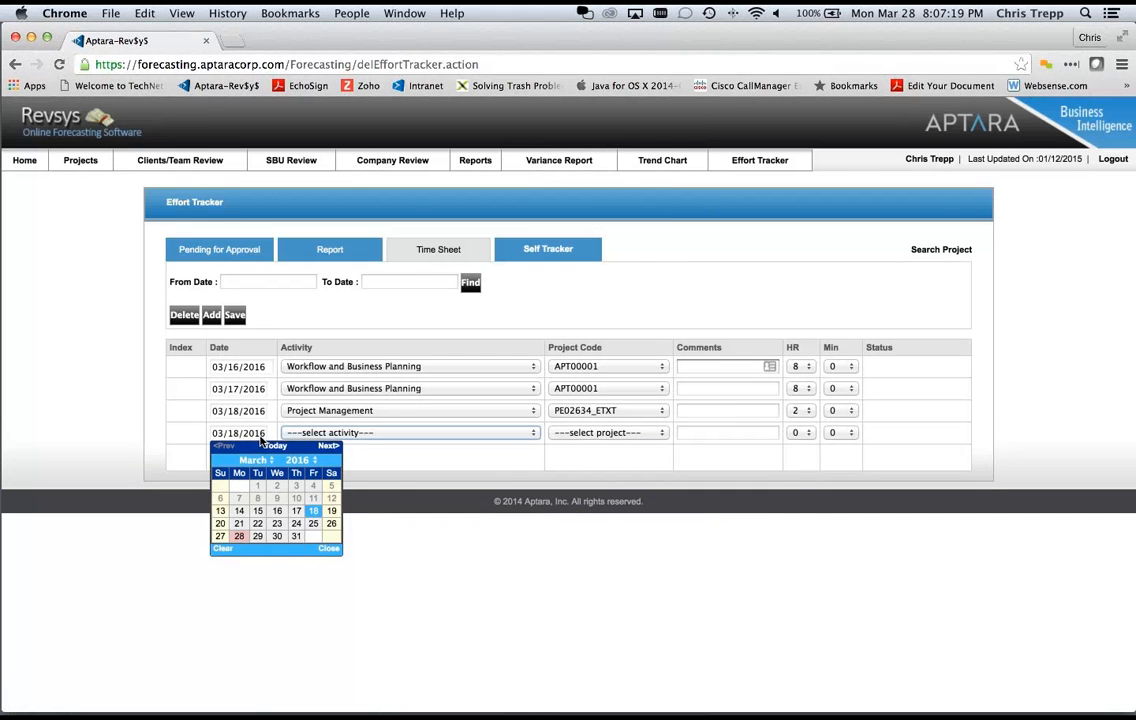
{"action": "left_click", "coordinate": [260, 440]}
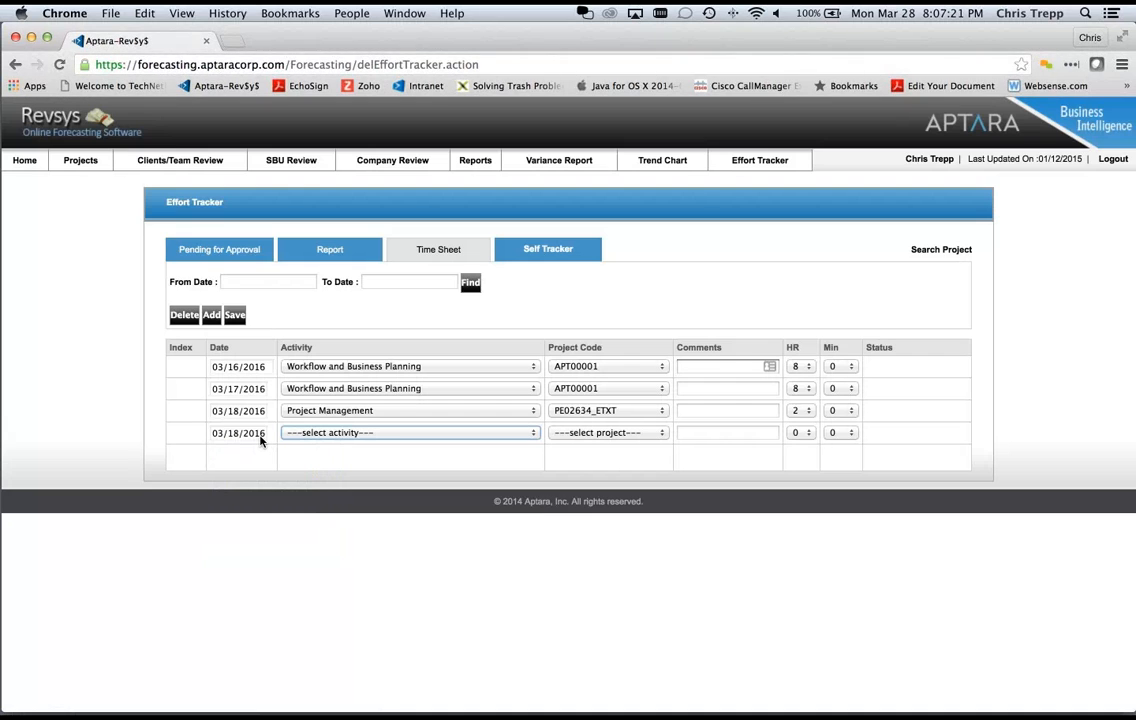
{"action": "key", "text": "w"}
{"action": "key", "text": "Down"}
Step: Give the second 03/18/2016 row project code APT00001 and 6 hours, leaving its comment blank
{"action": "key", "text": "Tab"}
{"action": "key", "text": "Down"}
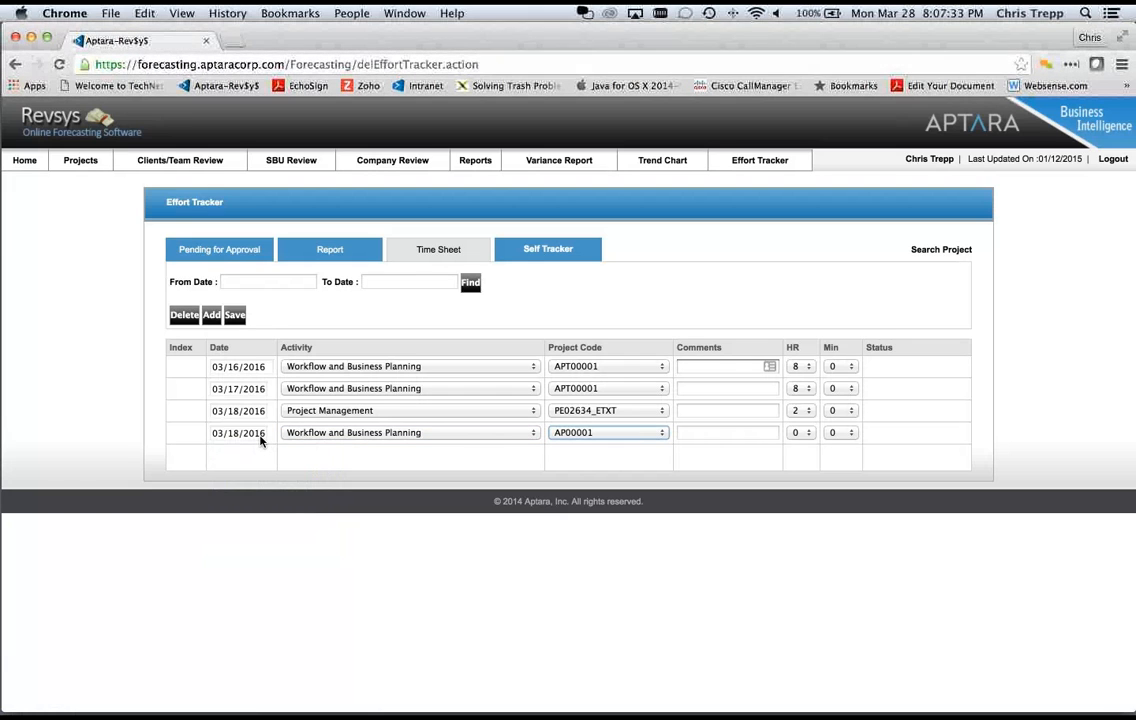
{"action": "key", "text": "Tab"}
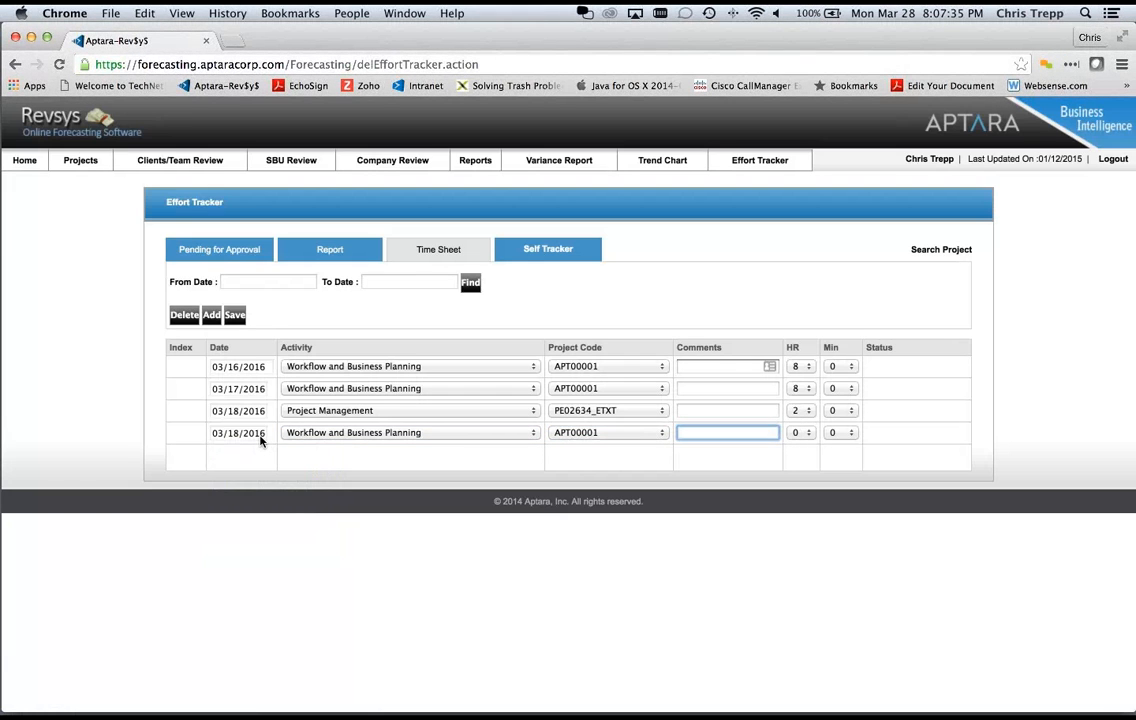
{"action": "key", "text": "Tab"}
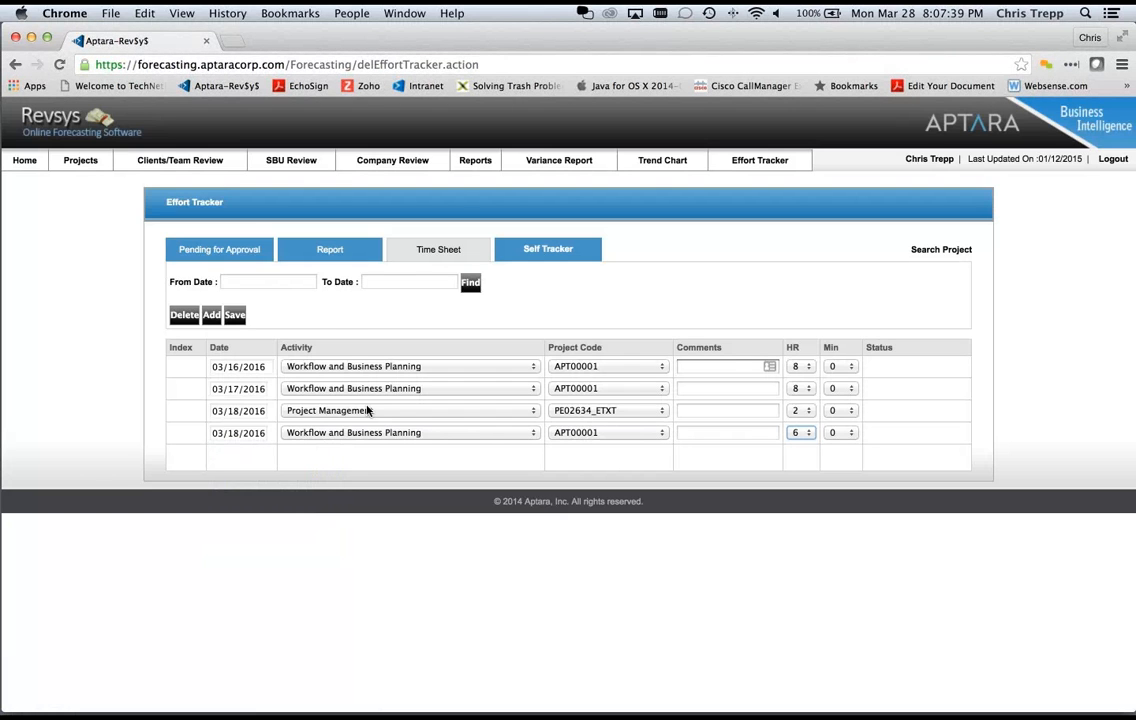
Step: Save the time sheet entries and dismiss the confirmation
{"action": "left_click", "coordinate": [238, 319]}
{"action": "left_click", "coordinate": [241, 319]}
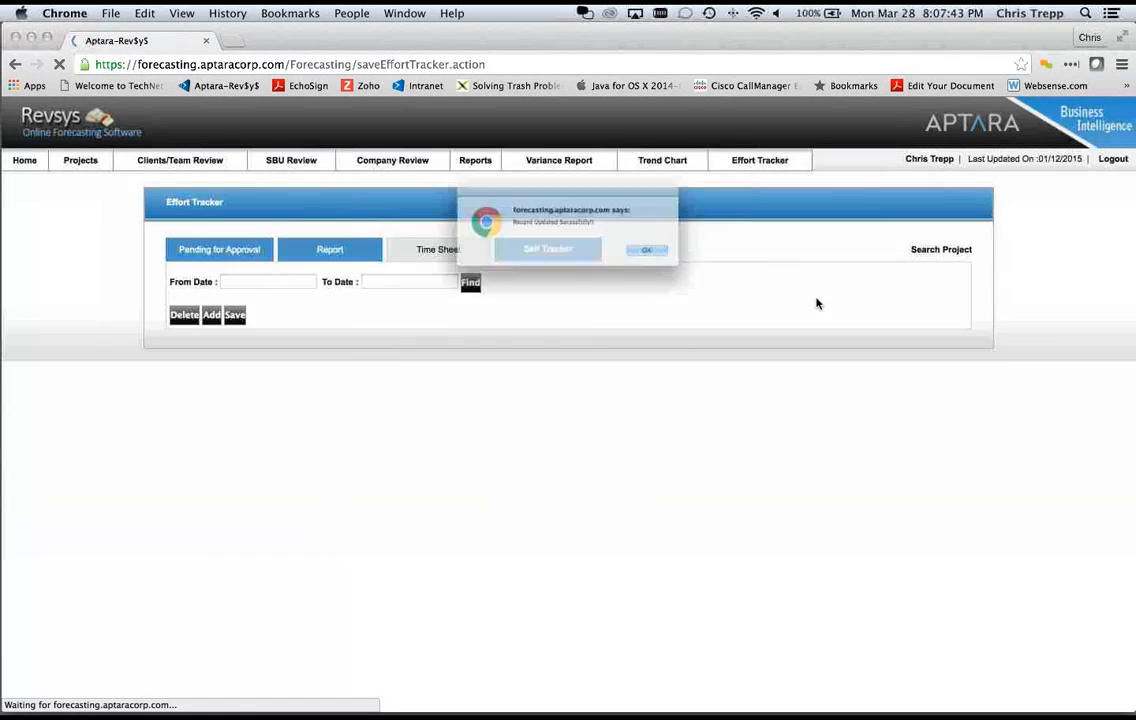
{"action": "left_click", "coordinate": [687, 266]}
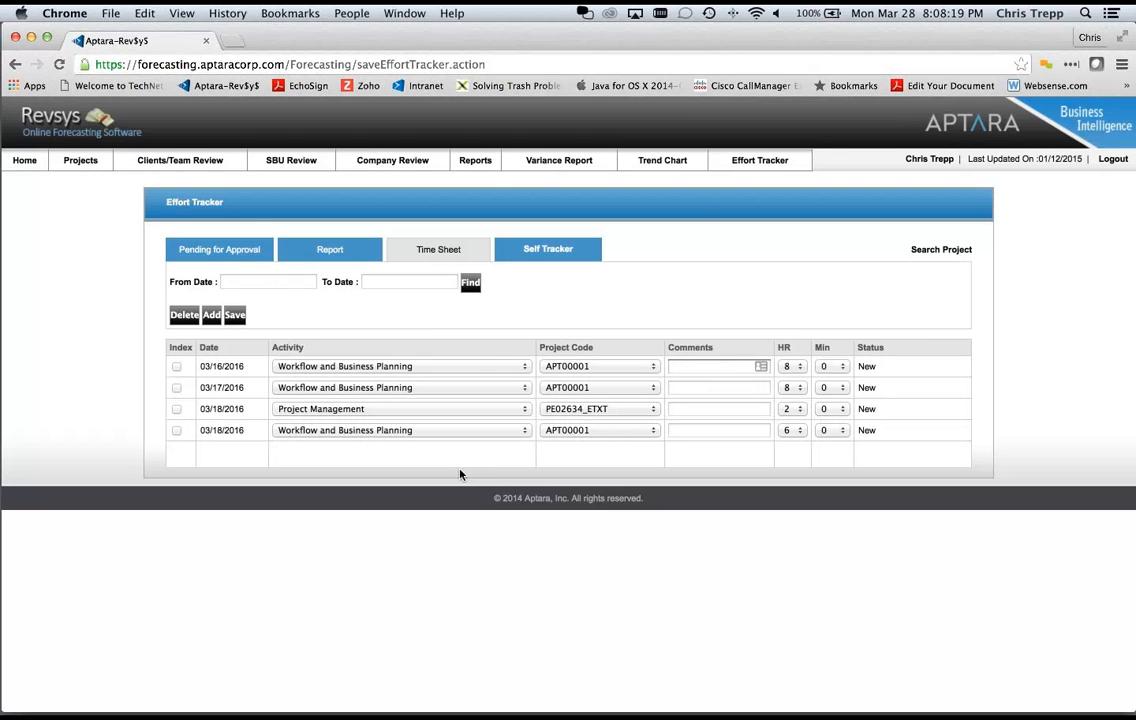
Step: Change the 03/18/2016 entries to 3 hours for Project Management and 5 hours for Workflow and Business Planning, and save them
{"action": "left_click", "coordinate": [176, 408]}
{"action": "left_click", "coordinate": [792, 410]}
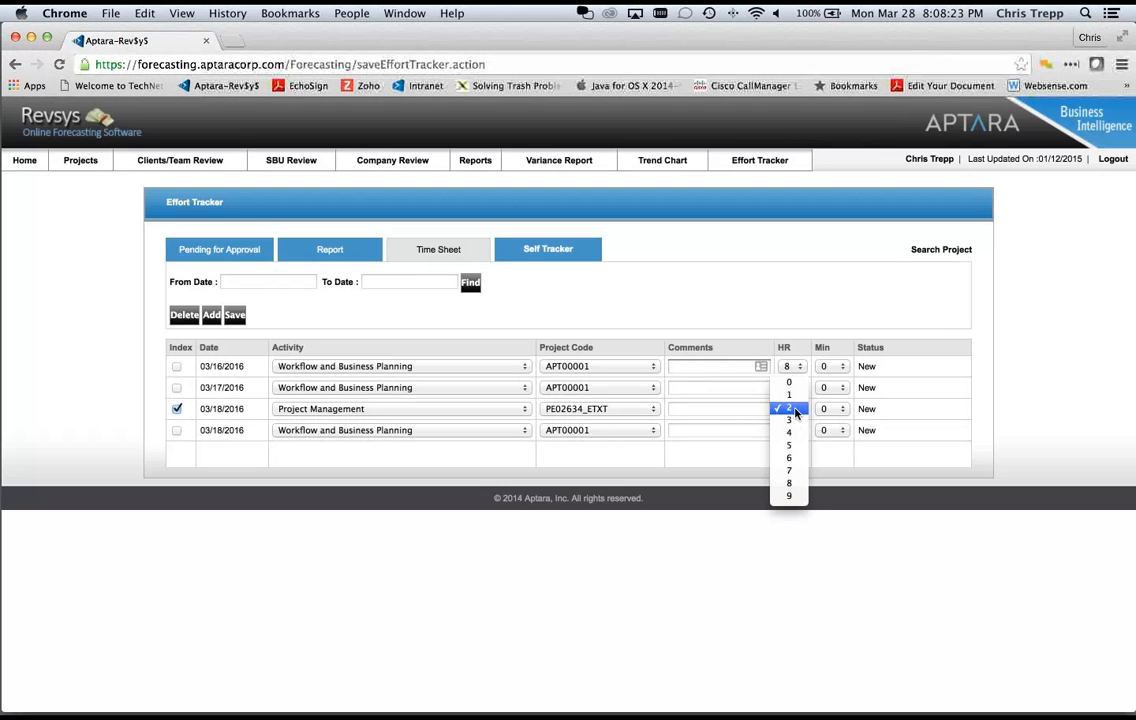
{"action": "left_click", "coordinate": [791, 420]}
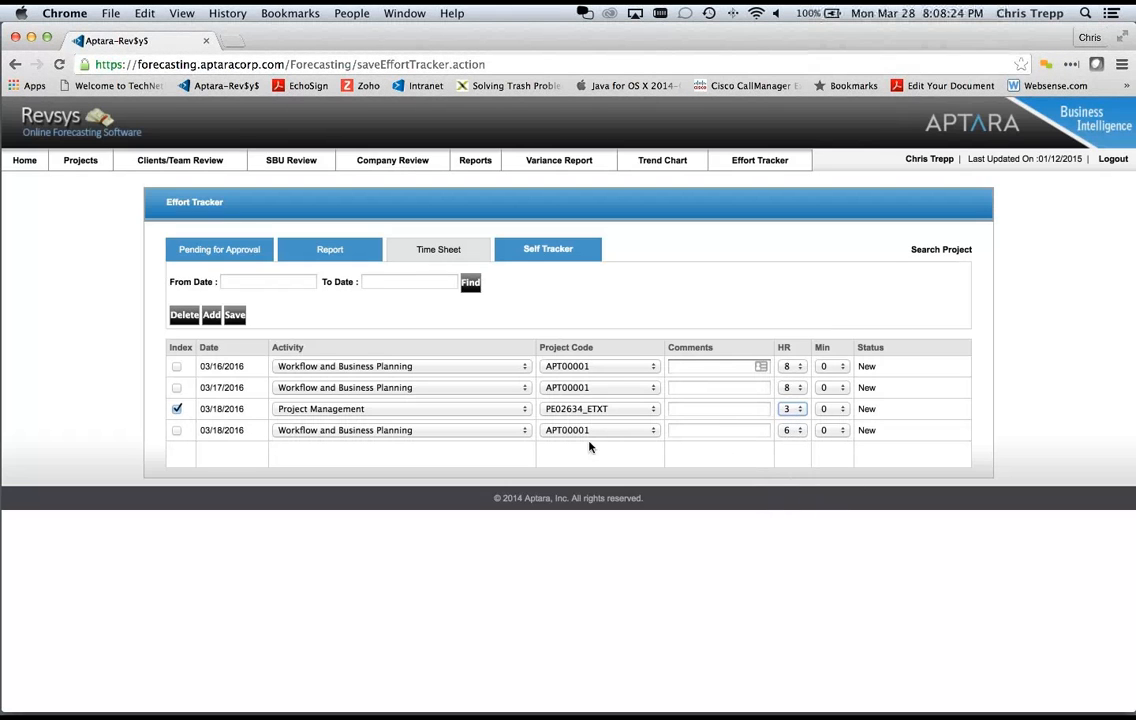
{"action": "left_click", "coordinate": [177, 431]}
{"action": "left_click", "coordinate": [791, 430]}
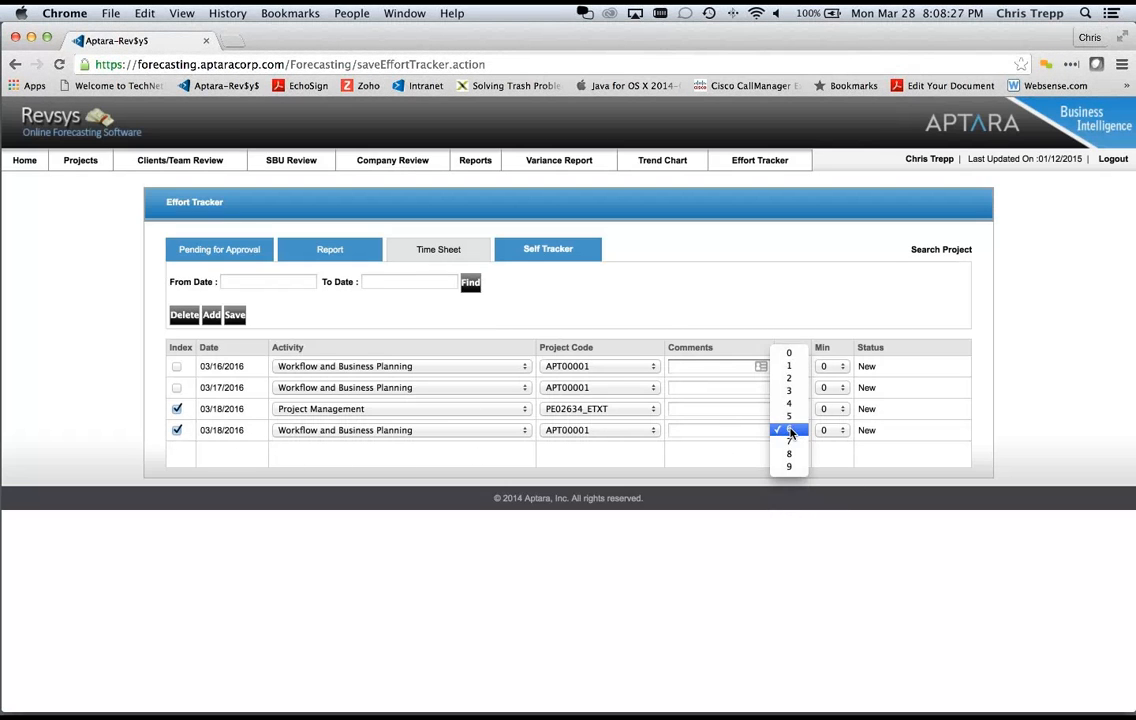
{"action": "left_click", "coordinate": [790, 416]}
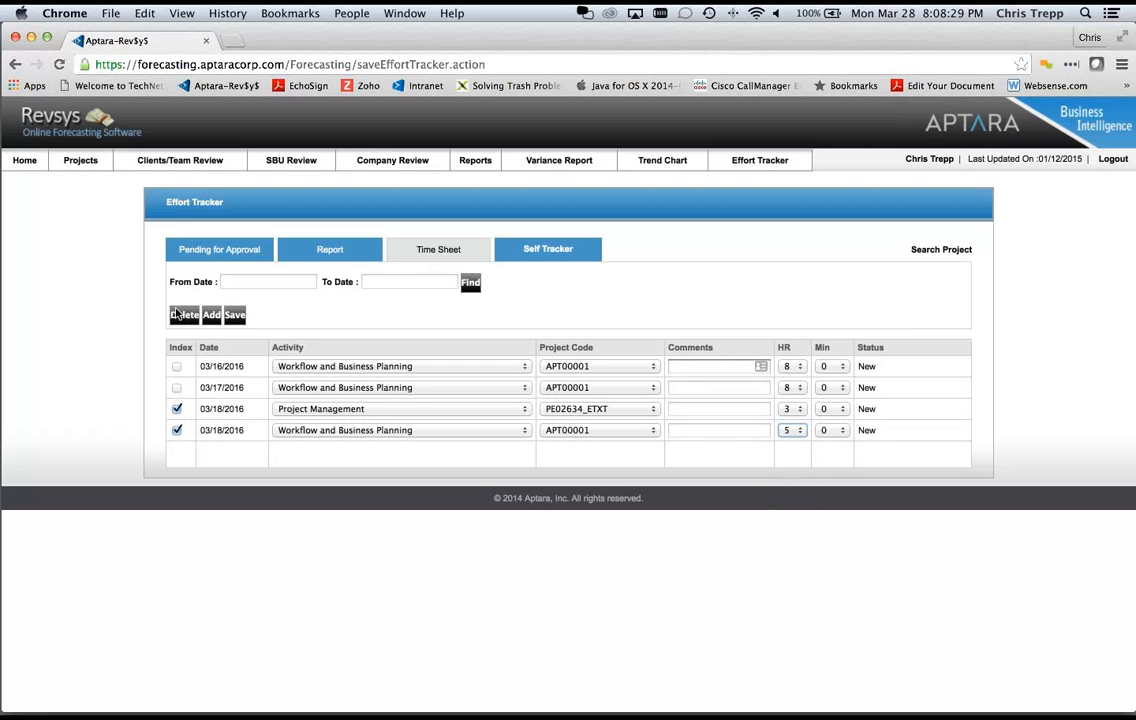
{"action": "left_click", "coordinate": [234, 315]}
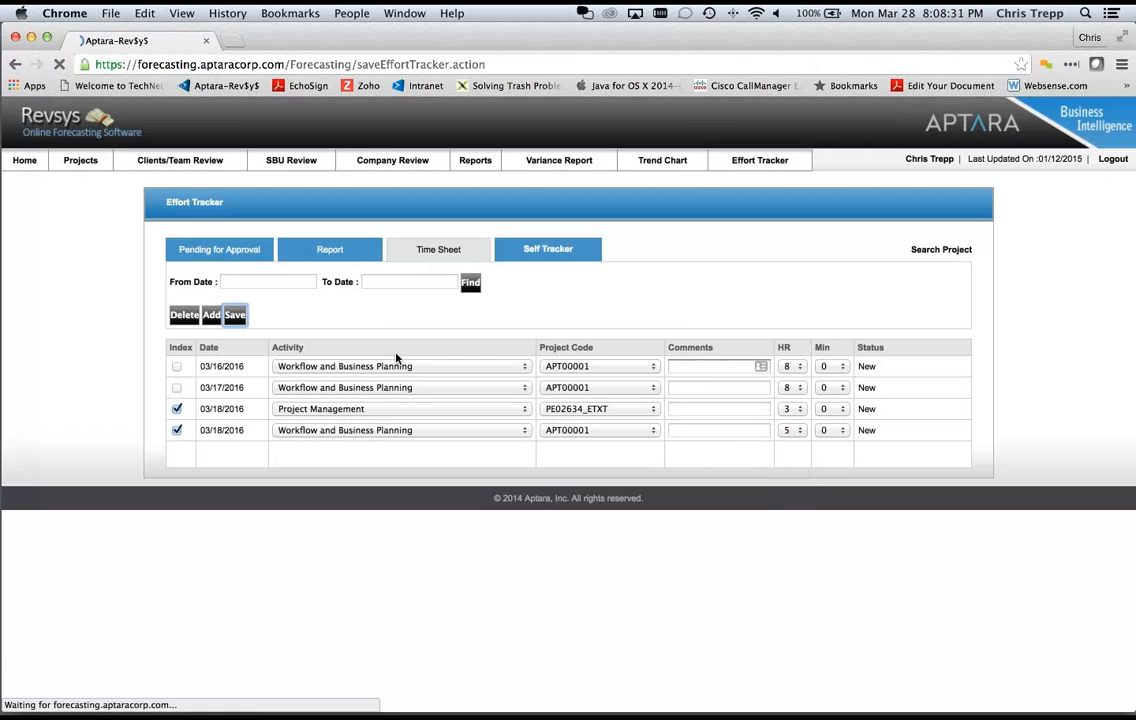
{"action": "left_click", "coordinate": [684, 263]}
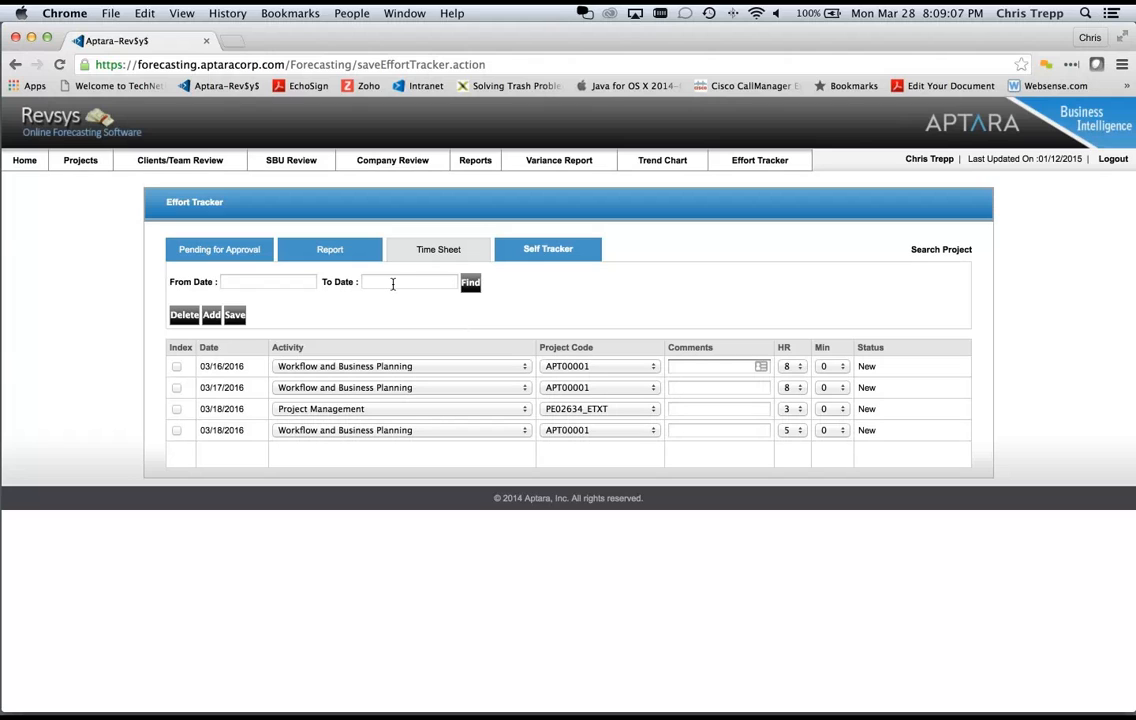
Step: Find the time sheet entries dated from 03/28/2016 to 03/31/2016
{"action": "left_click", "coordinate": [250, 282]}
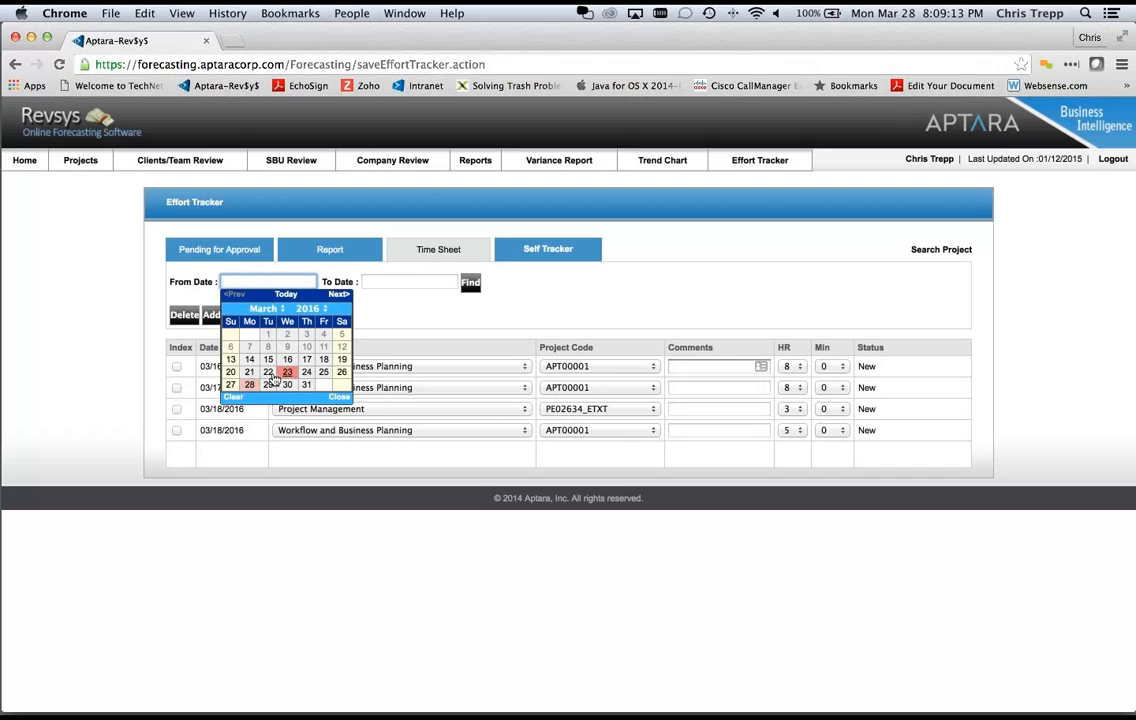
{"action": "left_click", "coordinate": [249, 385]}
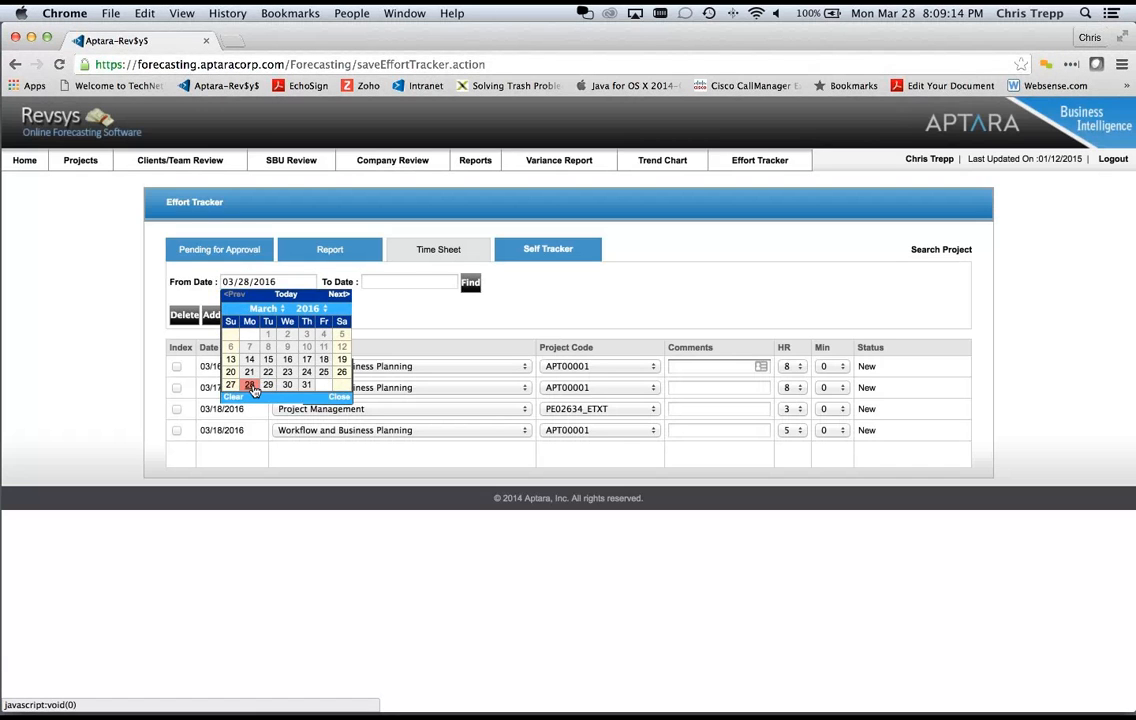
{"action": "left_click", "coordinate": [393, 281]}
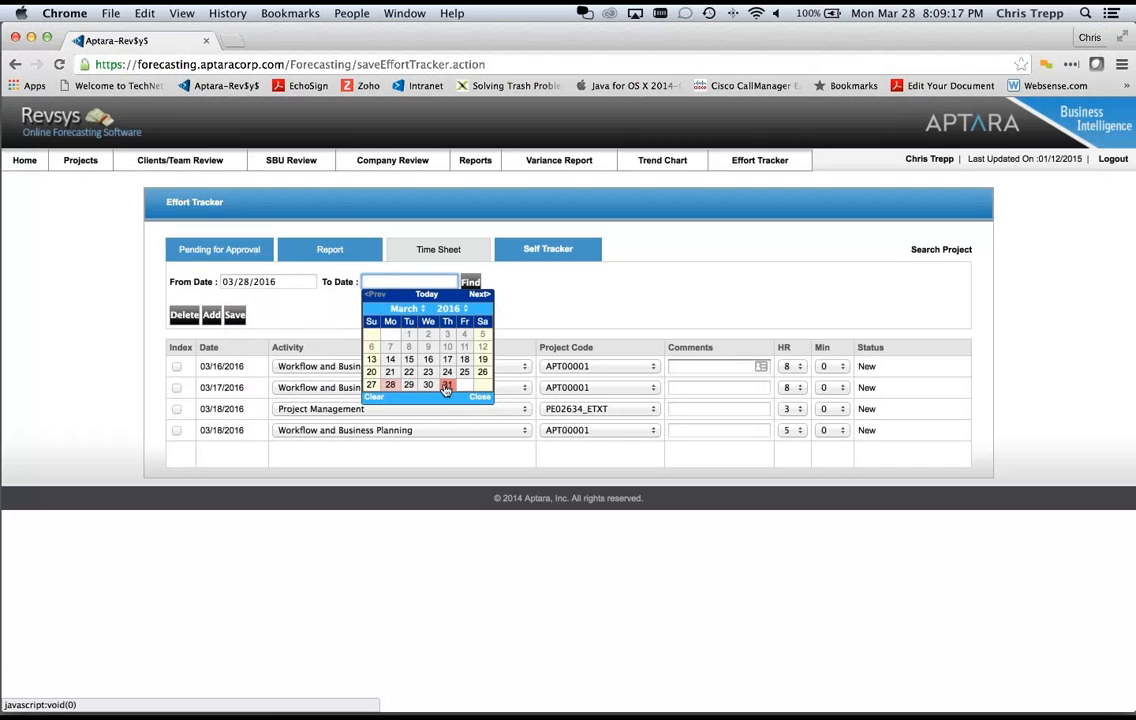
{"action": "left_click", "coordinate": [447, 384]}
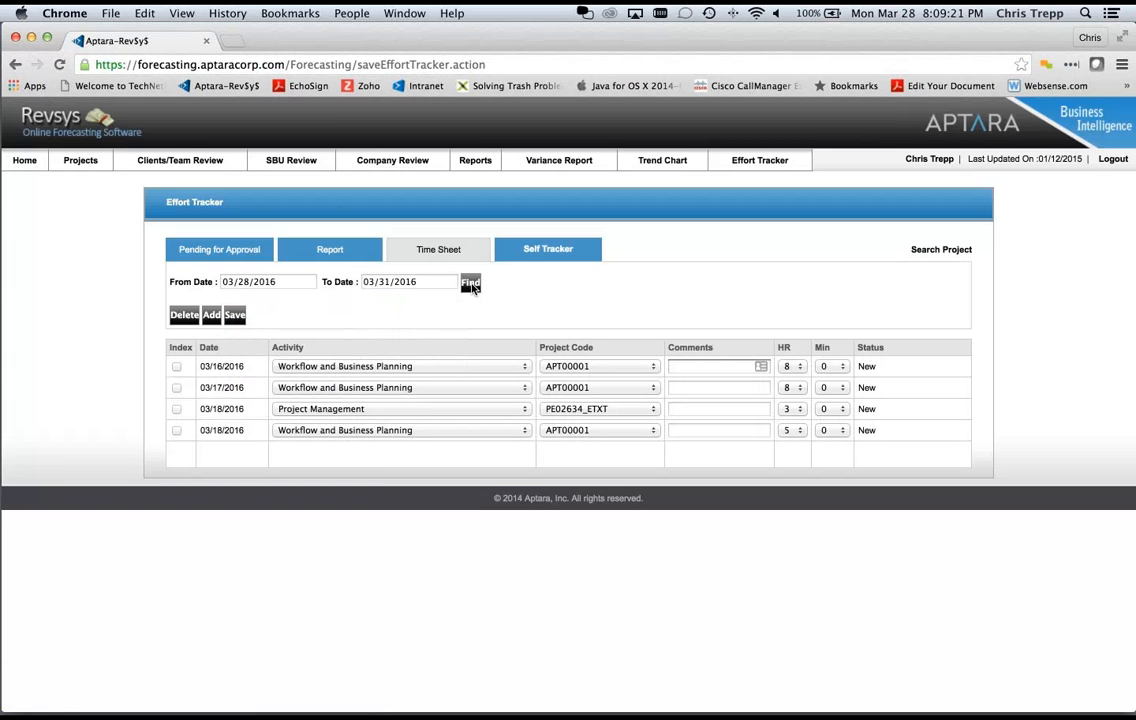
{"action": "left_click", "coordinate": [471, 284]}
{"action": "left_click", "coordinate": [472, 293]}
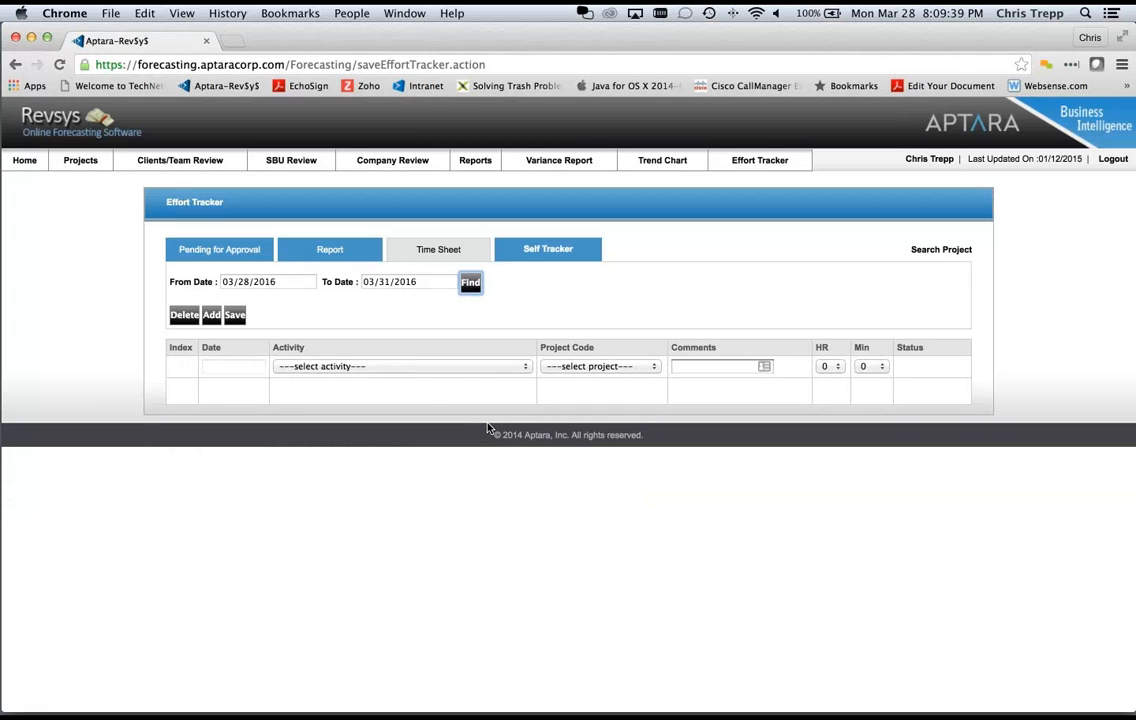
Step: Find the time sheet entries dated from 03/13/2016 to 03/15/2016
{"action": "left_click", "coordinate": [289, 282]}
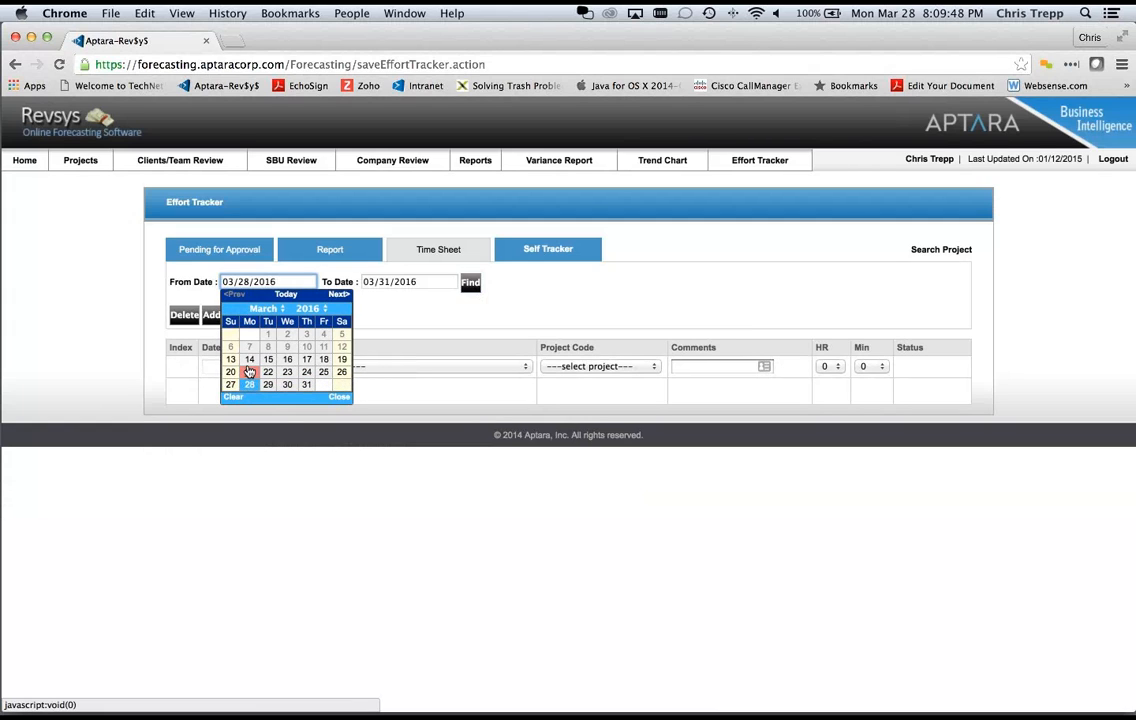
{"action": "left_click", "coordinate": [231, 360]}
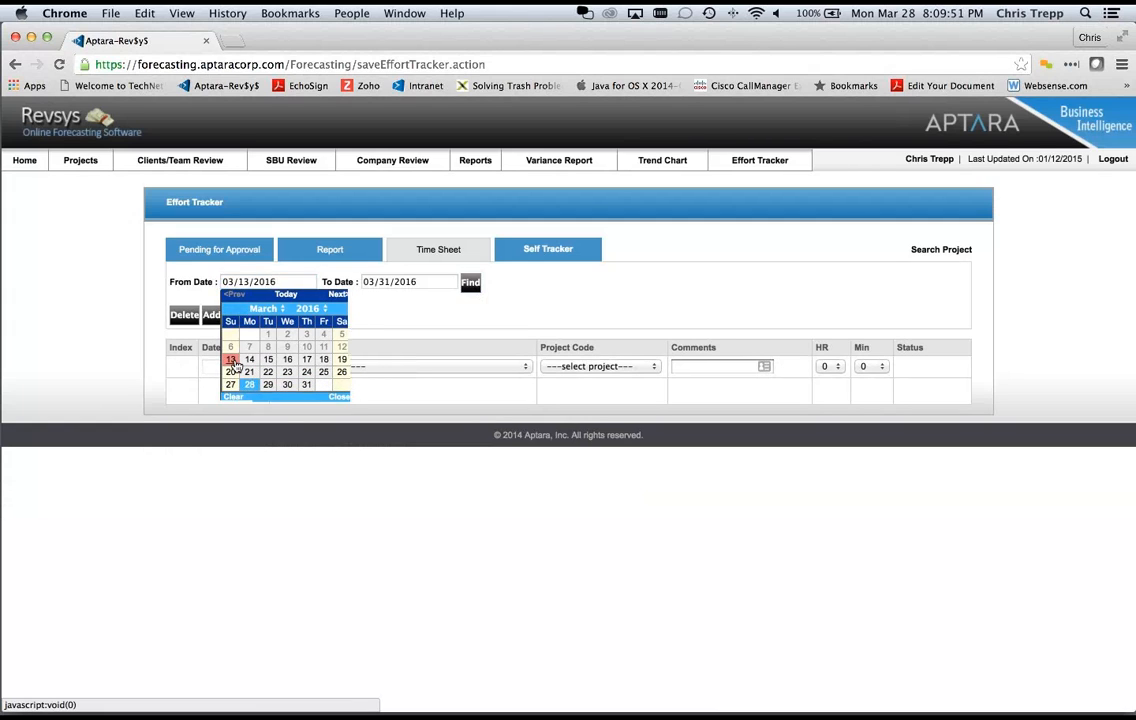
{"action": "left_click", "coordinate": [405, 282]}
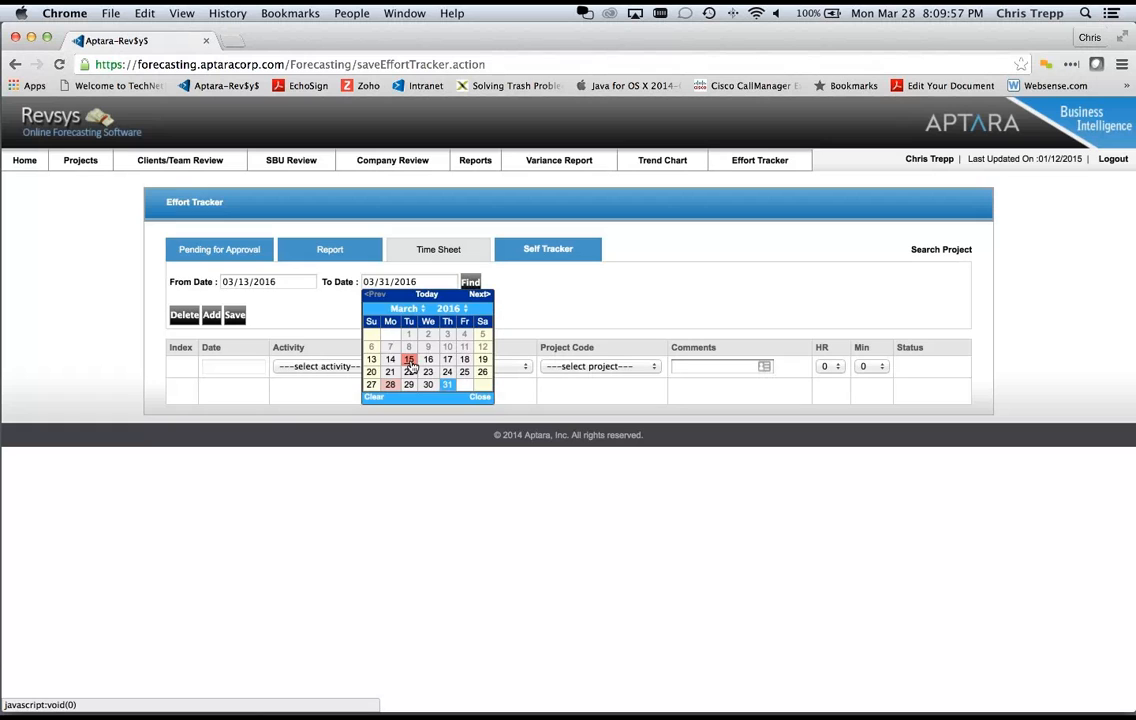
{"action": "left_click", "coordinate": [409, 361]}
{"action": "left_click", "coordinate": [472, 285]}
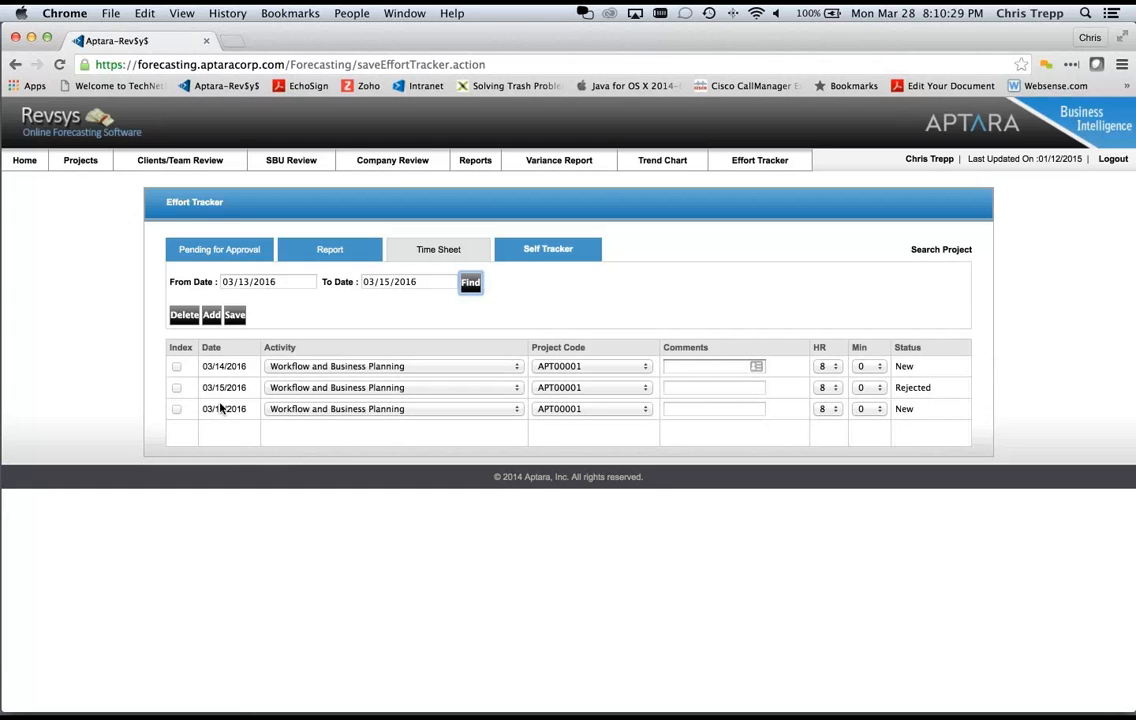
Step: Delete the rejected 03/15/2016 entry from the time sheet and dismiss the confirmation
{"action": "left_click", "coordinate": [560, 298]}
{"action": "left_click", "coordinate": [177, 388]}
{"action": "left_click", "coordinate": [186, 316]}
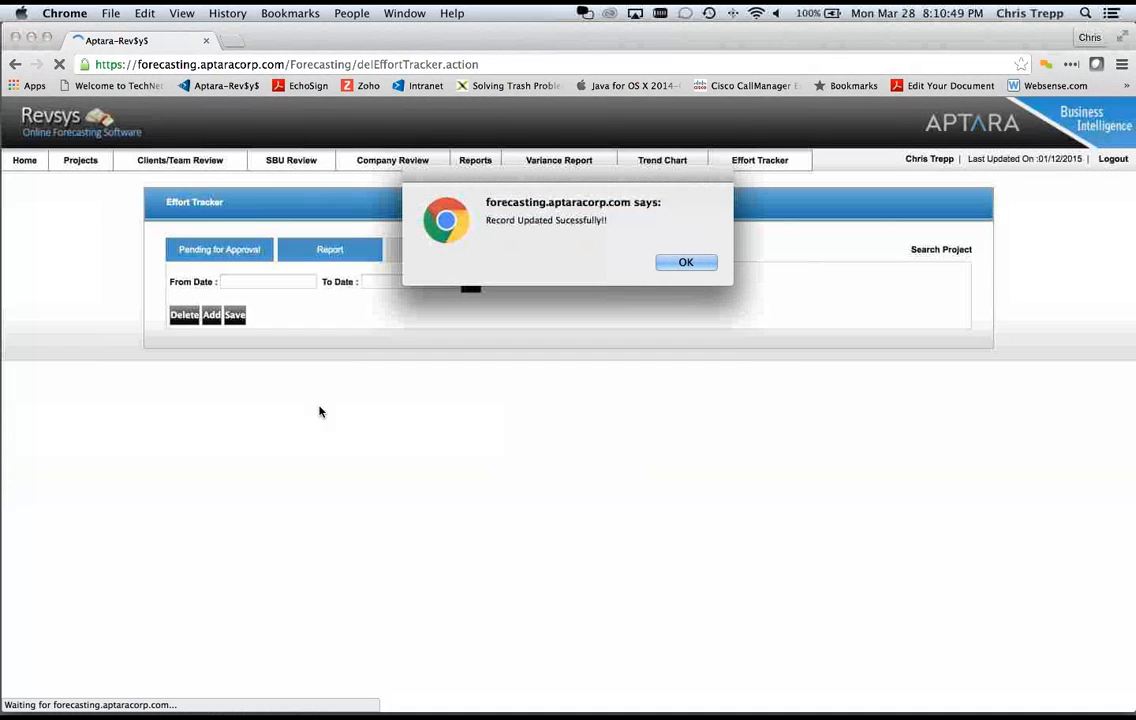
{"action": "left_click", "coordinate": [702, 262]}
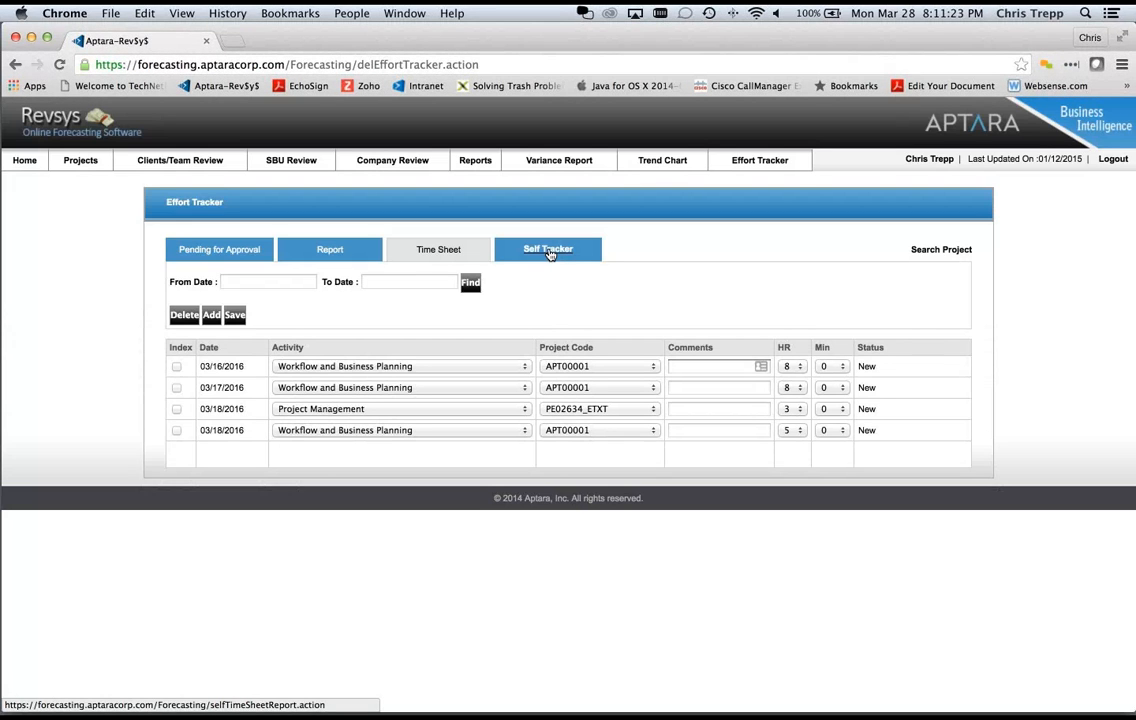
Step: Open the Self Tracker and set the report's start date to 01/01/2016
{"action": "left_click", "coordinate": [549, 254]}
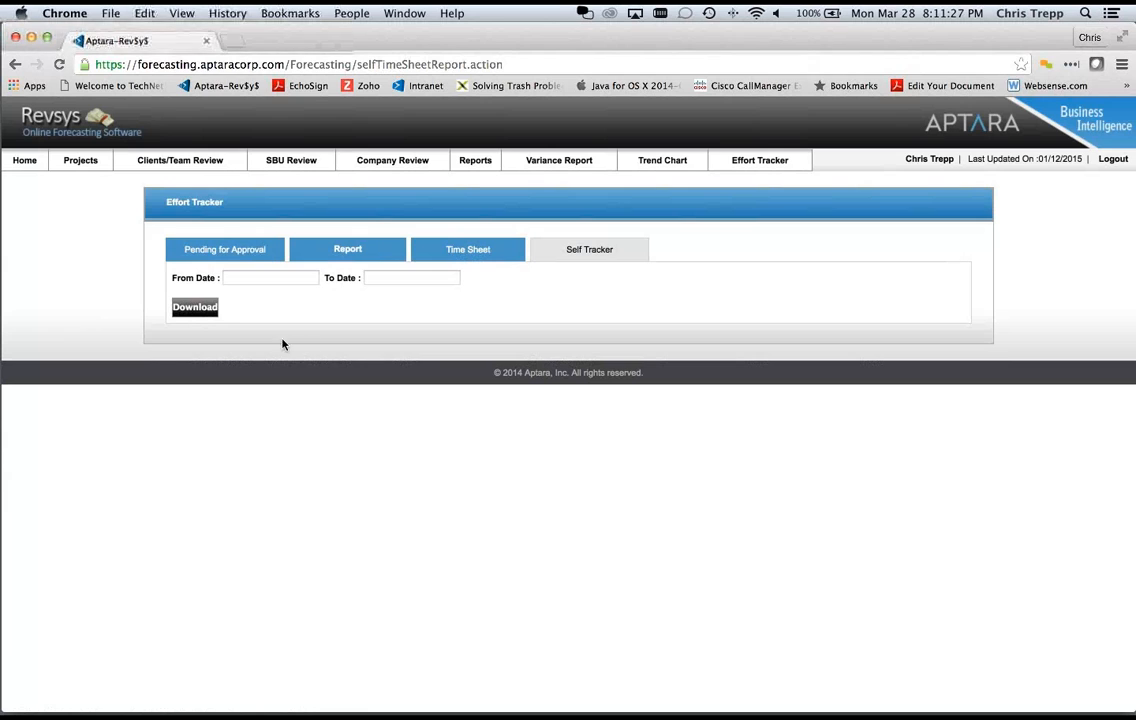
{"action": "left_click", "coordinate": [241, 277]}
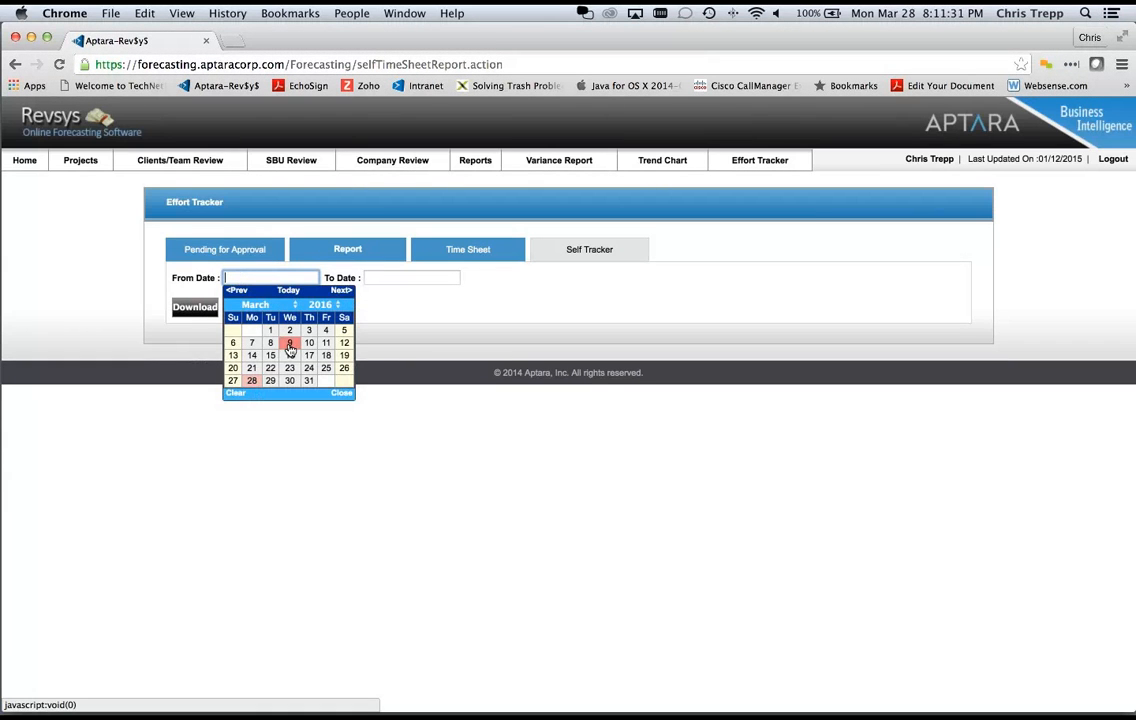
{"action": "left_click", "coordinate": [236, 292]}
{"action": "left_click", "coordinate": [236, 292]}
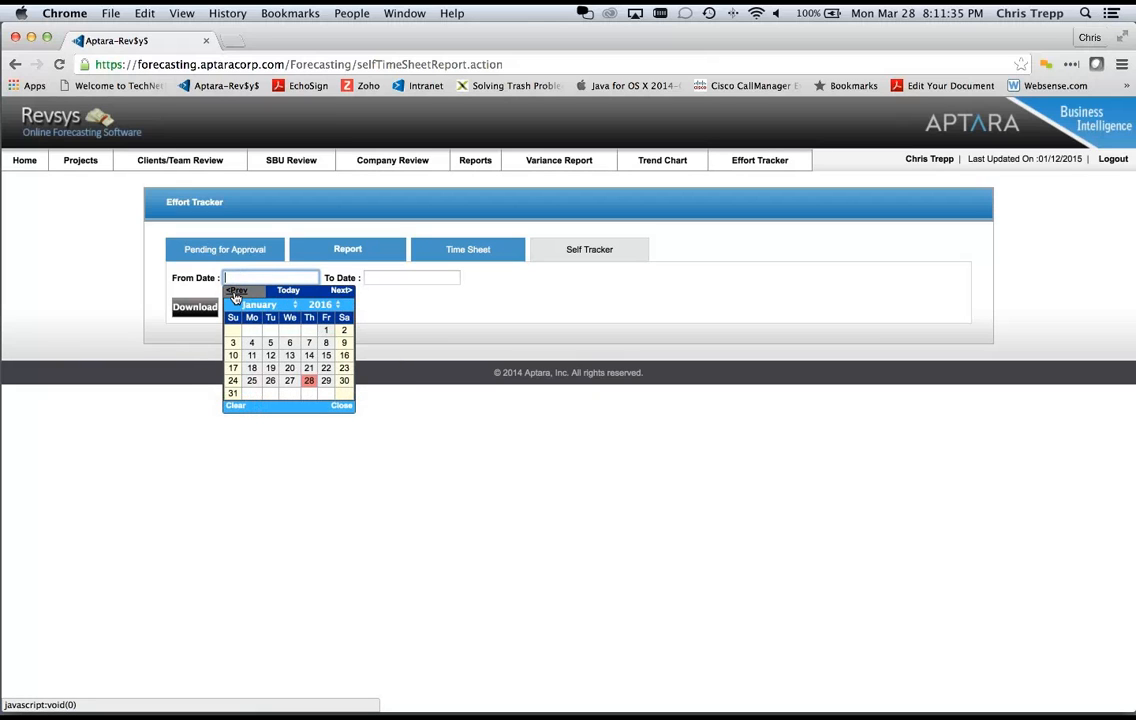
{"action": "left_click", "coordinate": [325, 333]}
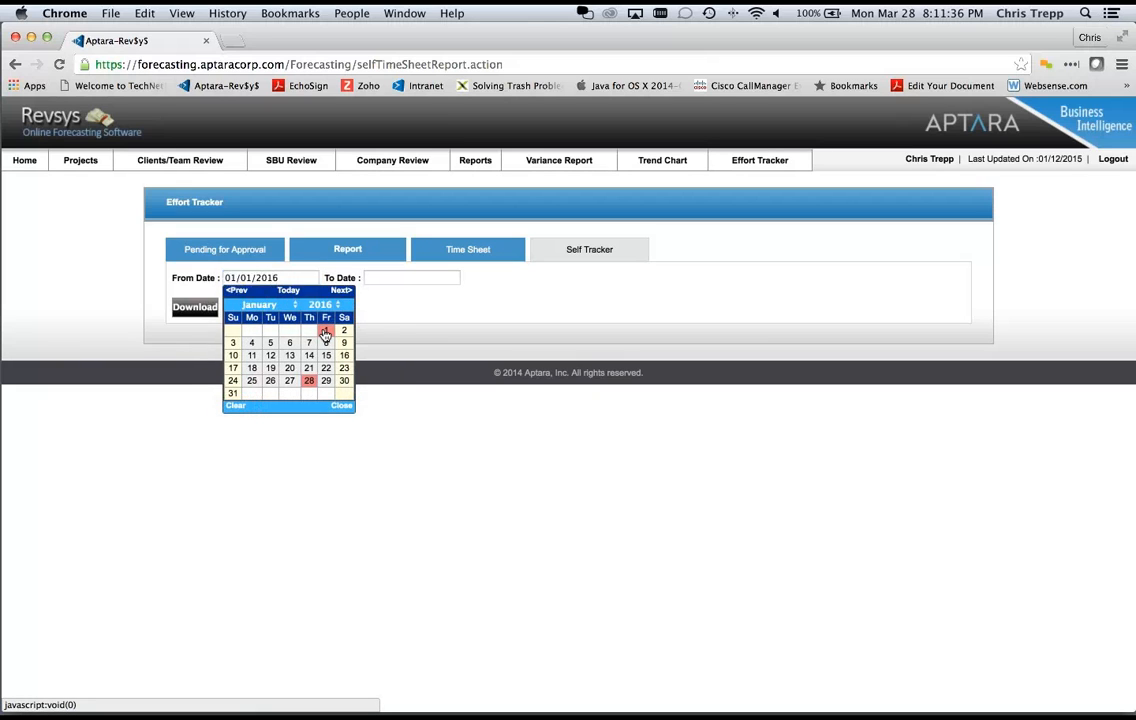
Step: Set the Self Tracker report's end date to 01/15/2016 and download the report
{"action": "left_click", "coordinate": [369, 277]}
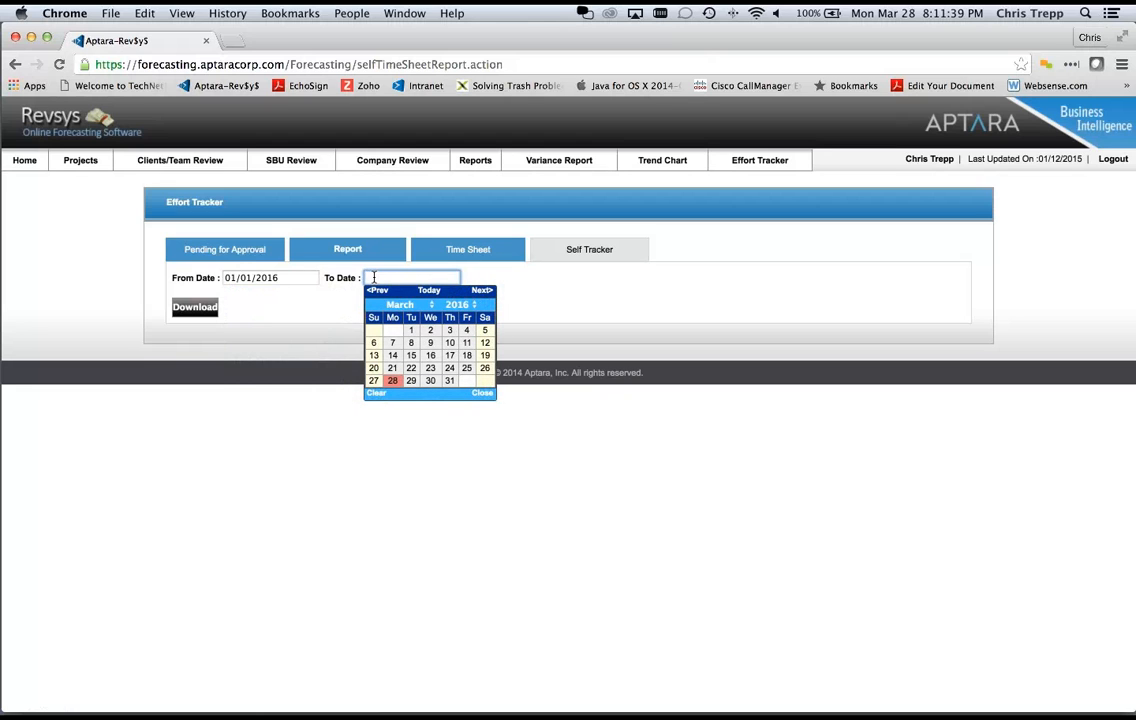
{"action": "left_click", "coordinate": [380, 291]}
{"action": "left_click", "coordinate": [380, 291]}
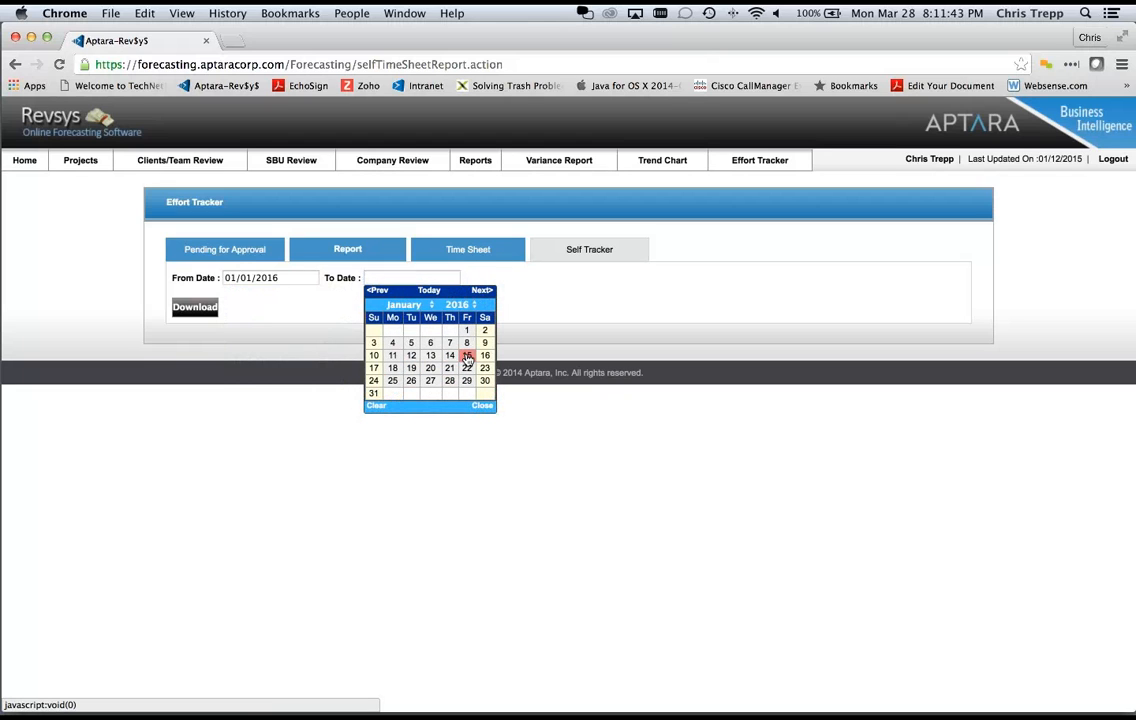
{"action": "left_click", "coordinate": [466, 357]}
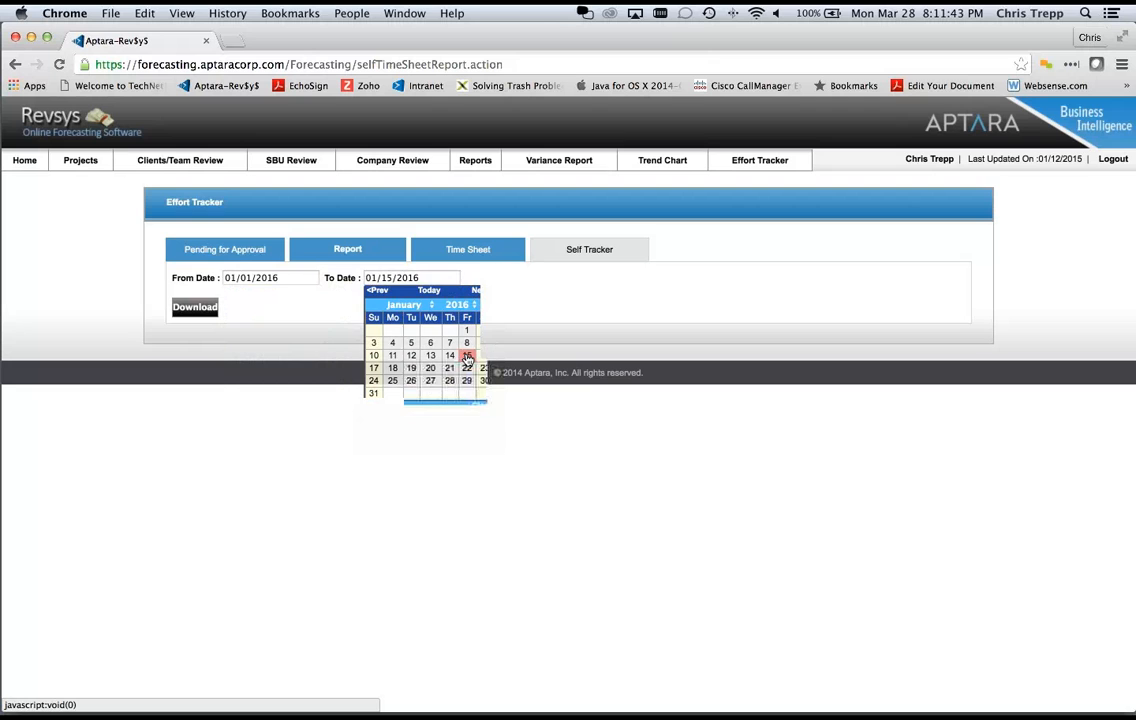
{"action": "left_click", "coordinate": [194, 307]}
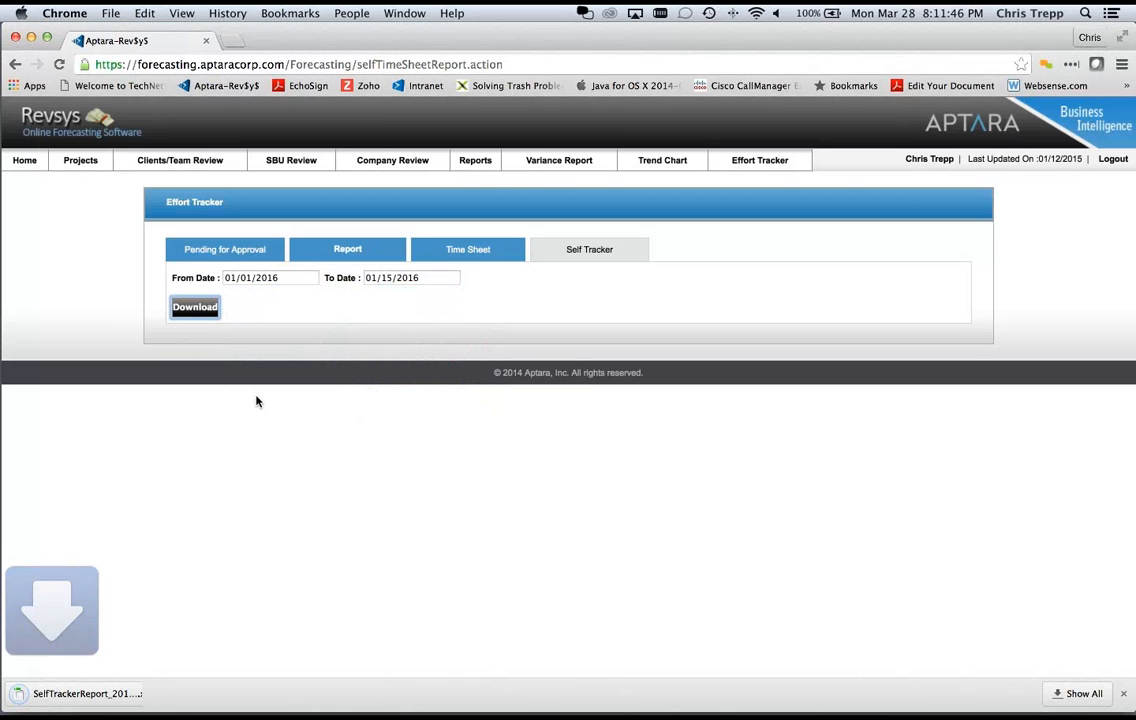
Step: Open the downloaded Self Tracker report in Excel to review its entries, close the workbook and return to the Effort Tracker in Chrome
{"action": "left_click", "coordinate": [160, 693]}
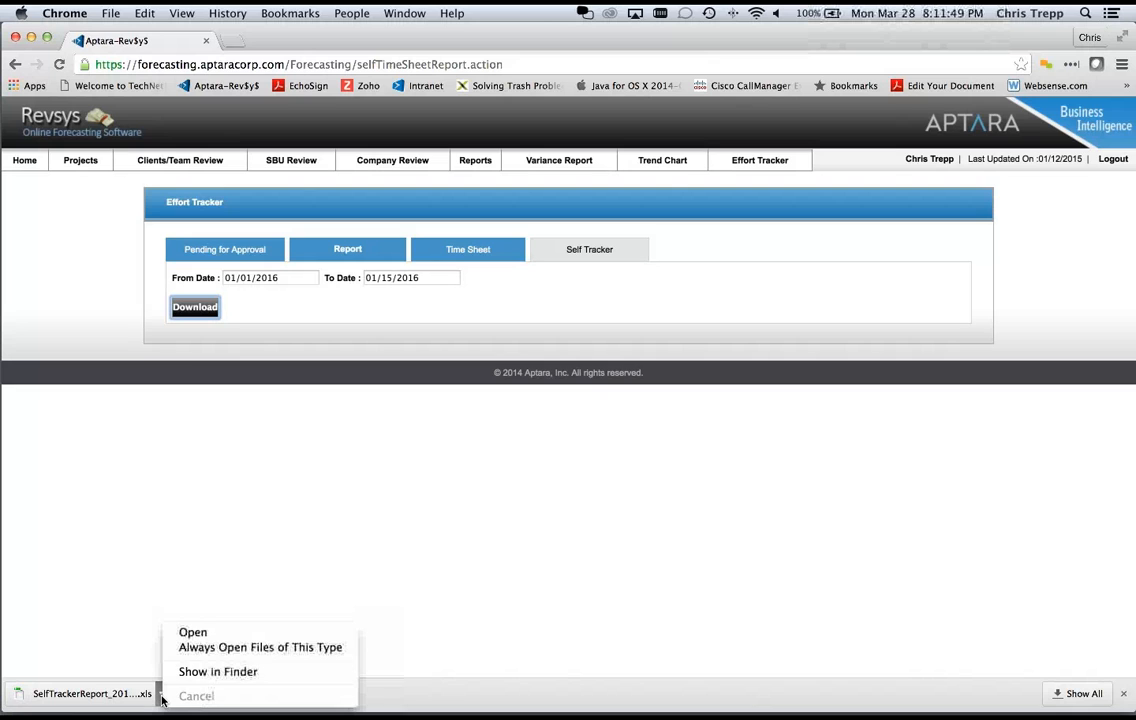
{"action": "left_click", "coordinate": [190, 632]}
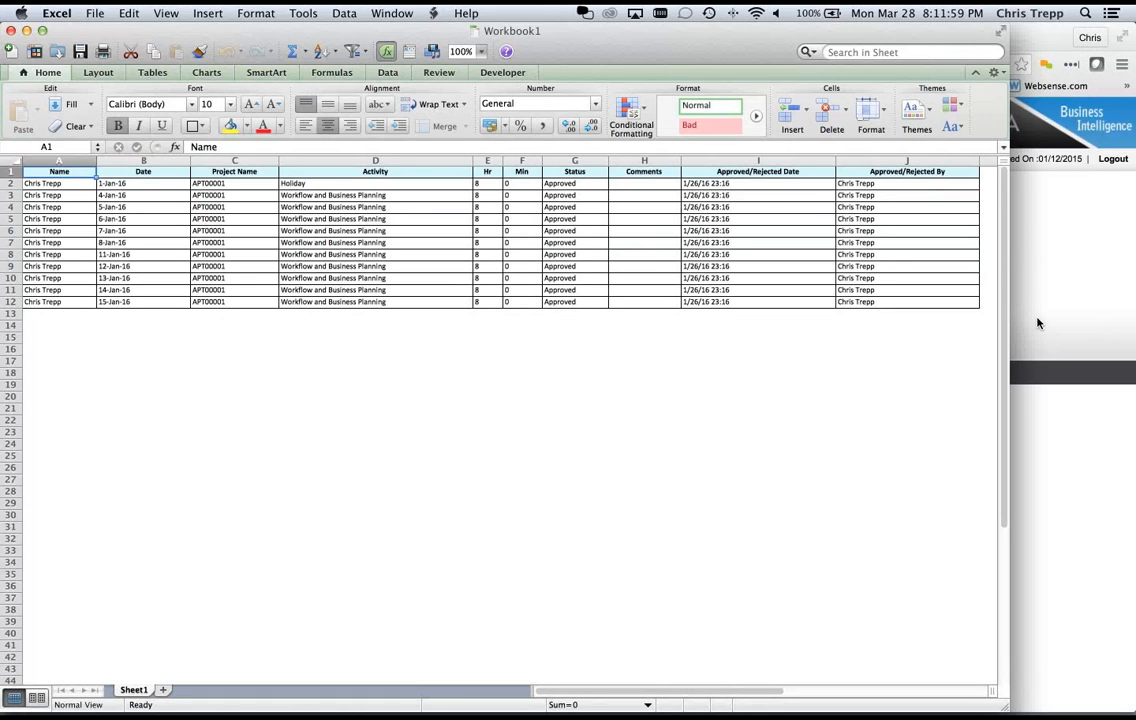
{"action": "left_click", "coordinate": [12, 33]}
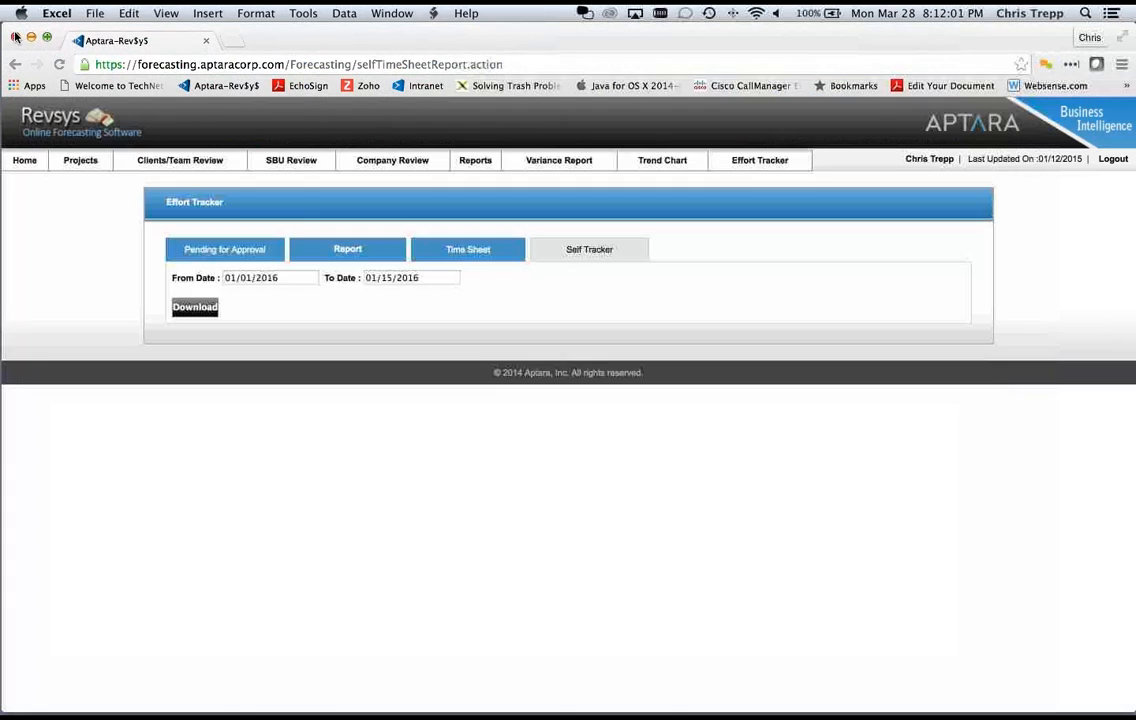
{"action": "left_click", "coordinate": [460, 411]}
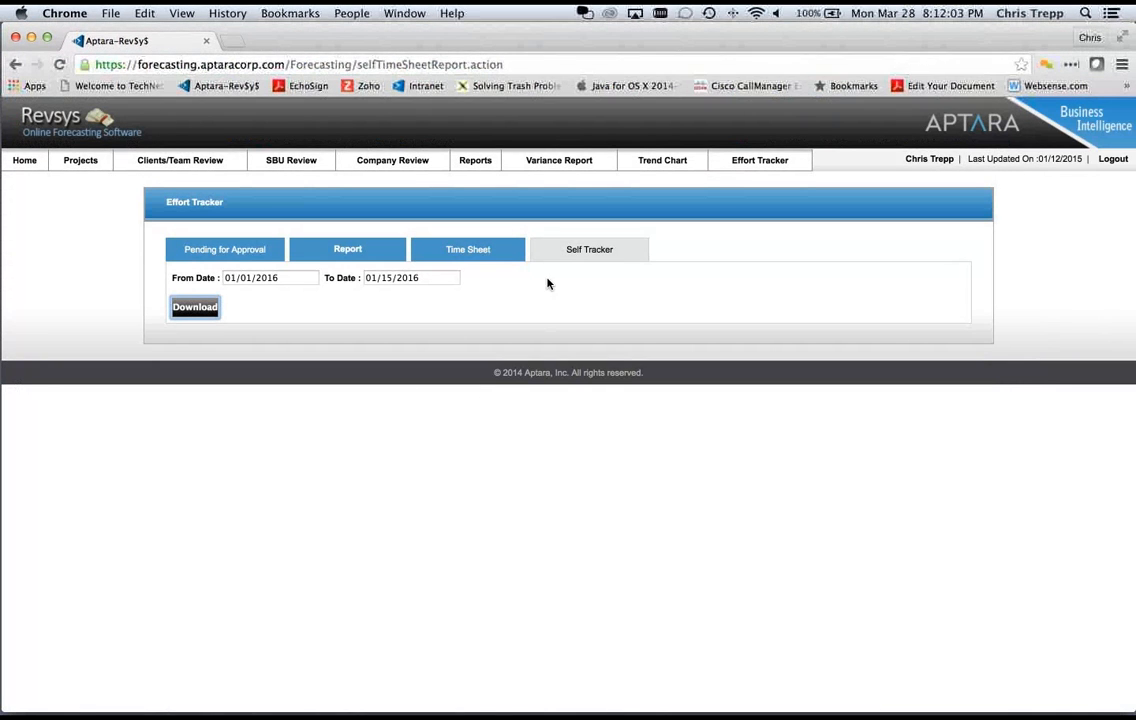
Step: Return to the Effort Tracker's Time Sheet and log out of Revsys
{"action": "left_click", "coordinate": [478, 250]}
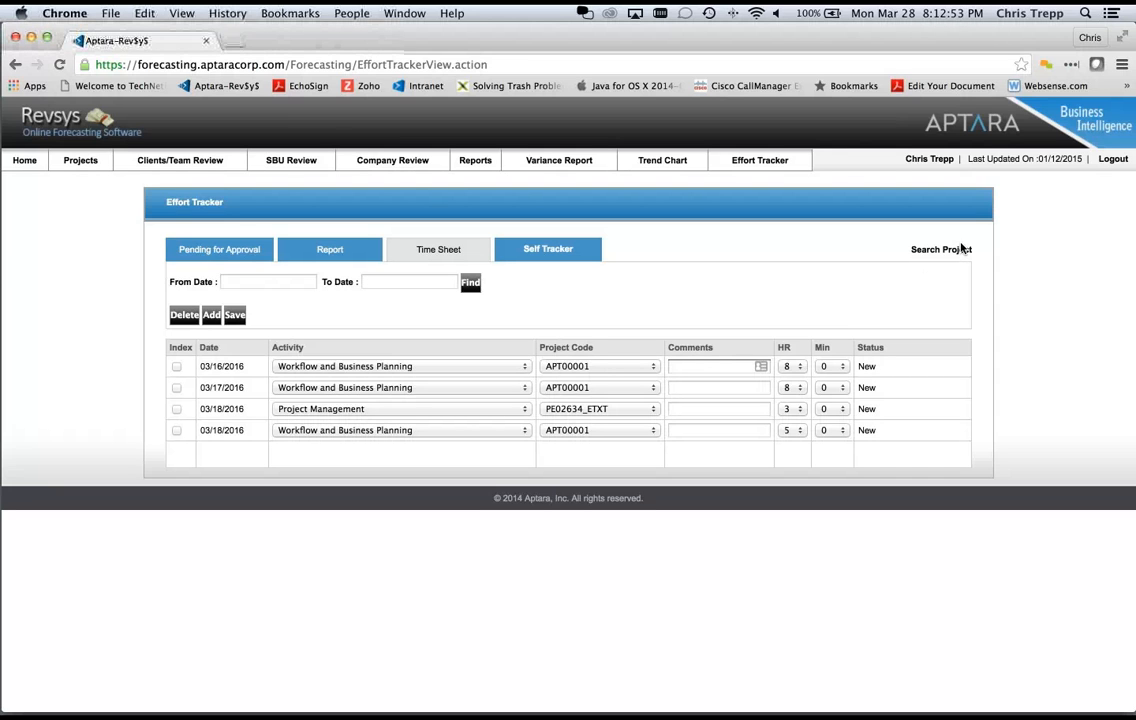
{"action": "left_click", "coordinate": [1110, 159]}
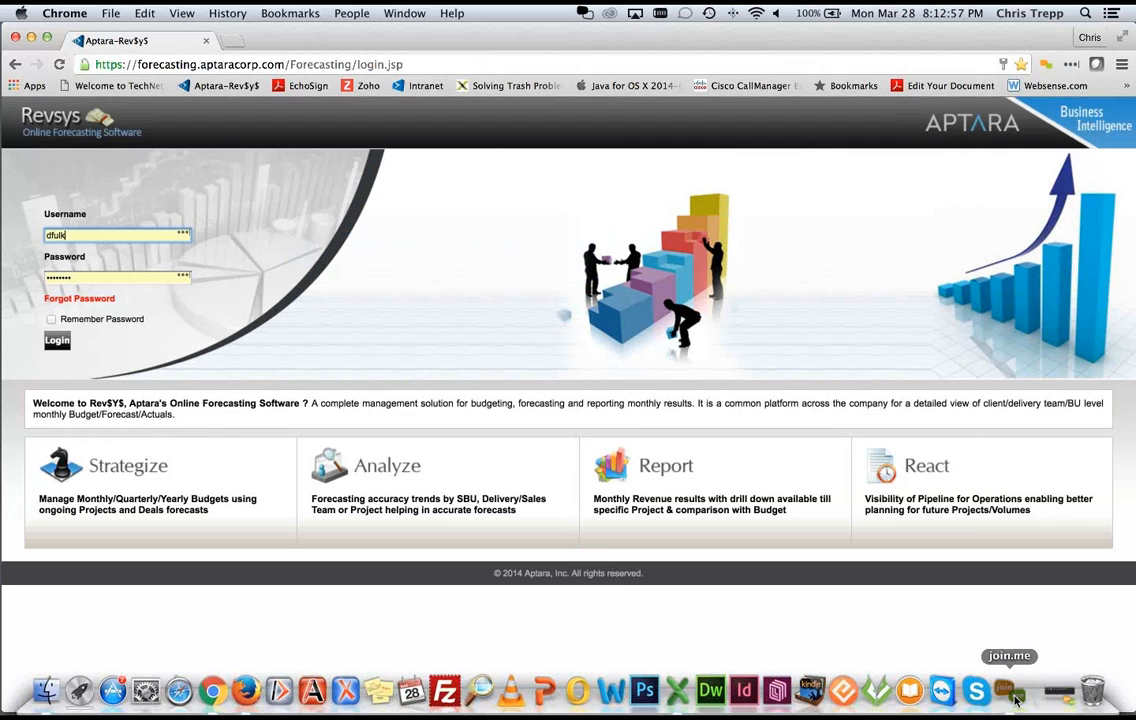
{"action": "left_click", "coordinate": [1014, 692]}
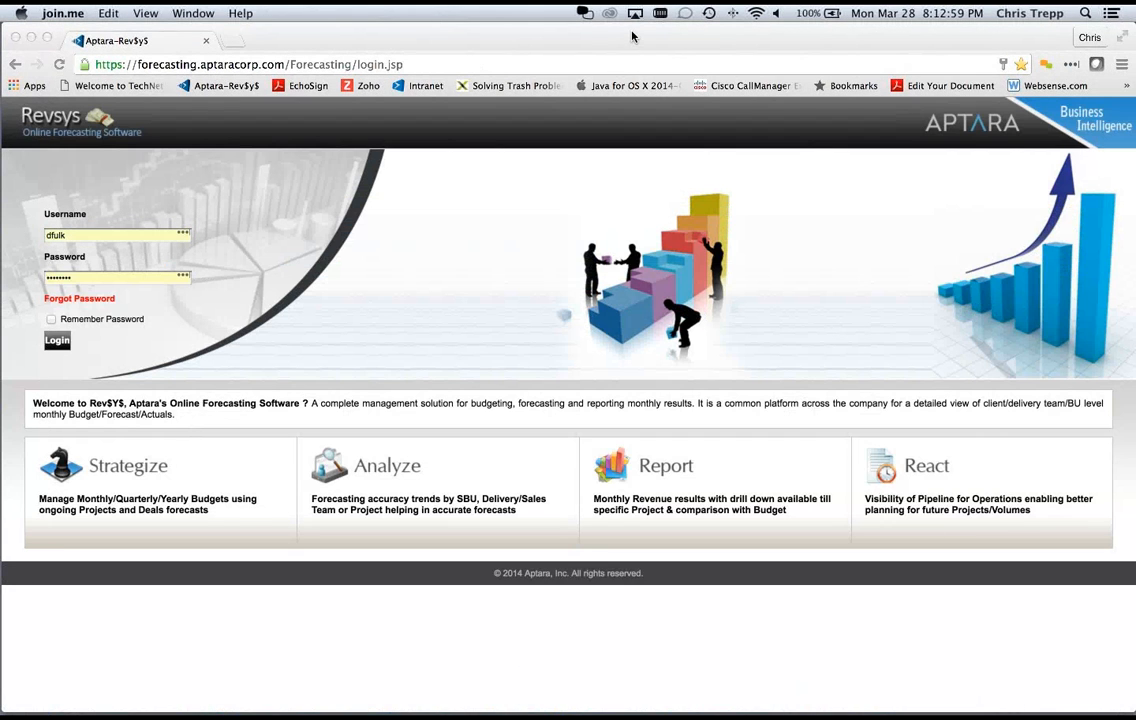